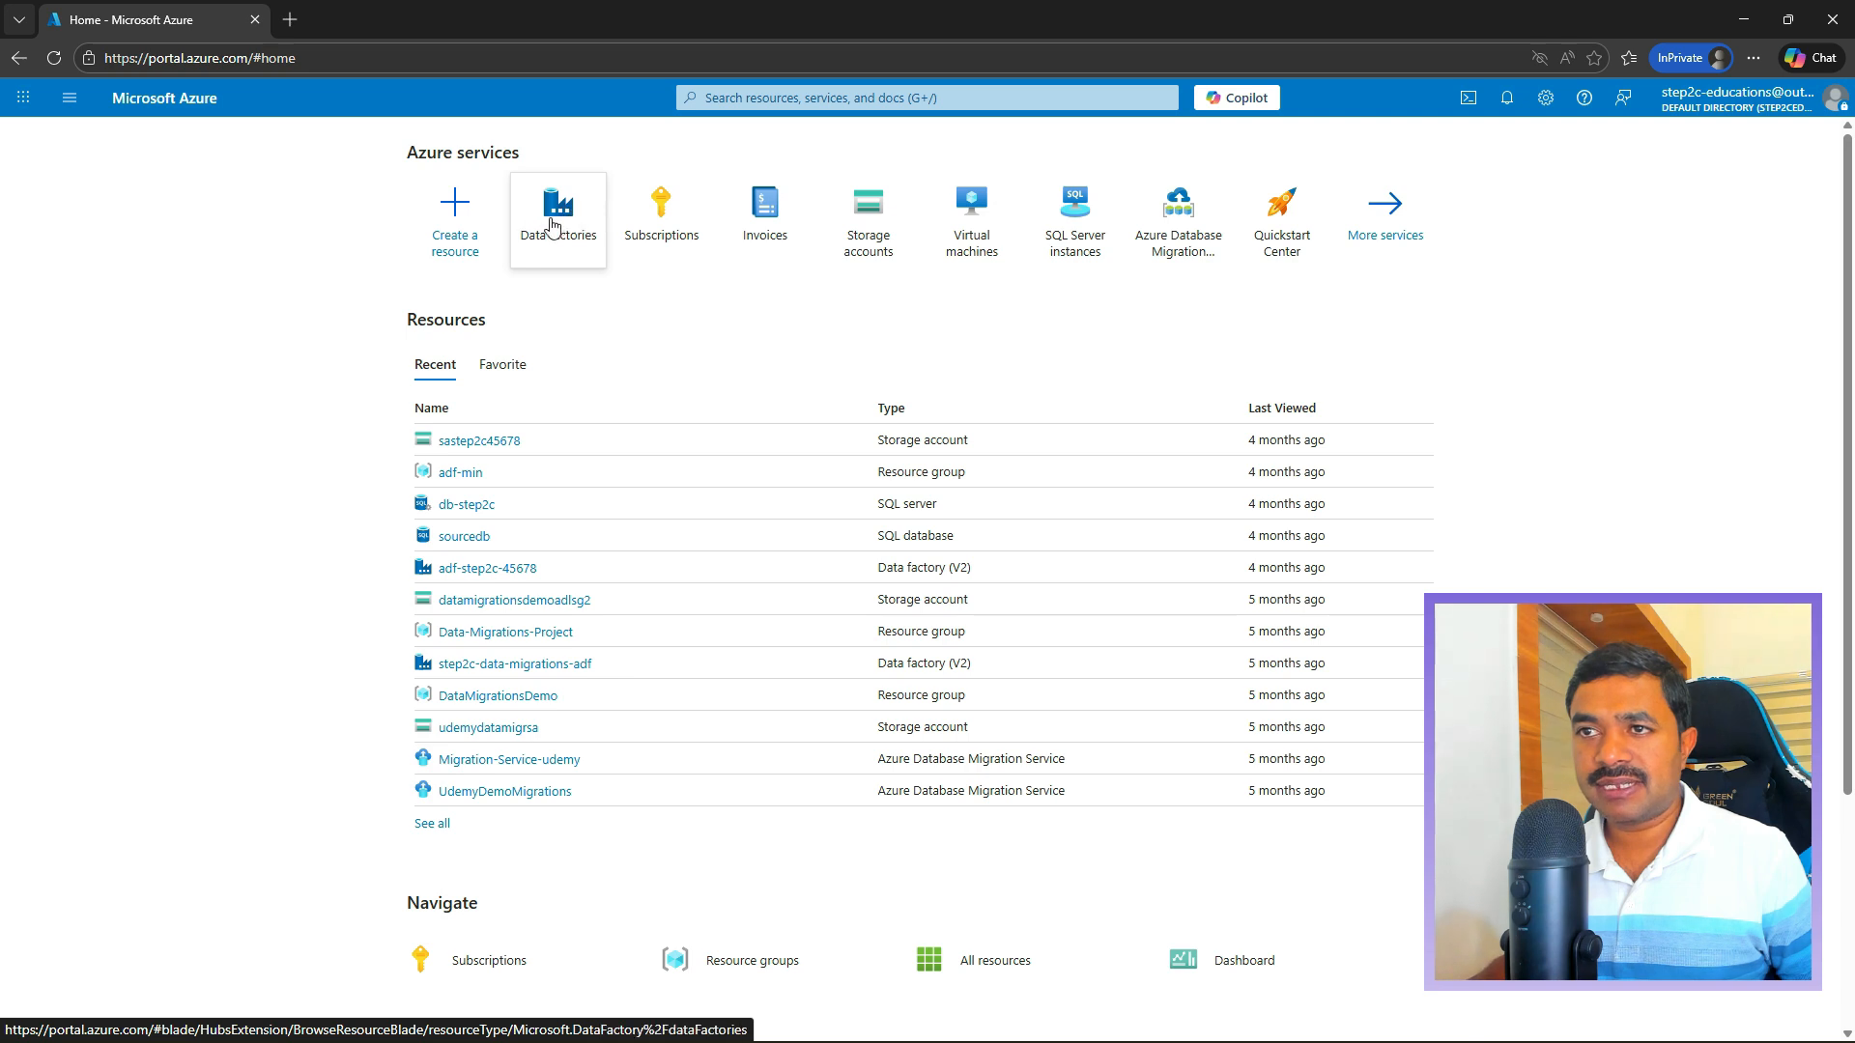
Start creating a new Data Factory resource from the Analytics category.
click(69, 98)
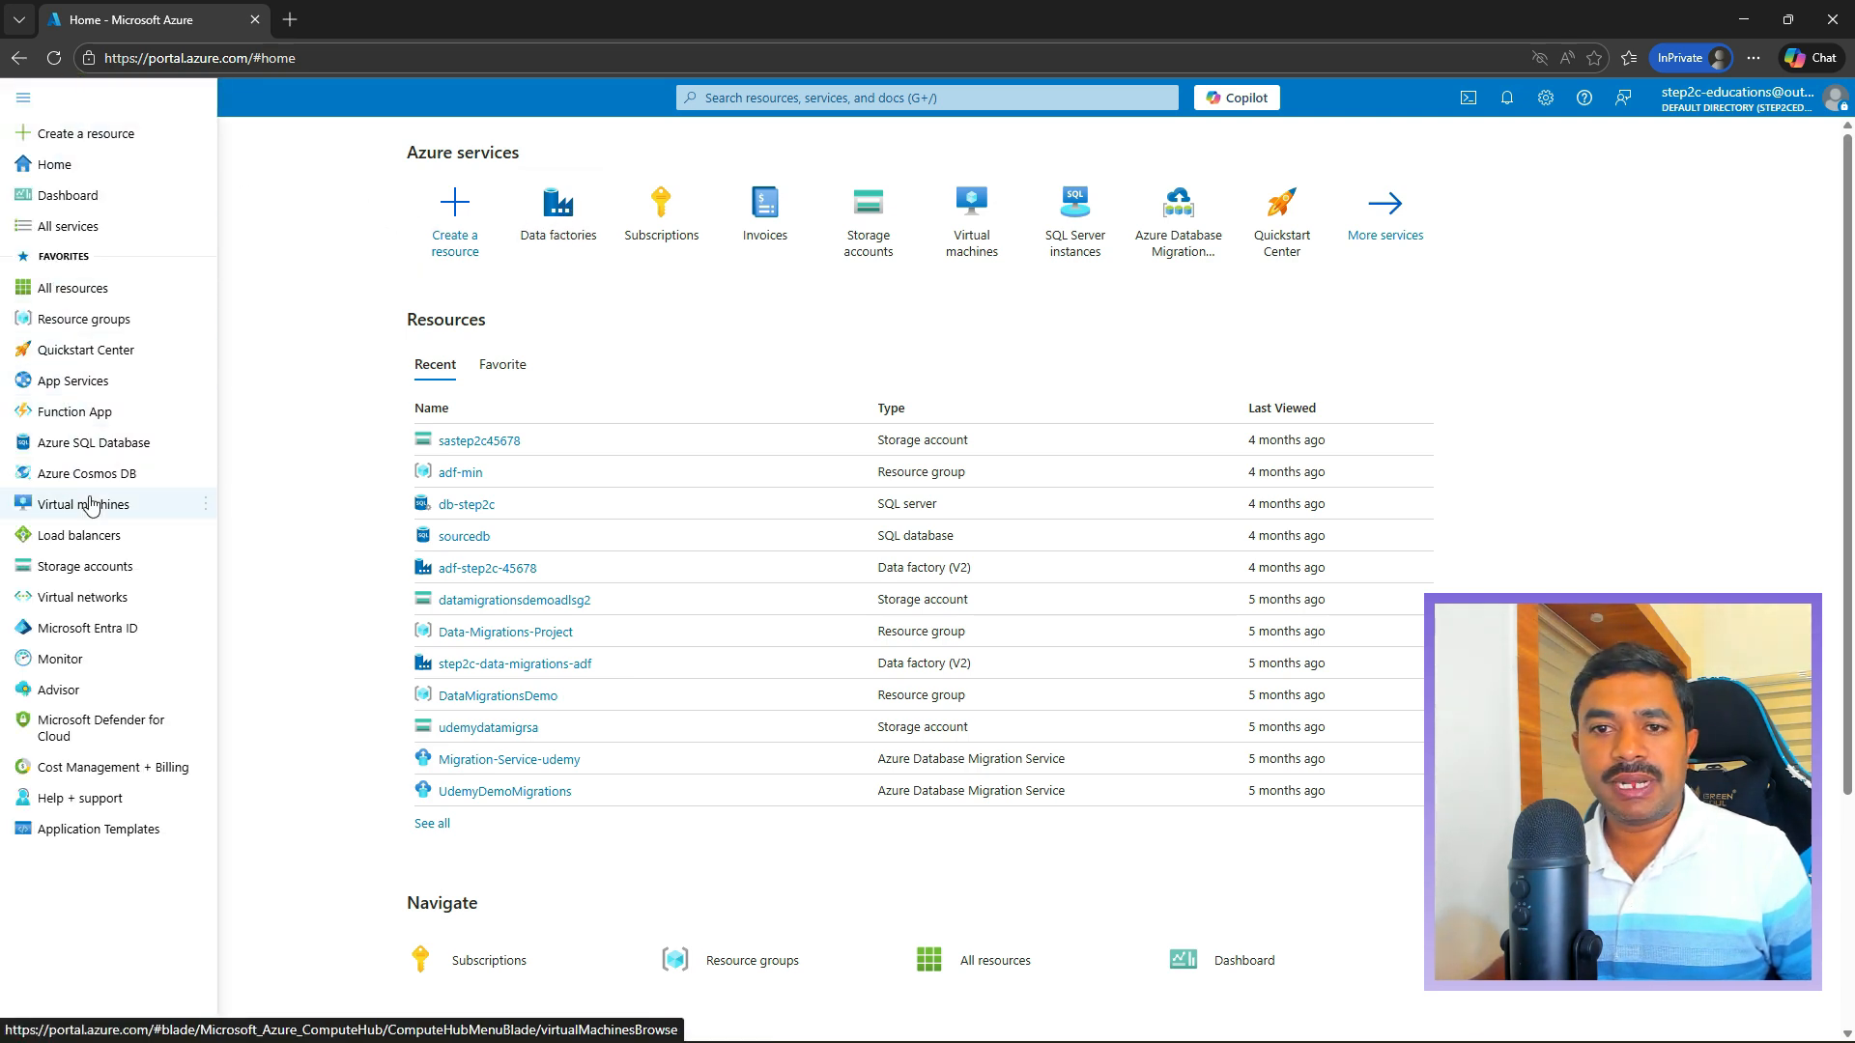
click(603, 329)
click(454, 203)
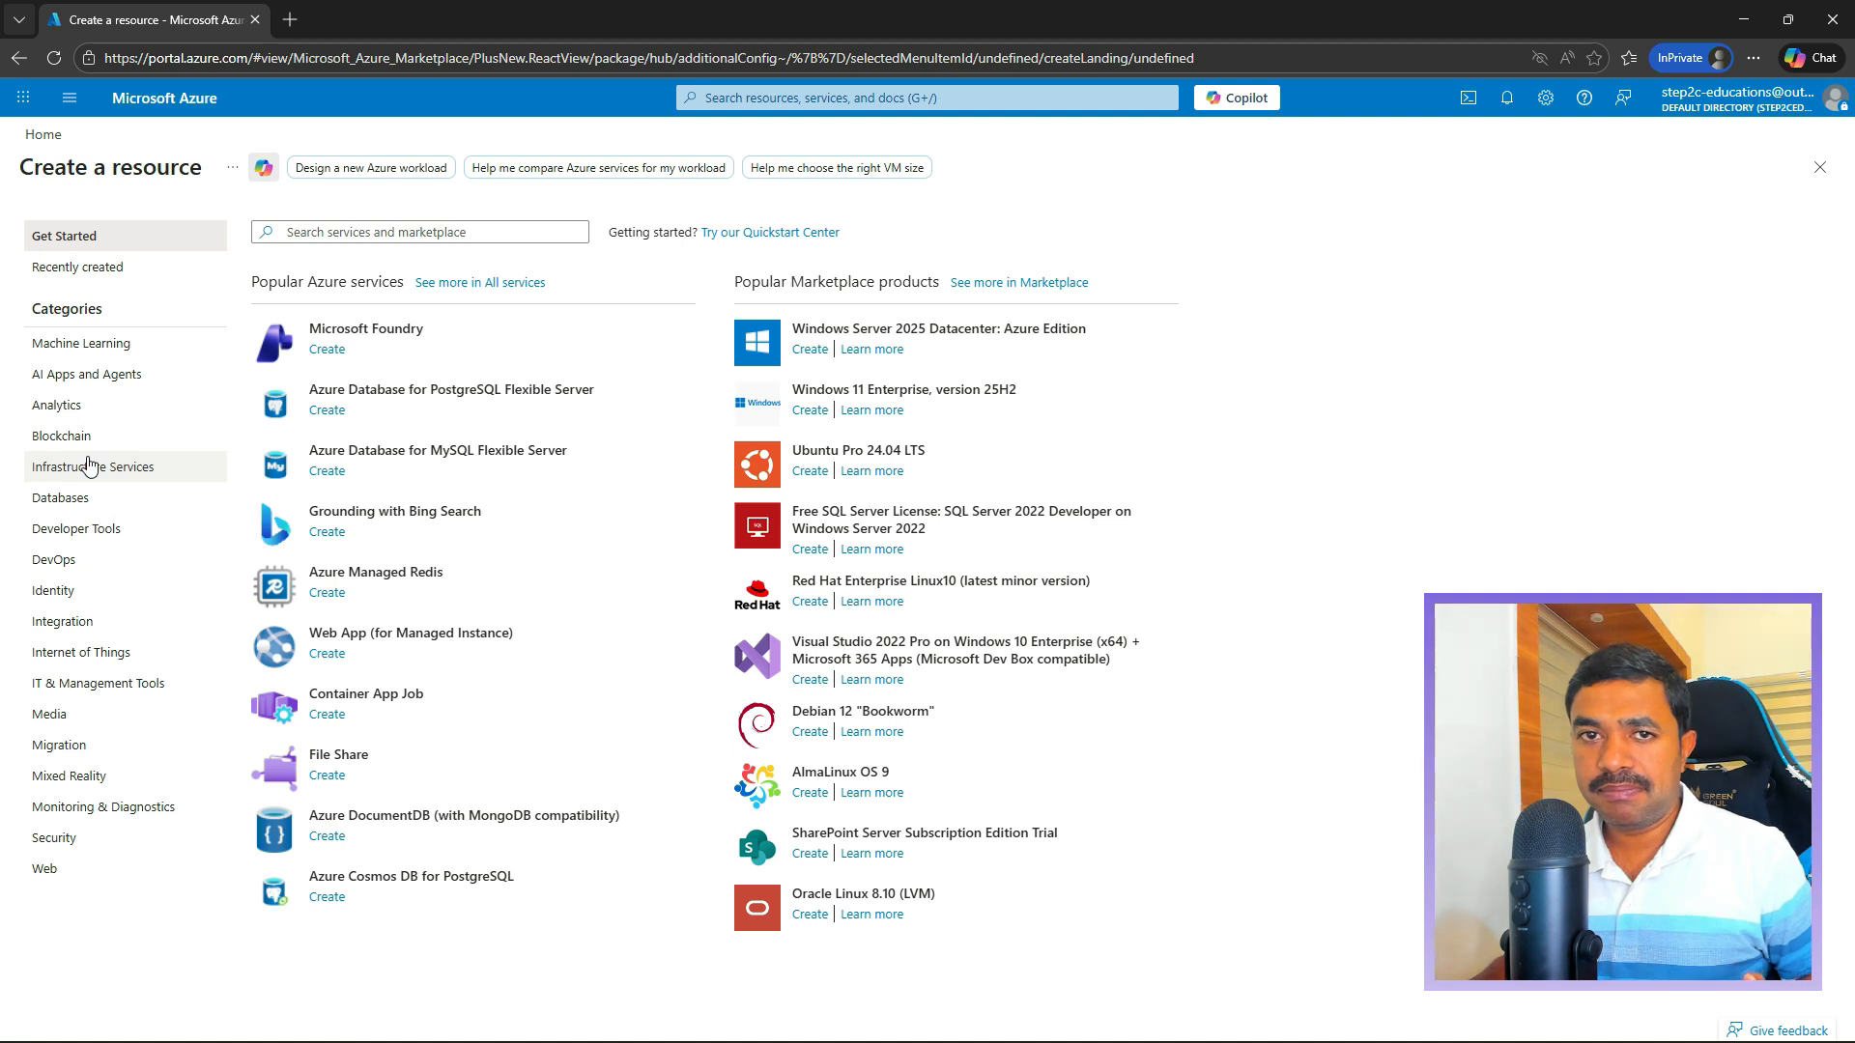
click(67, 411)
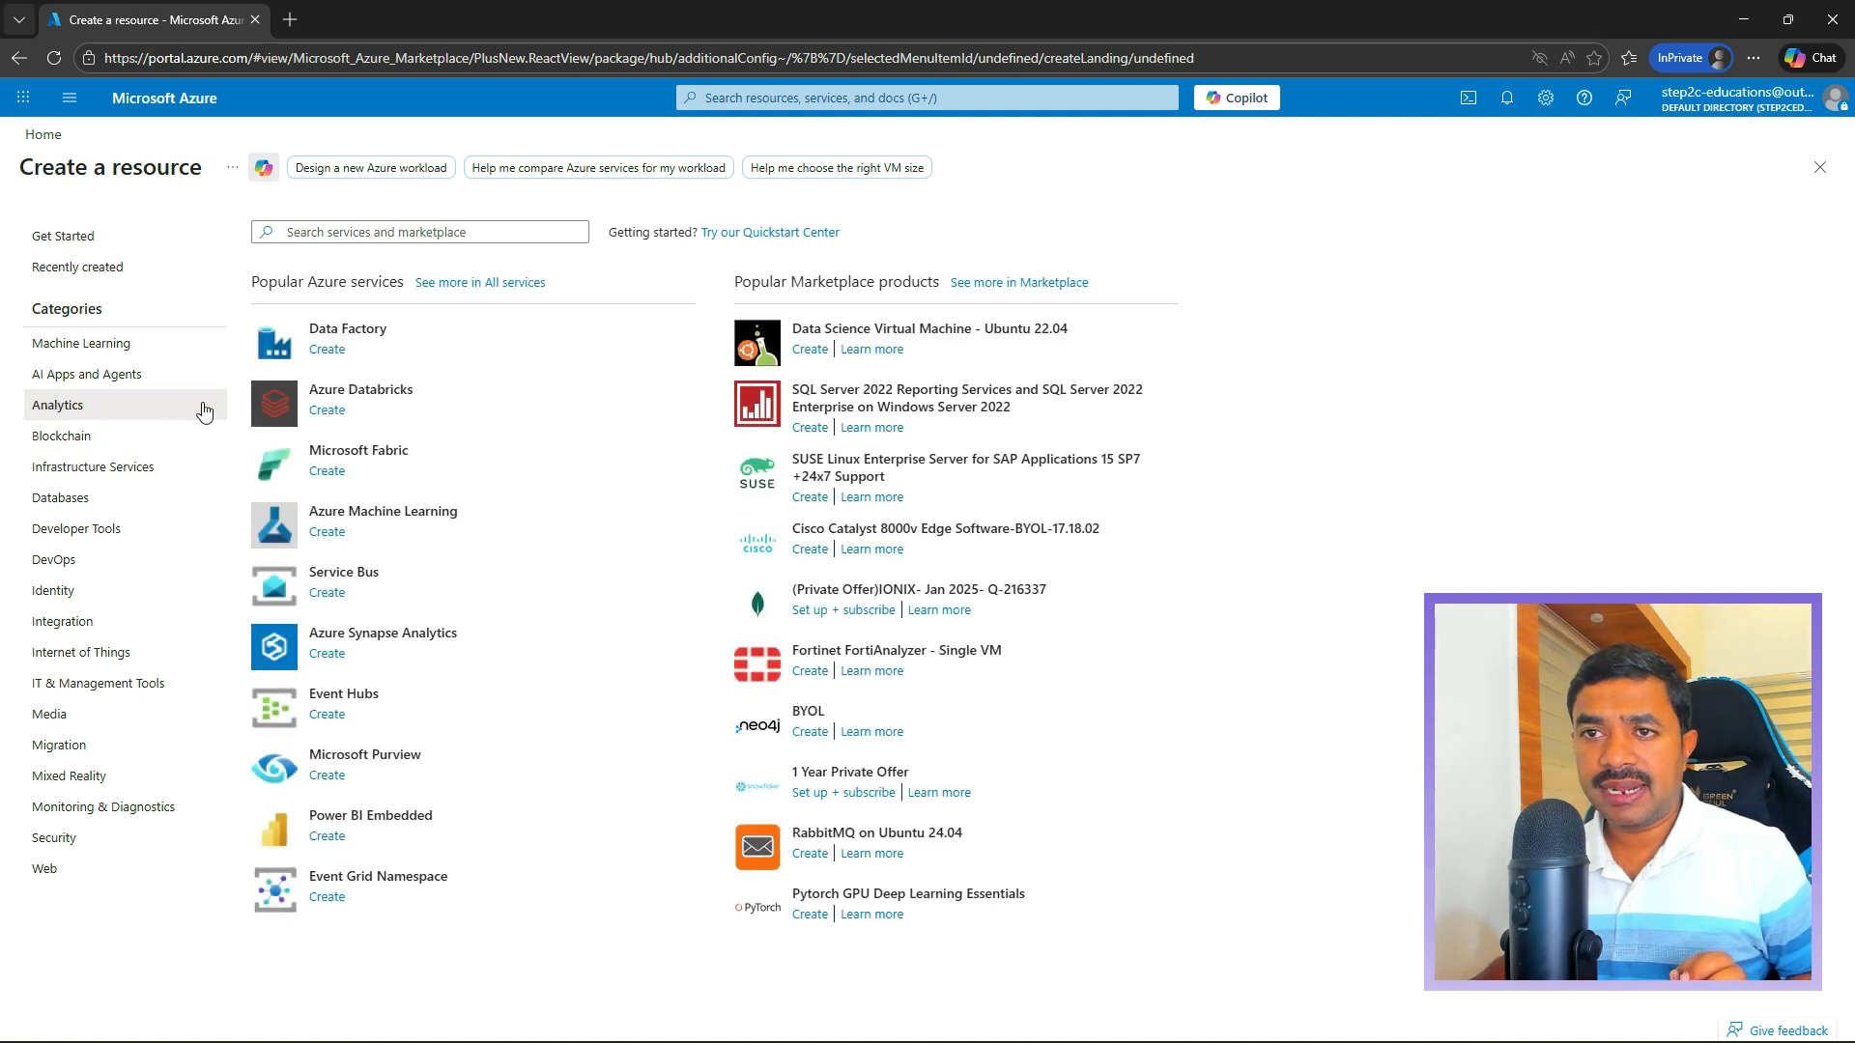
click(327, 350)
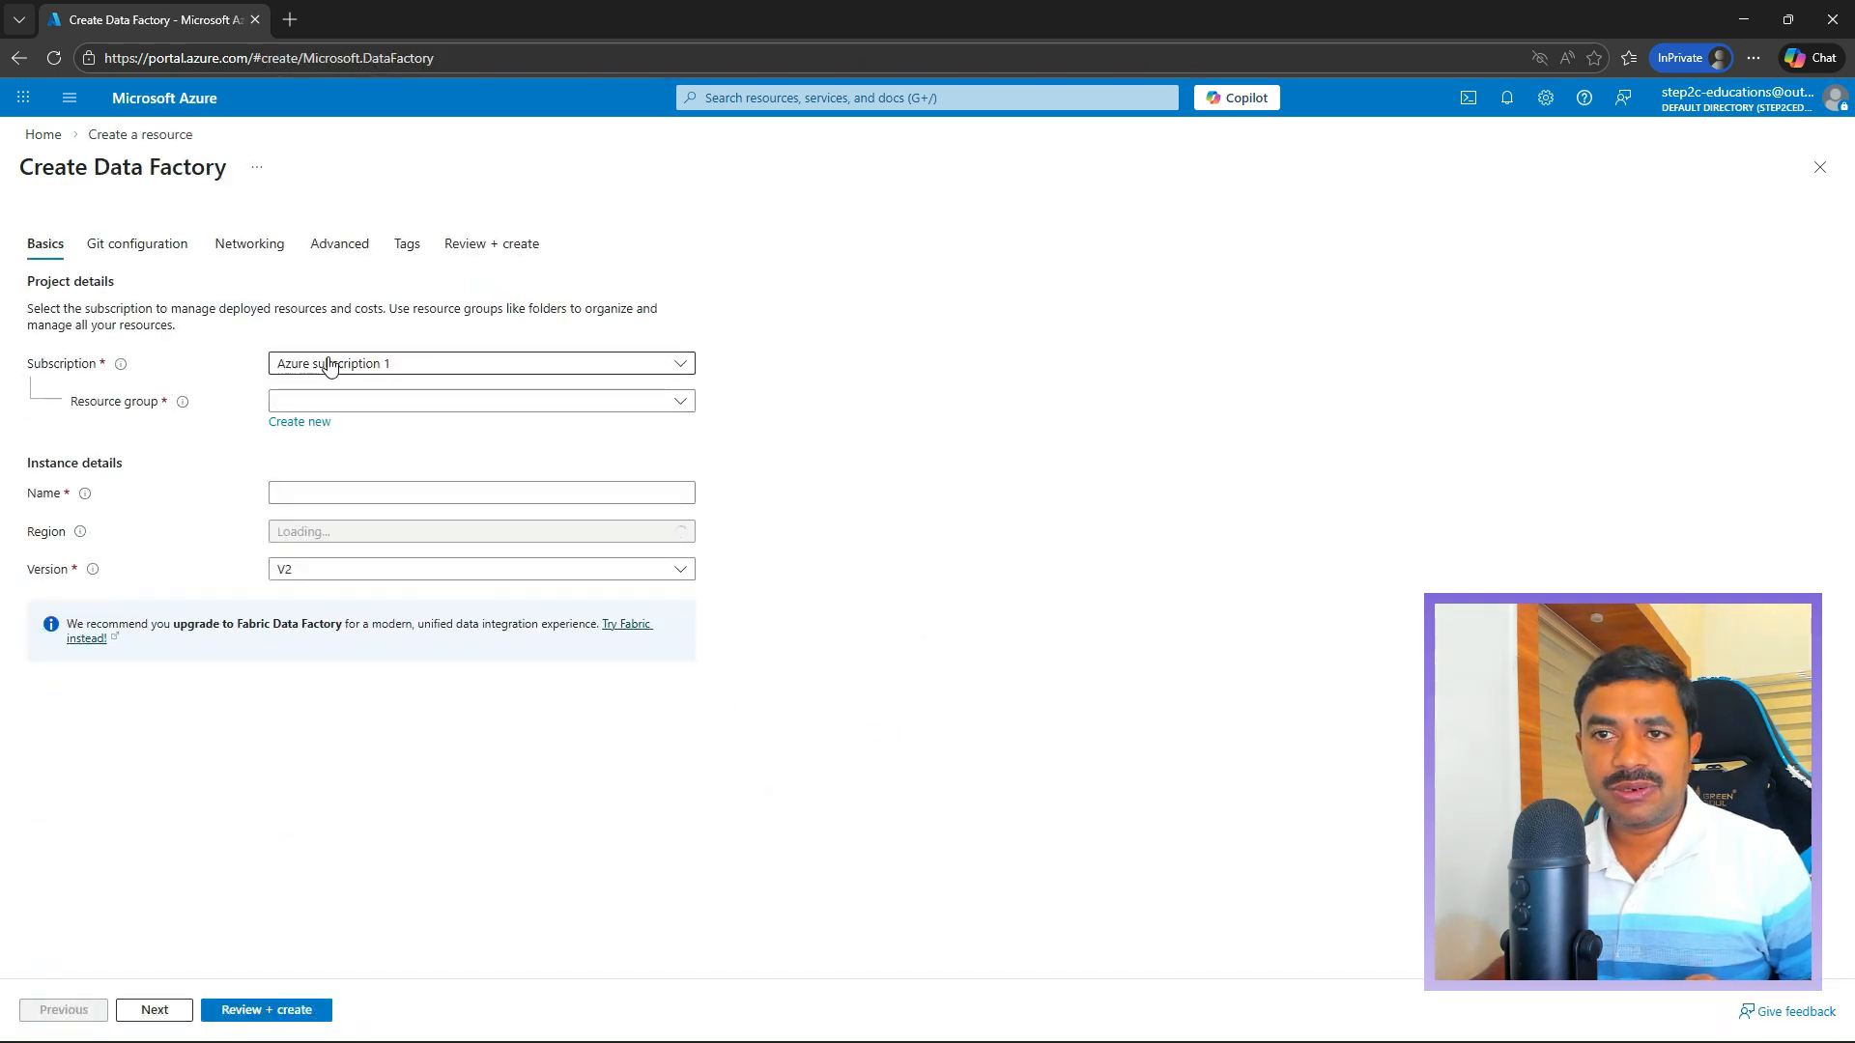
Choose Azure subscription 1 as the subscription for the data factory.
mouse_move(122, 372)
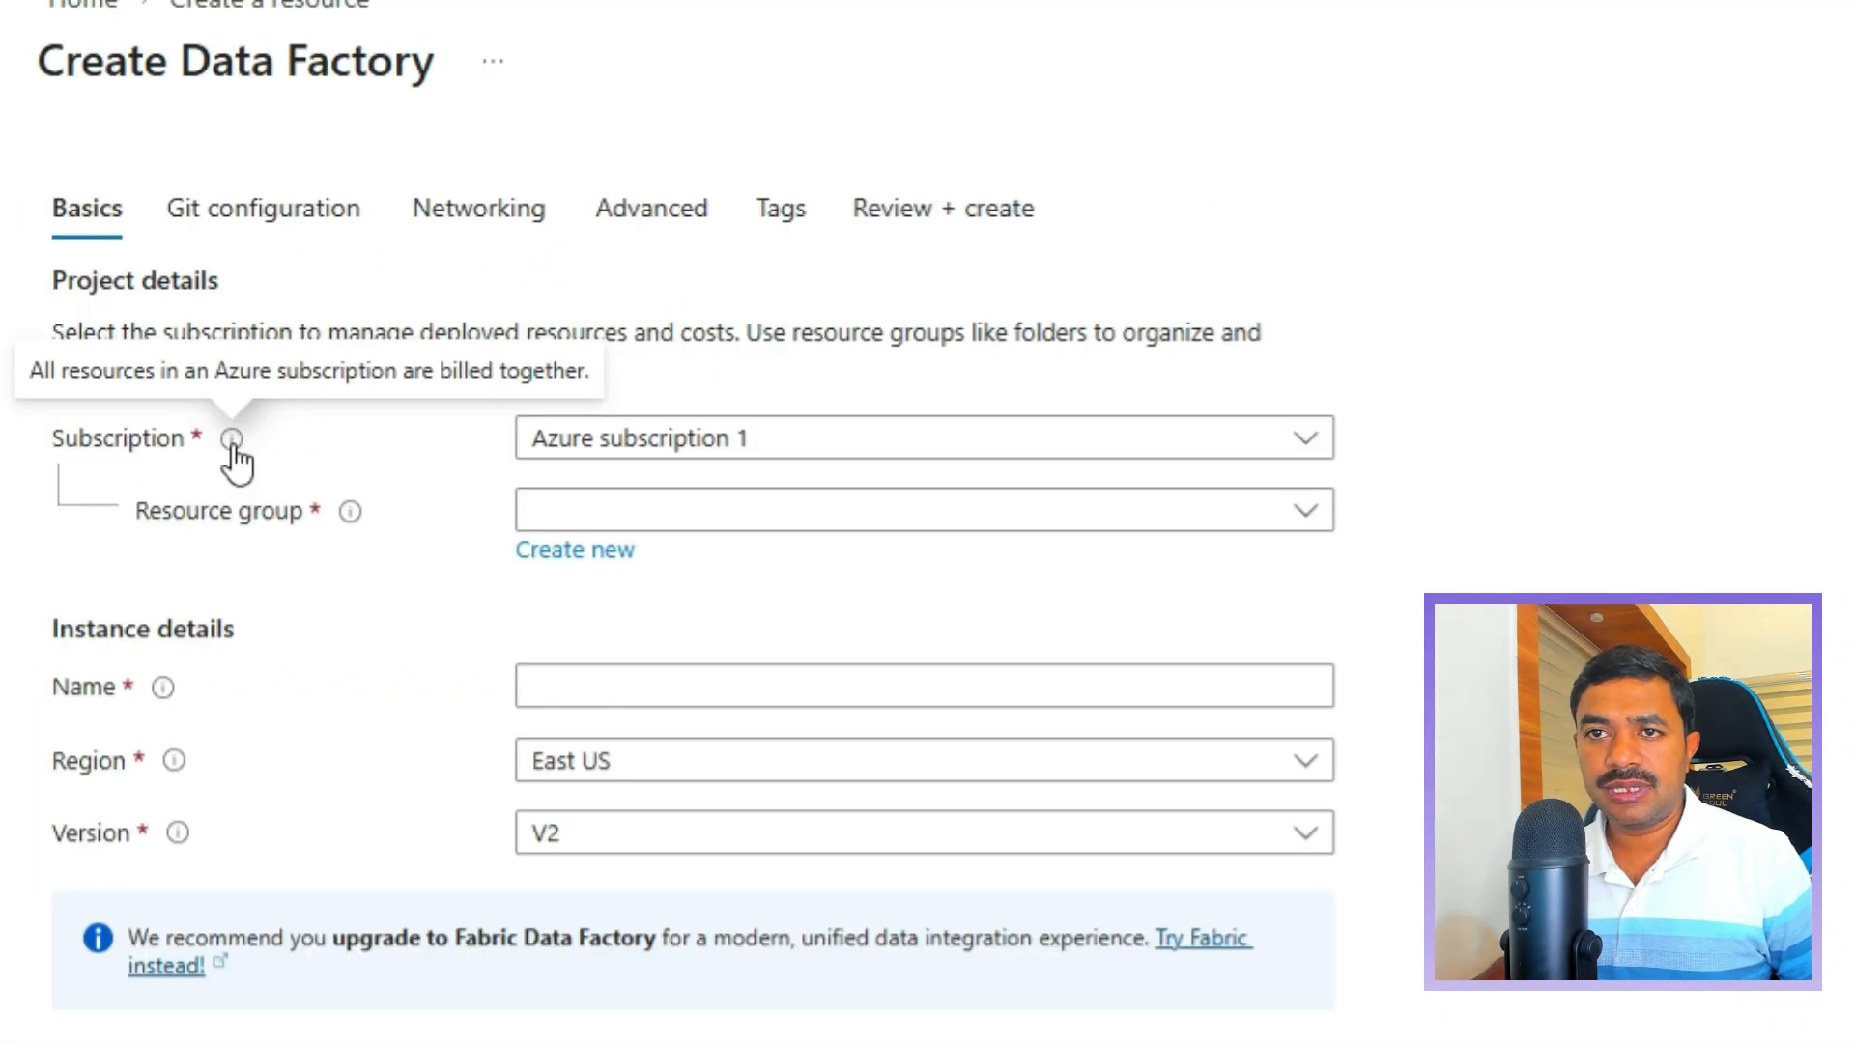
click(884, 448)
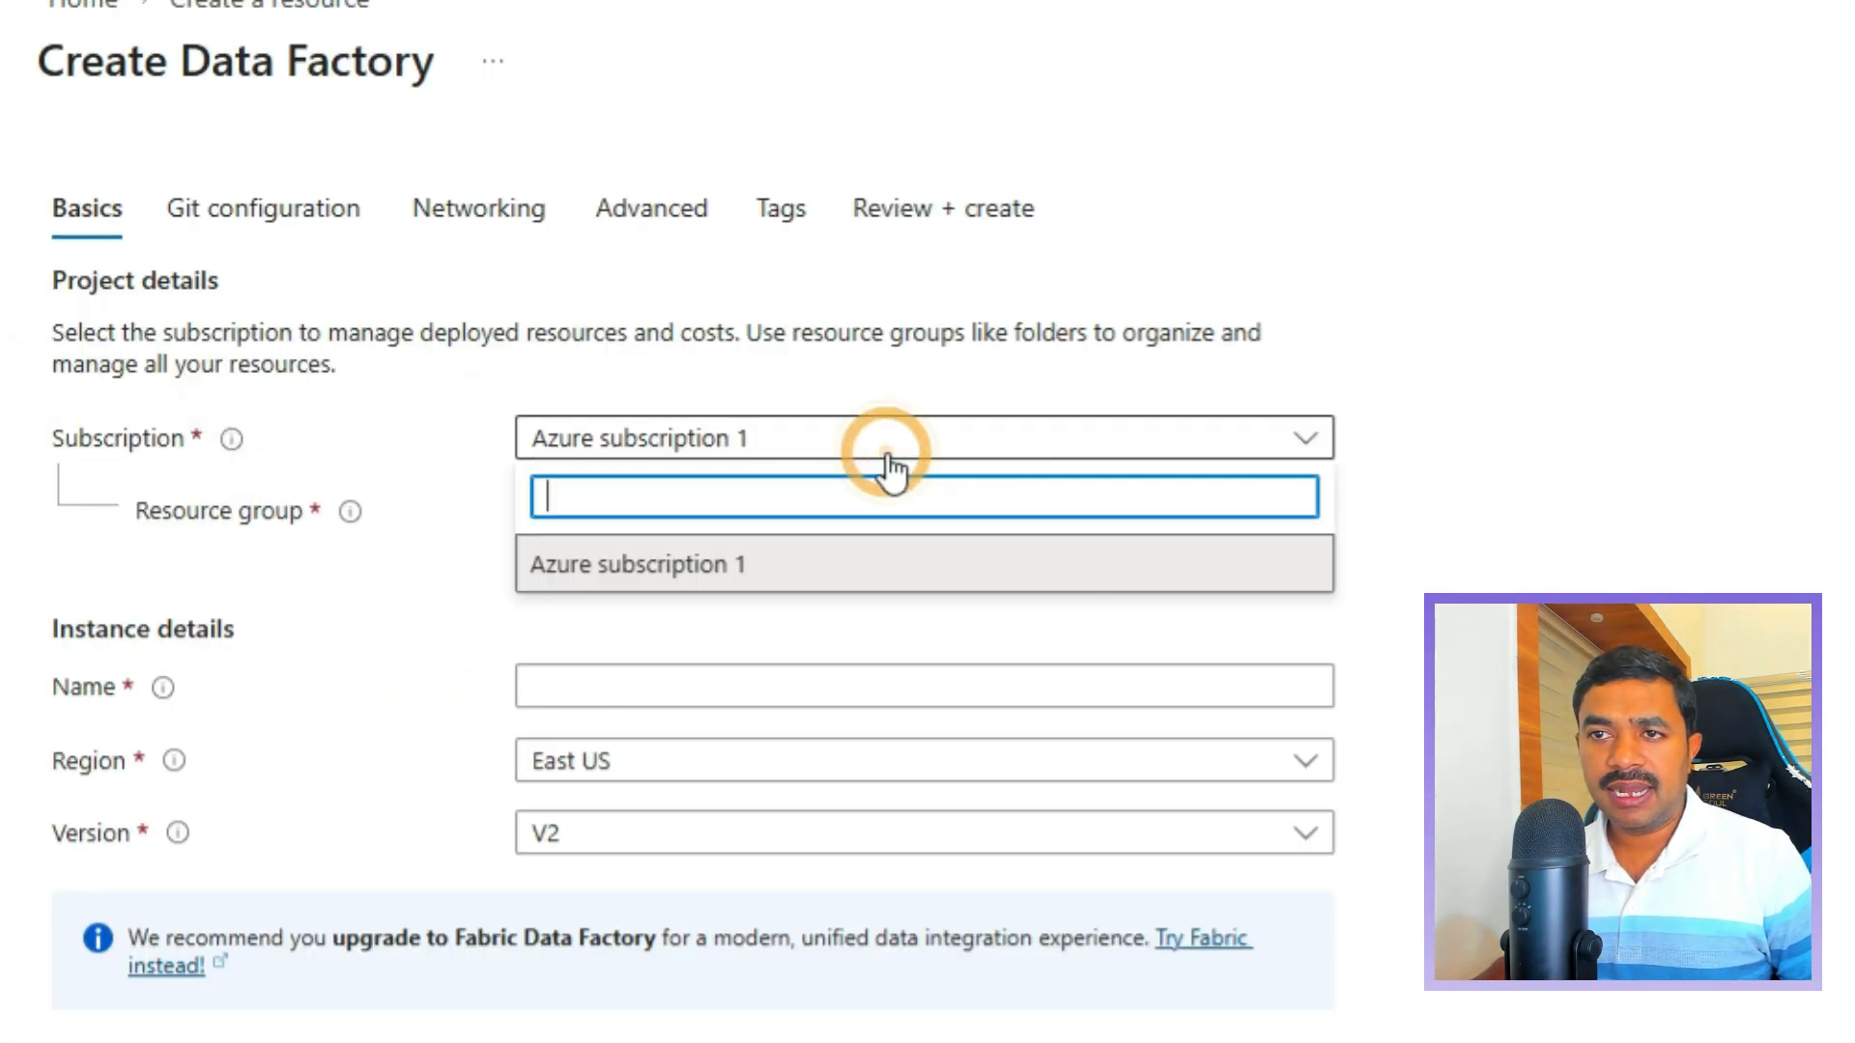
click(626, 572)
Create a new resource group named adf-demo for the data factory instead of using an existing one.
click(603, 522)
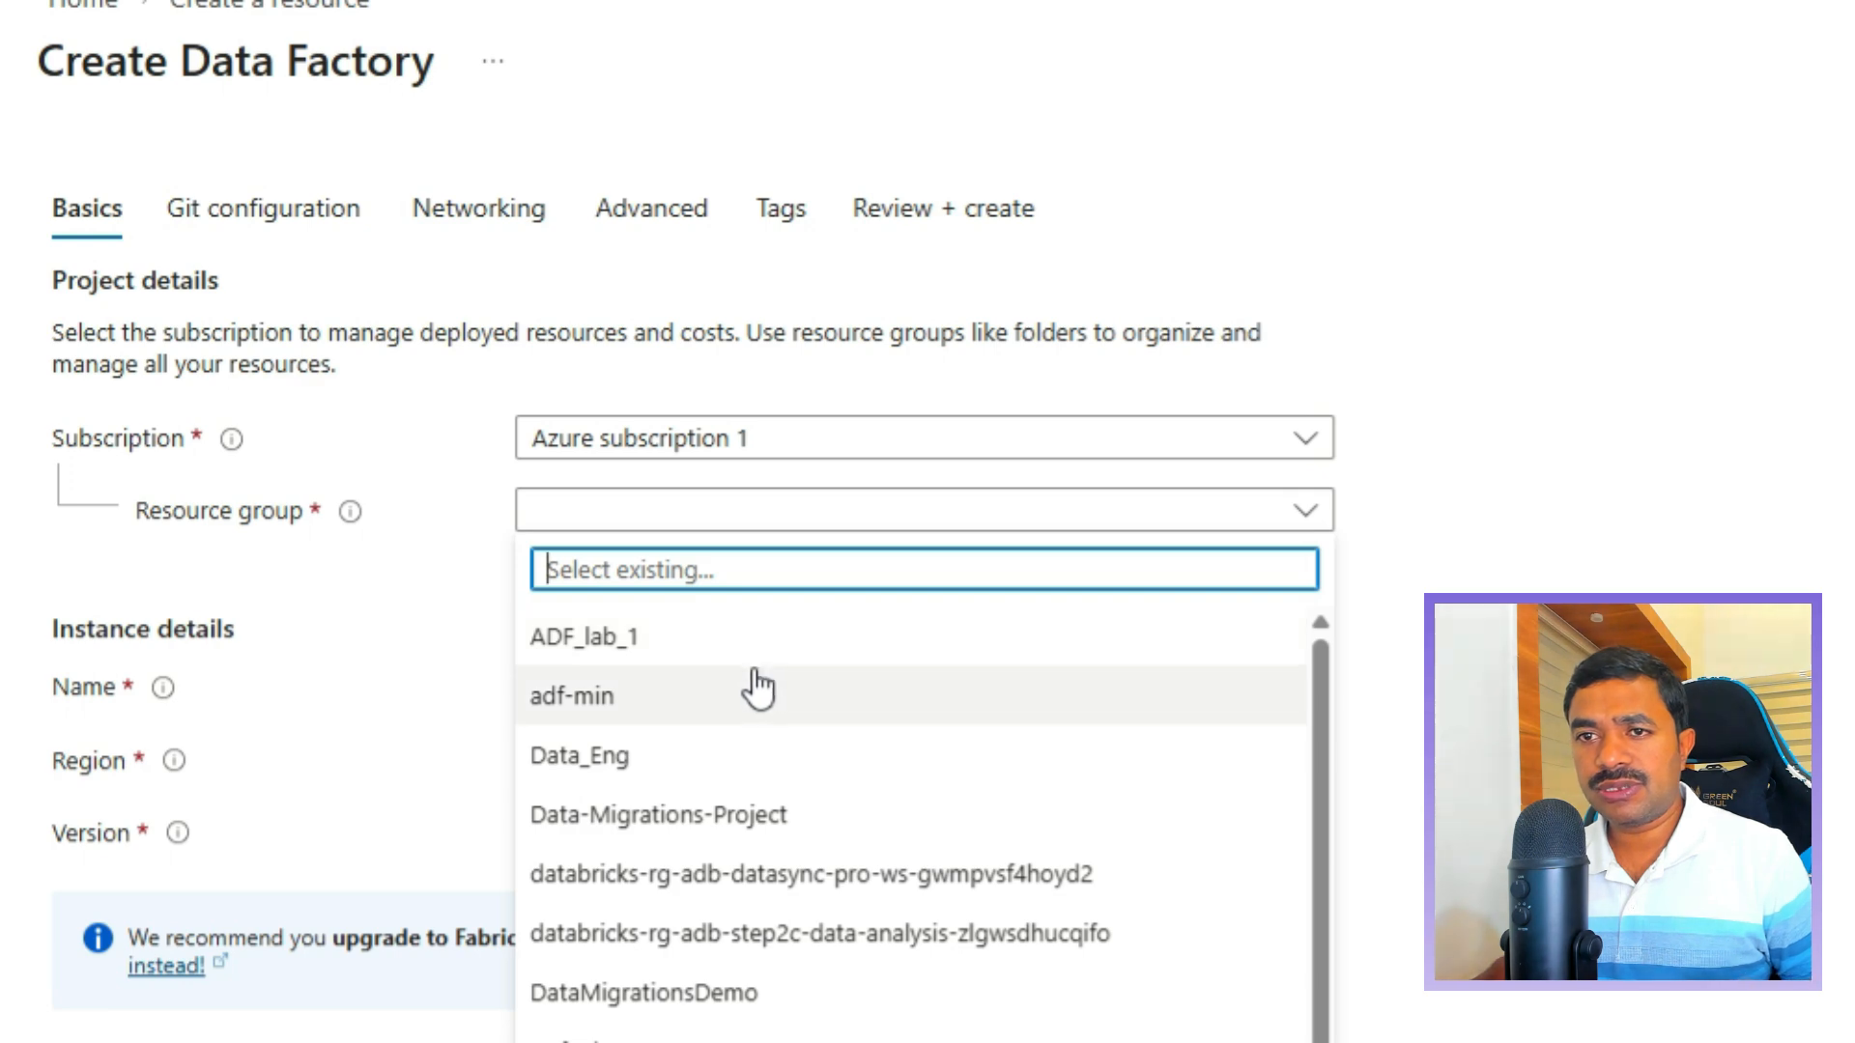
scroll(683, 774, down, 5)
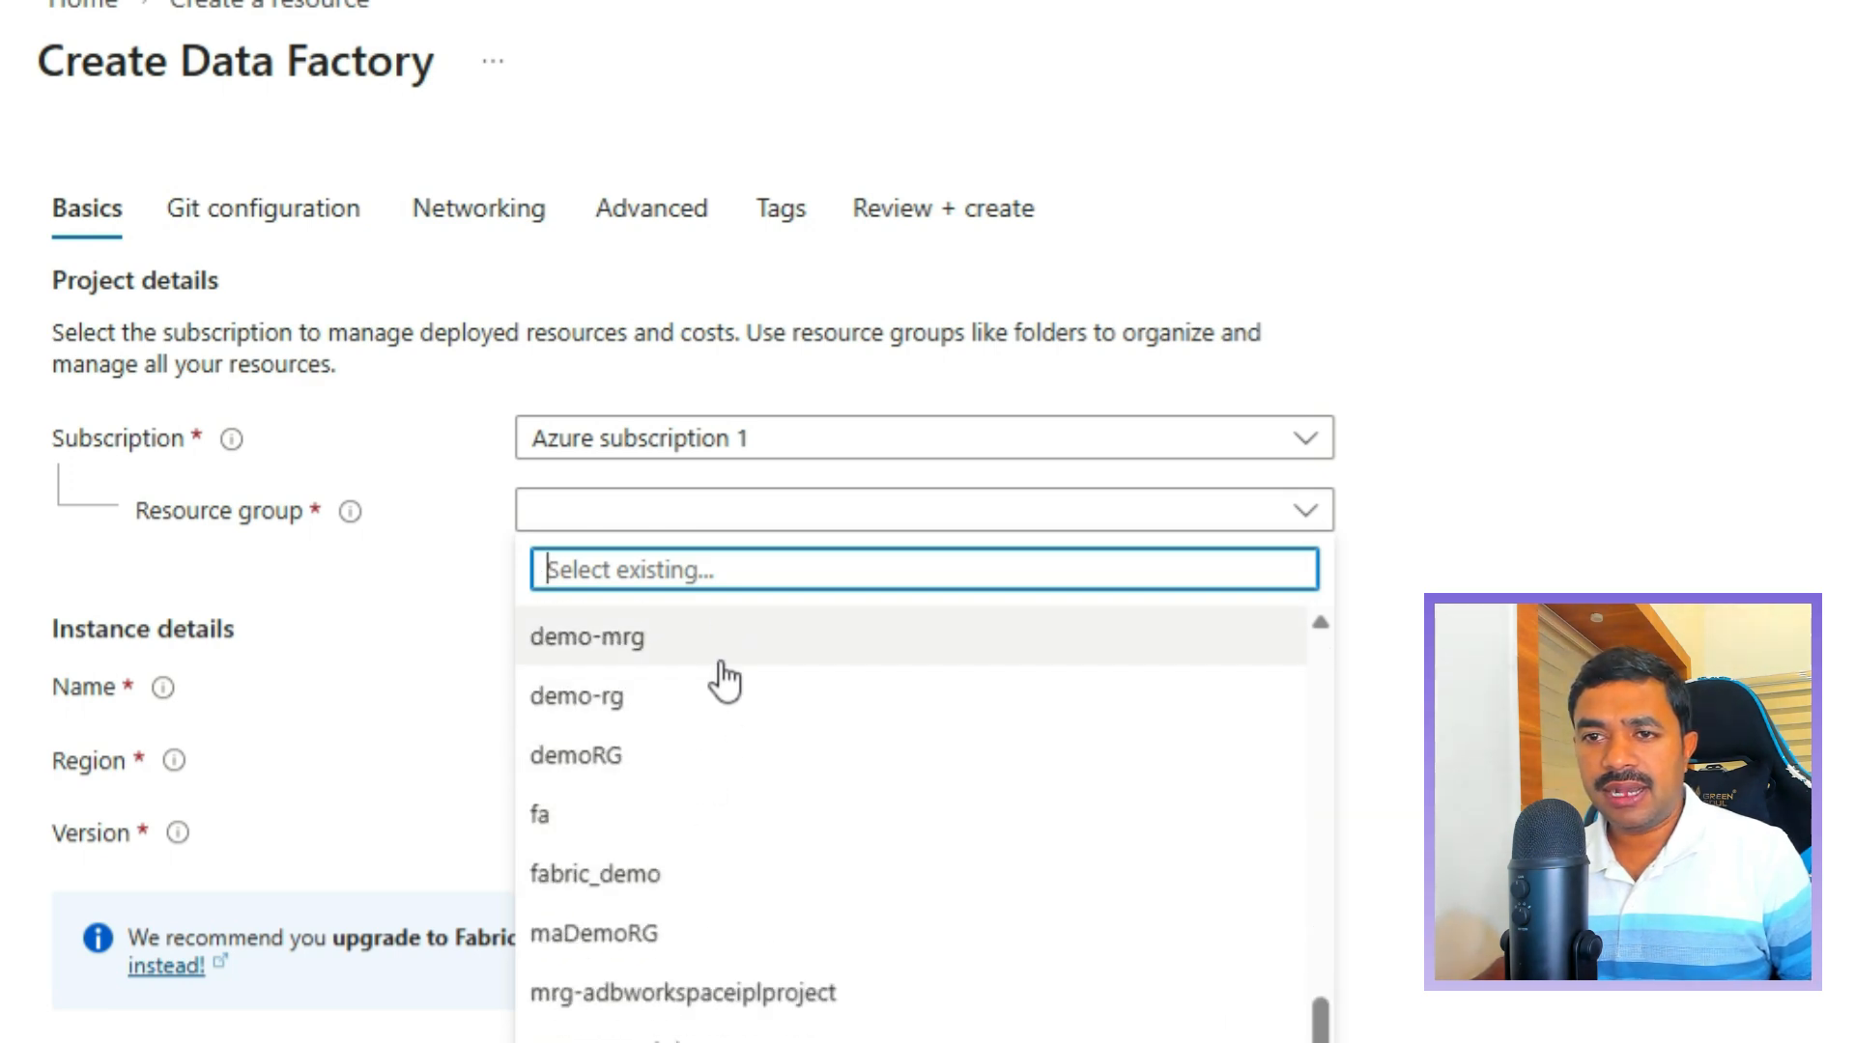
scroll(715, 773, up, 2)
scroll(686, 753, up, 3)
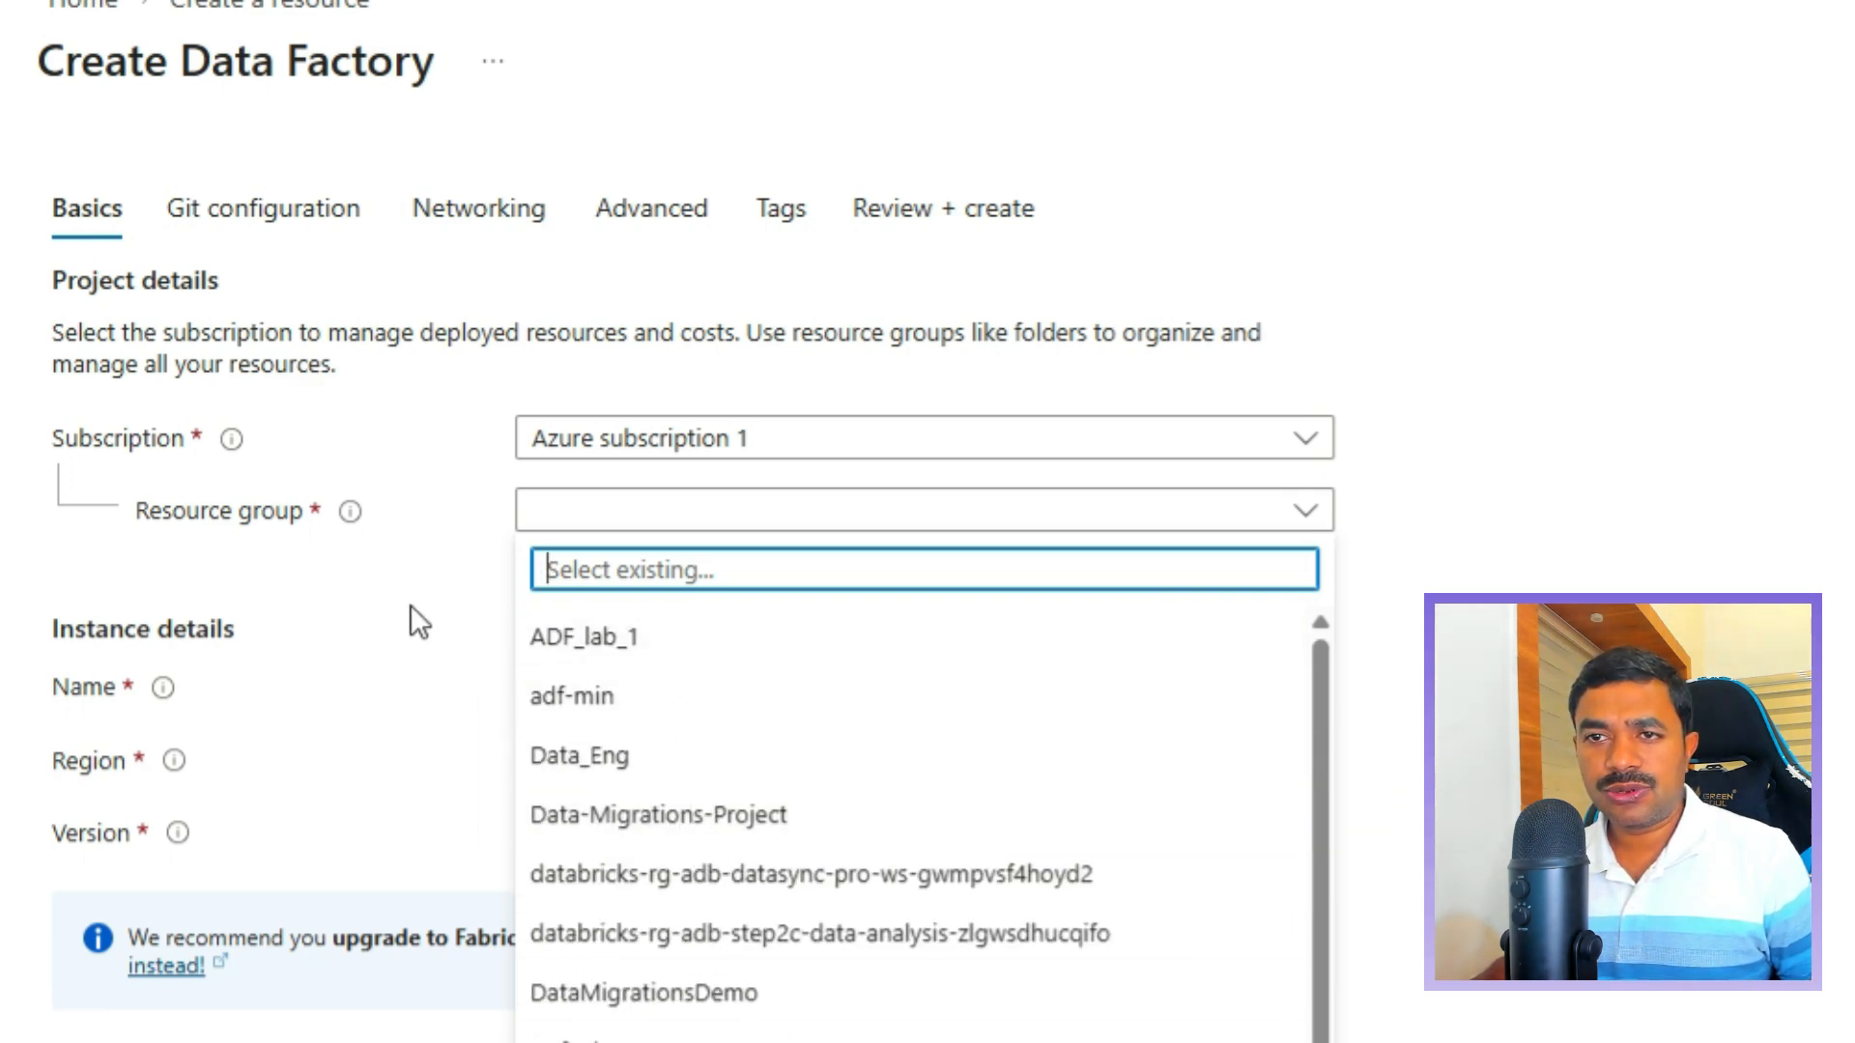
click(402, 582)
click(570, 551)
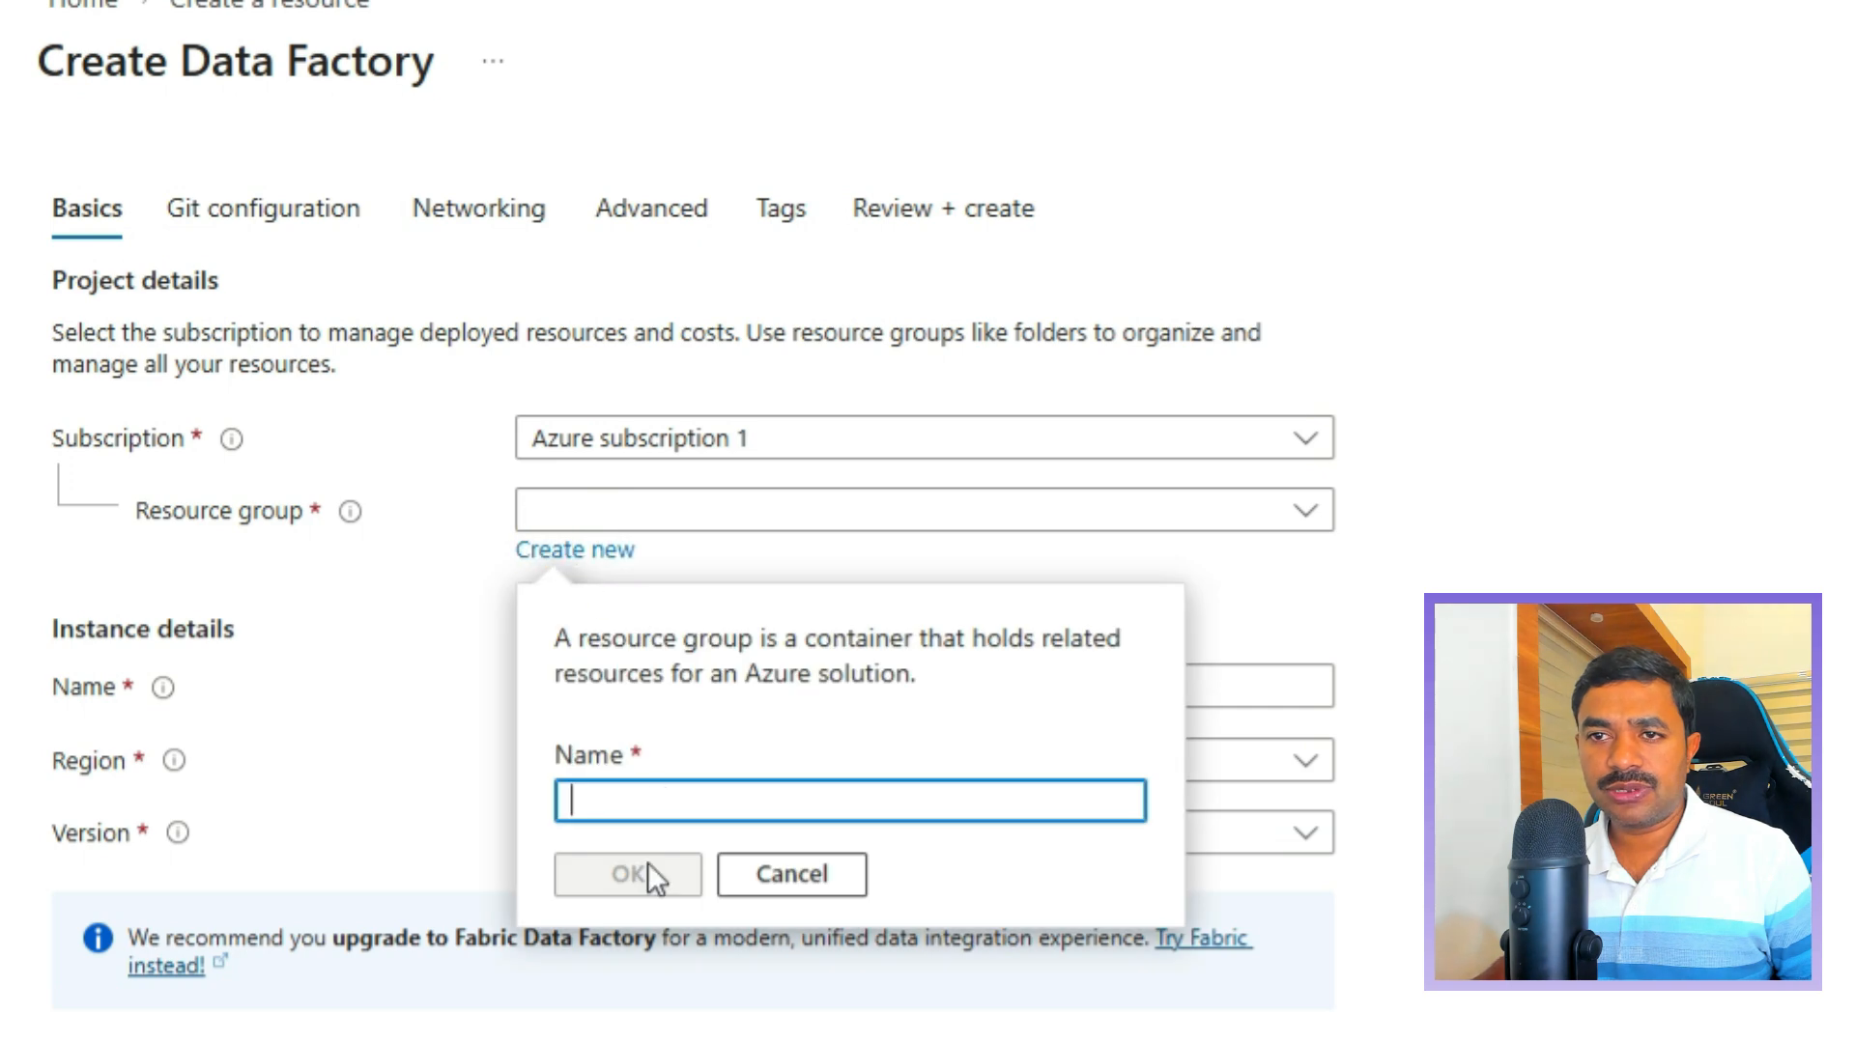
text(adf)
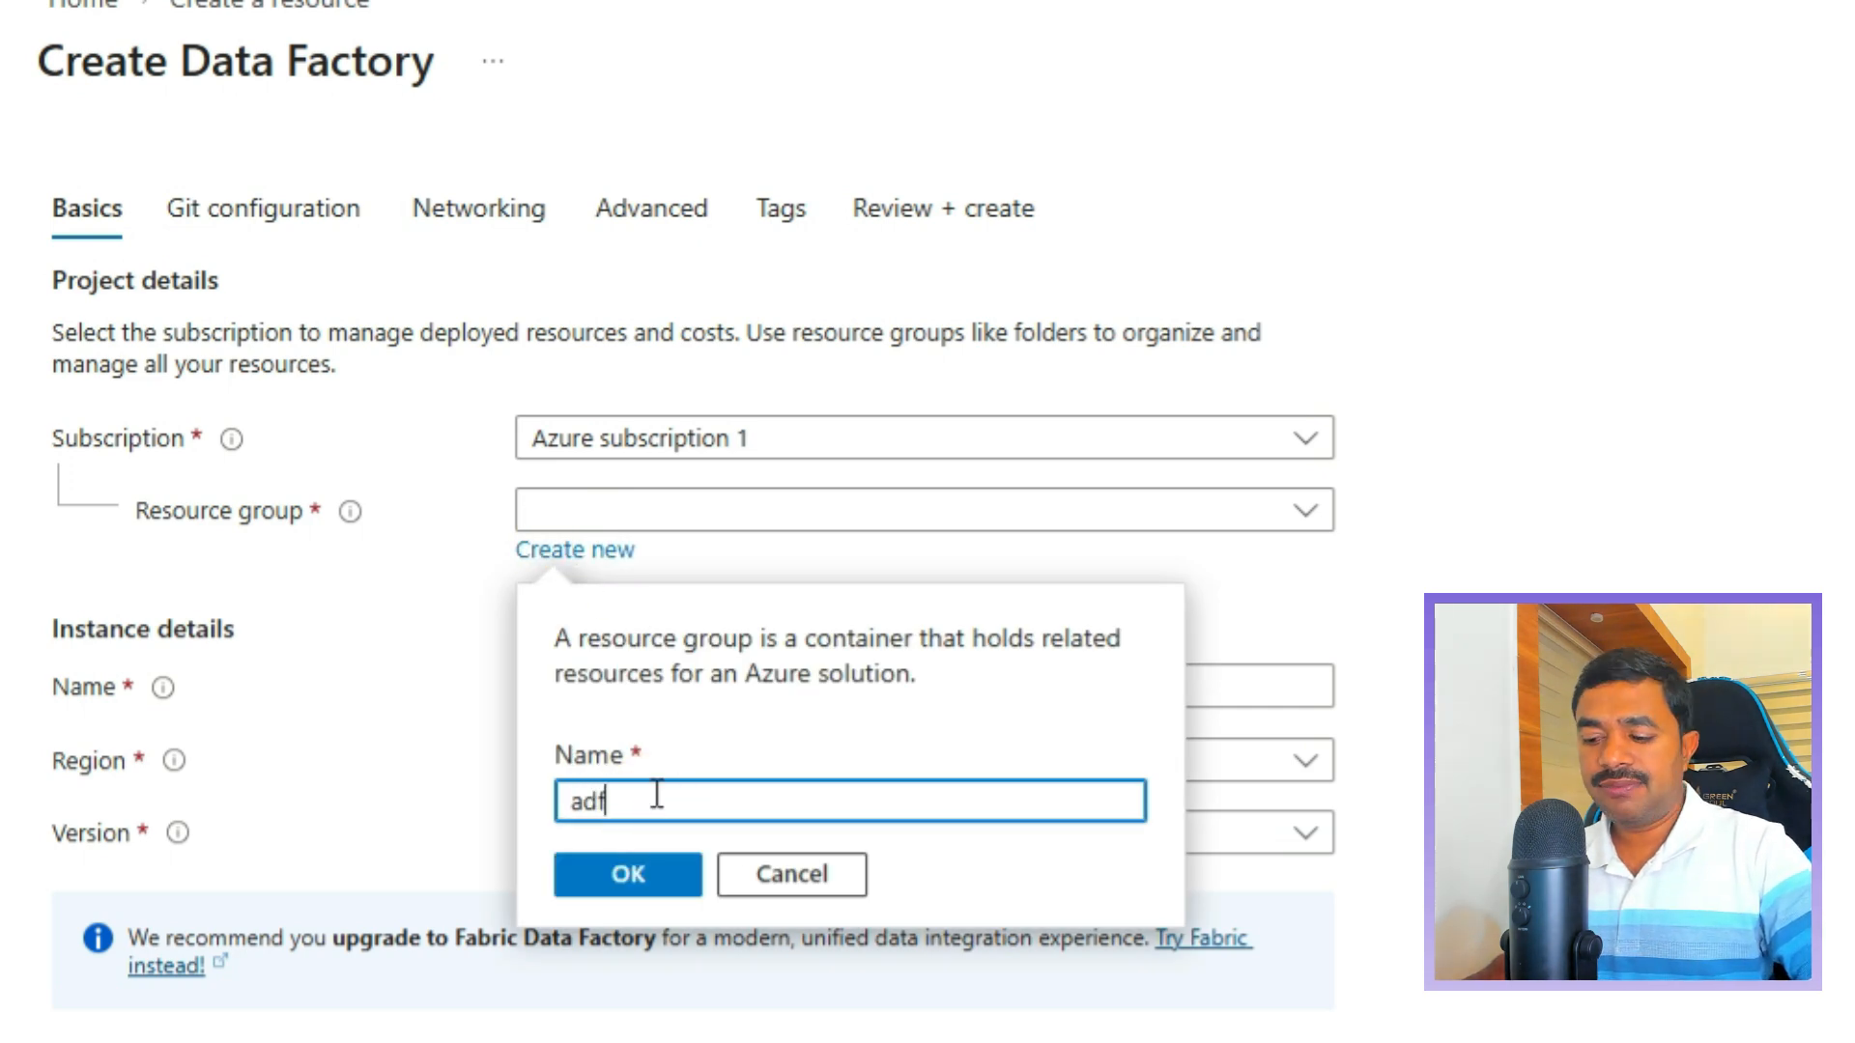
text(-demo)
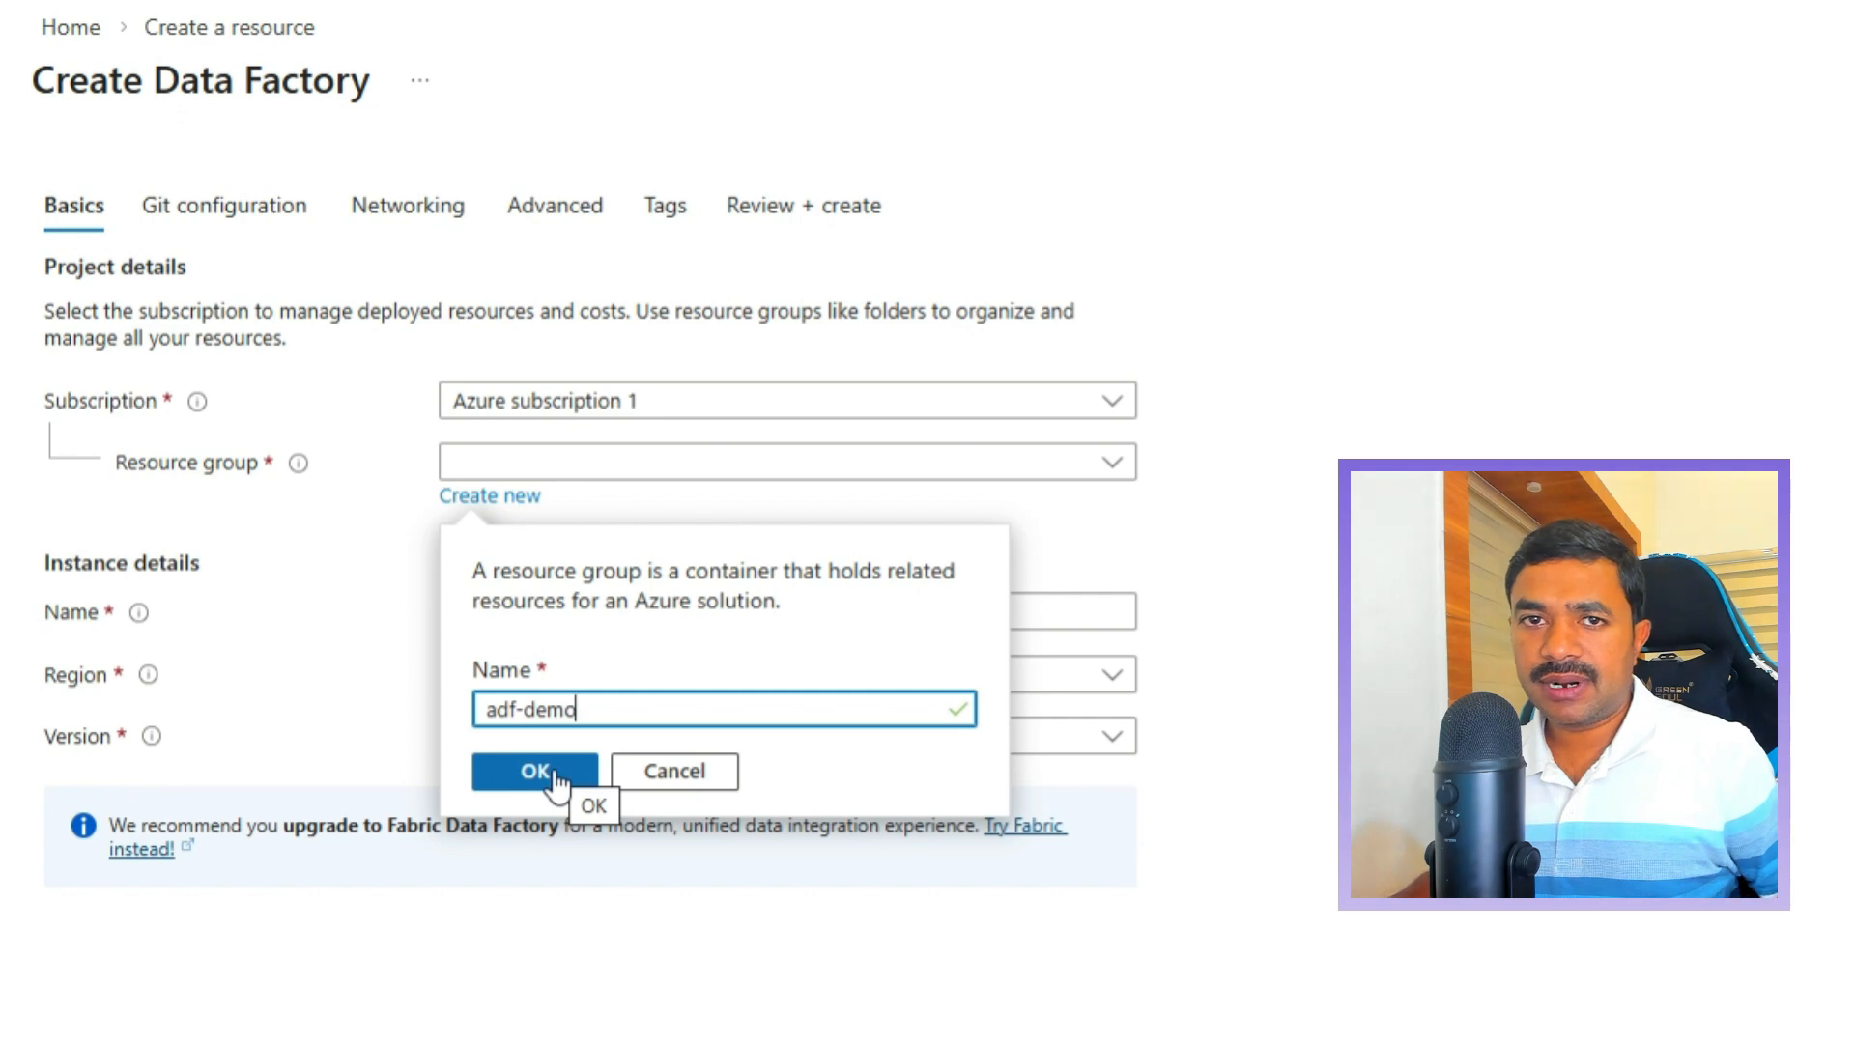
click(554, 773)
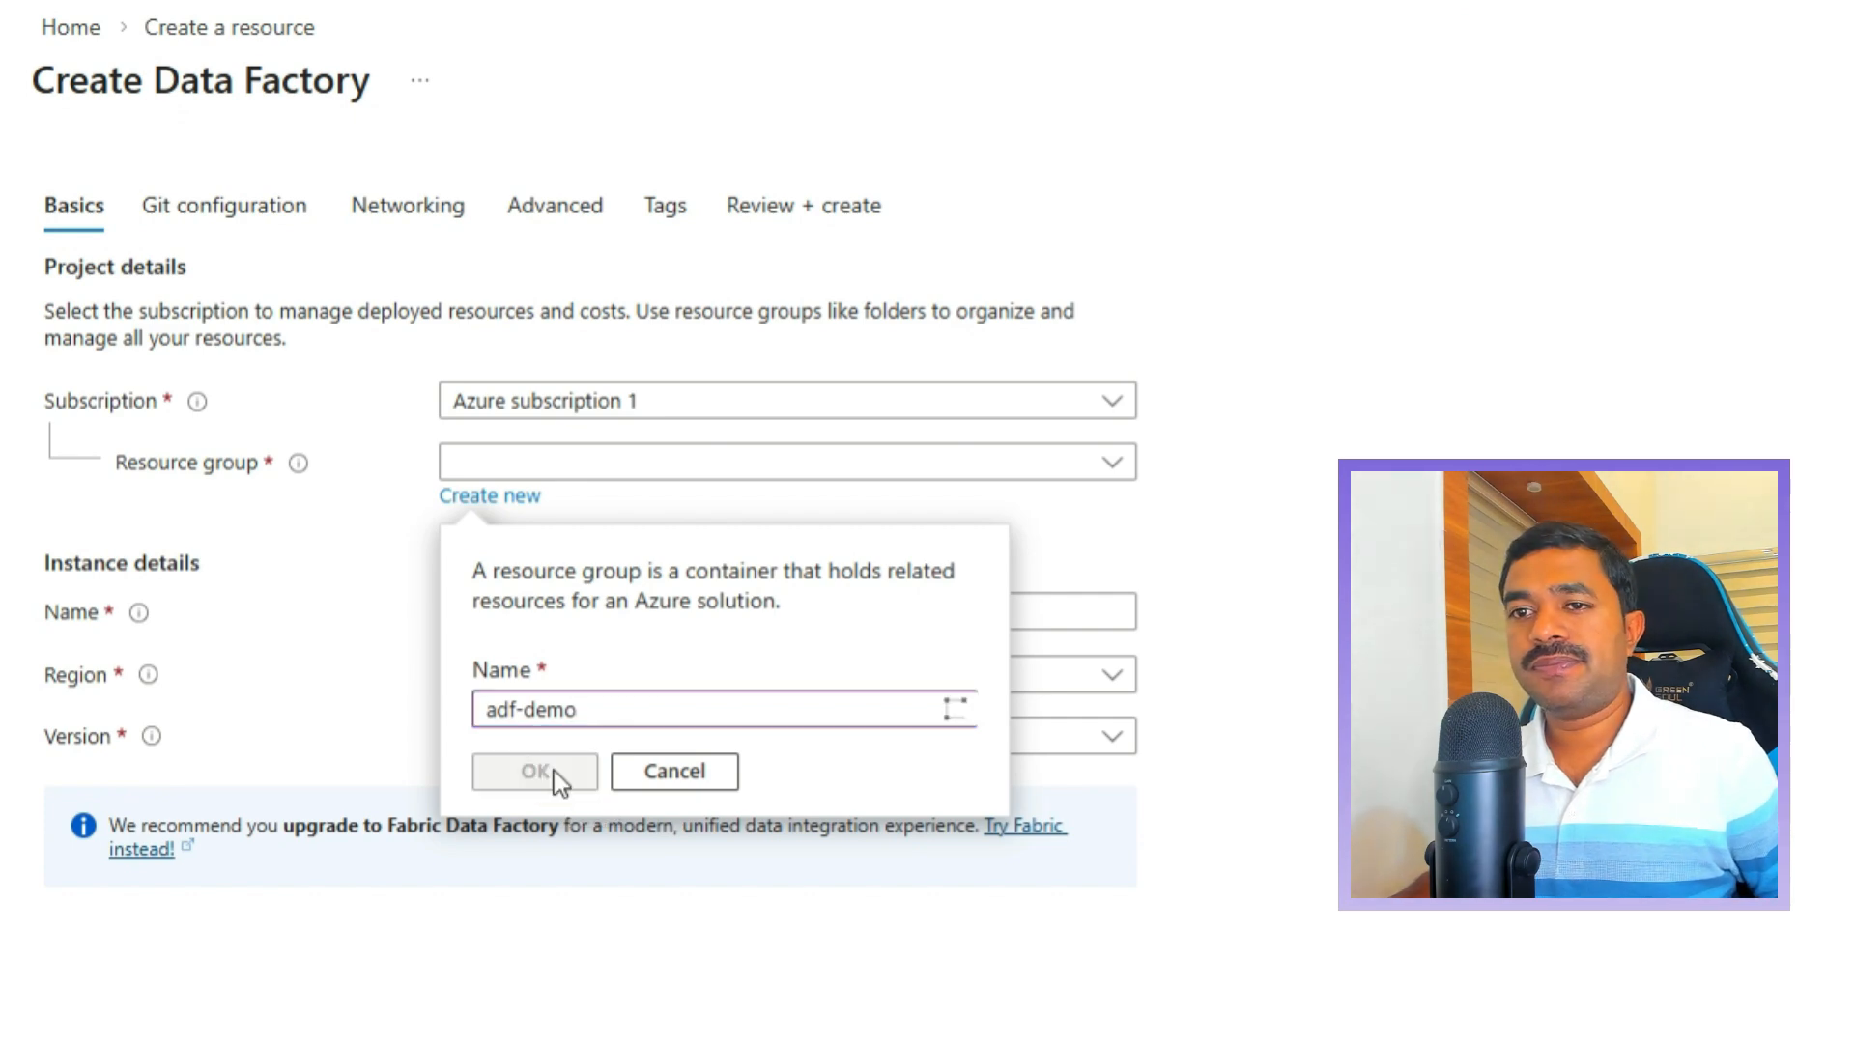
Enter adf-step2c as the data factory's instance name and check whether it is accepted.
click(534, 624)
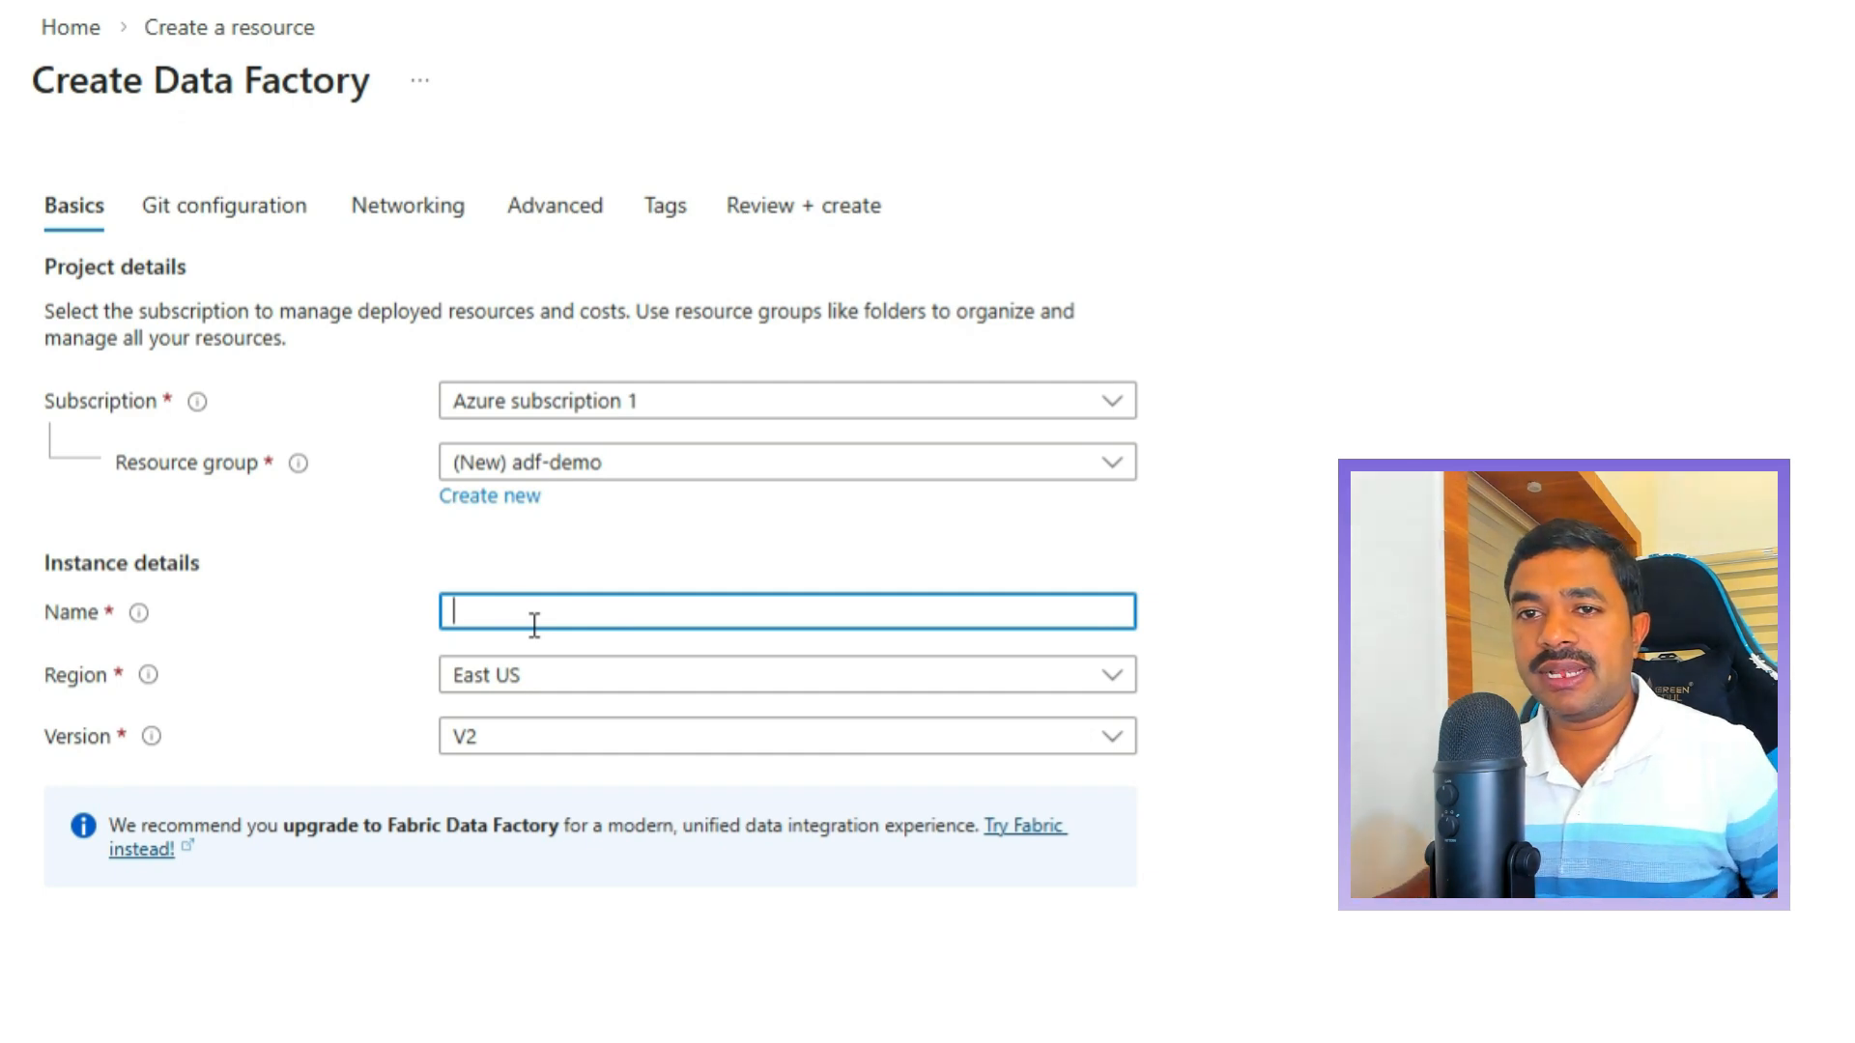
mouse_move(140, 617)
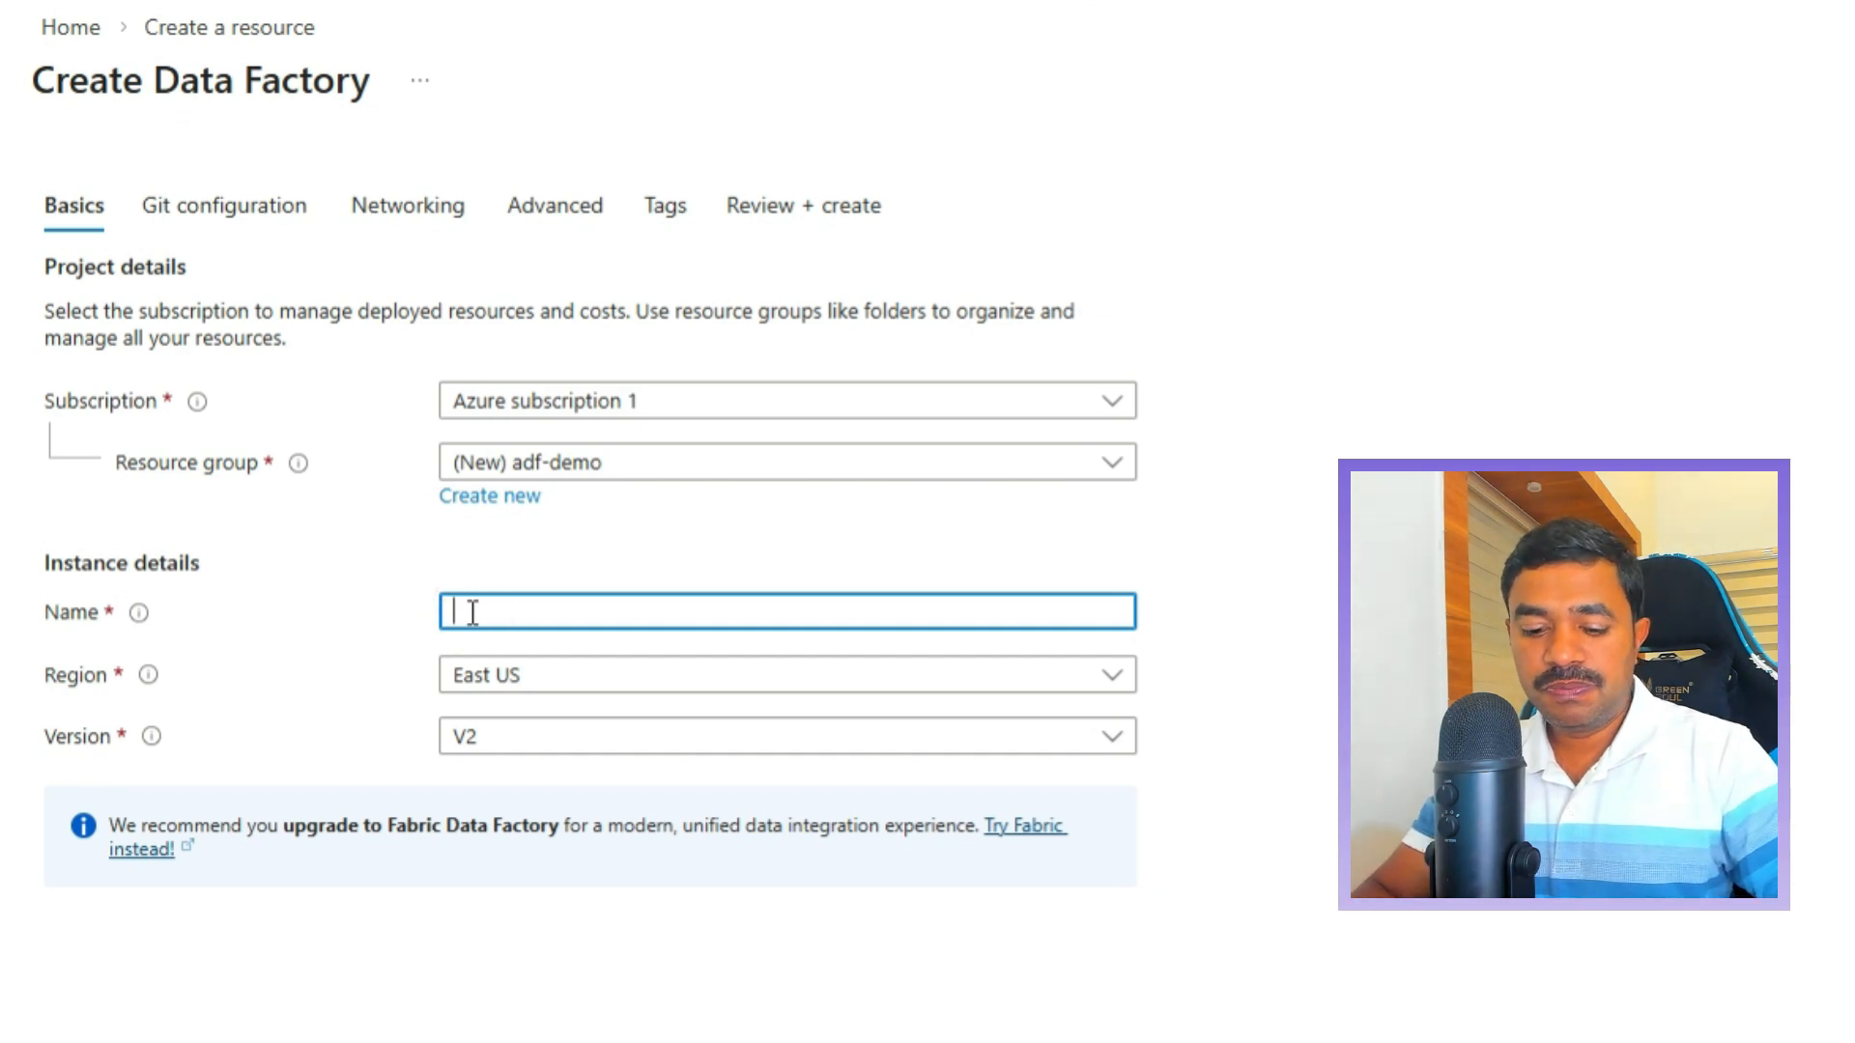
text(df-s)
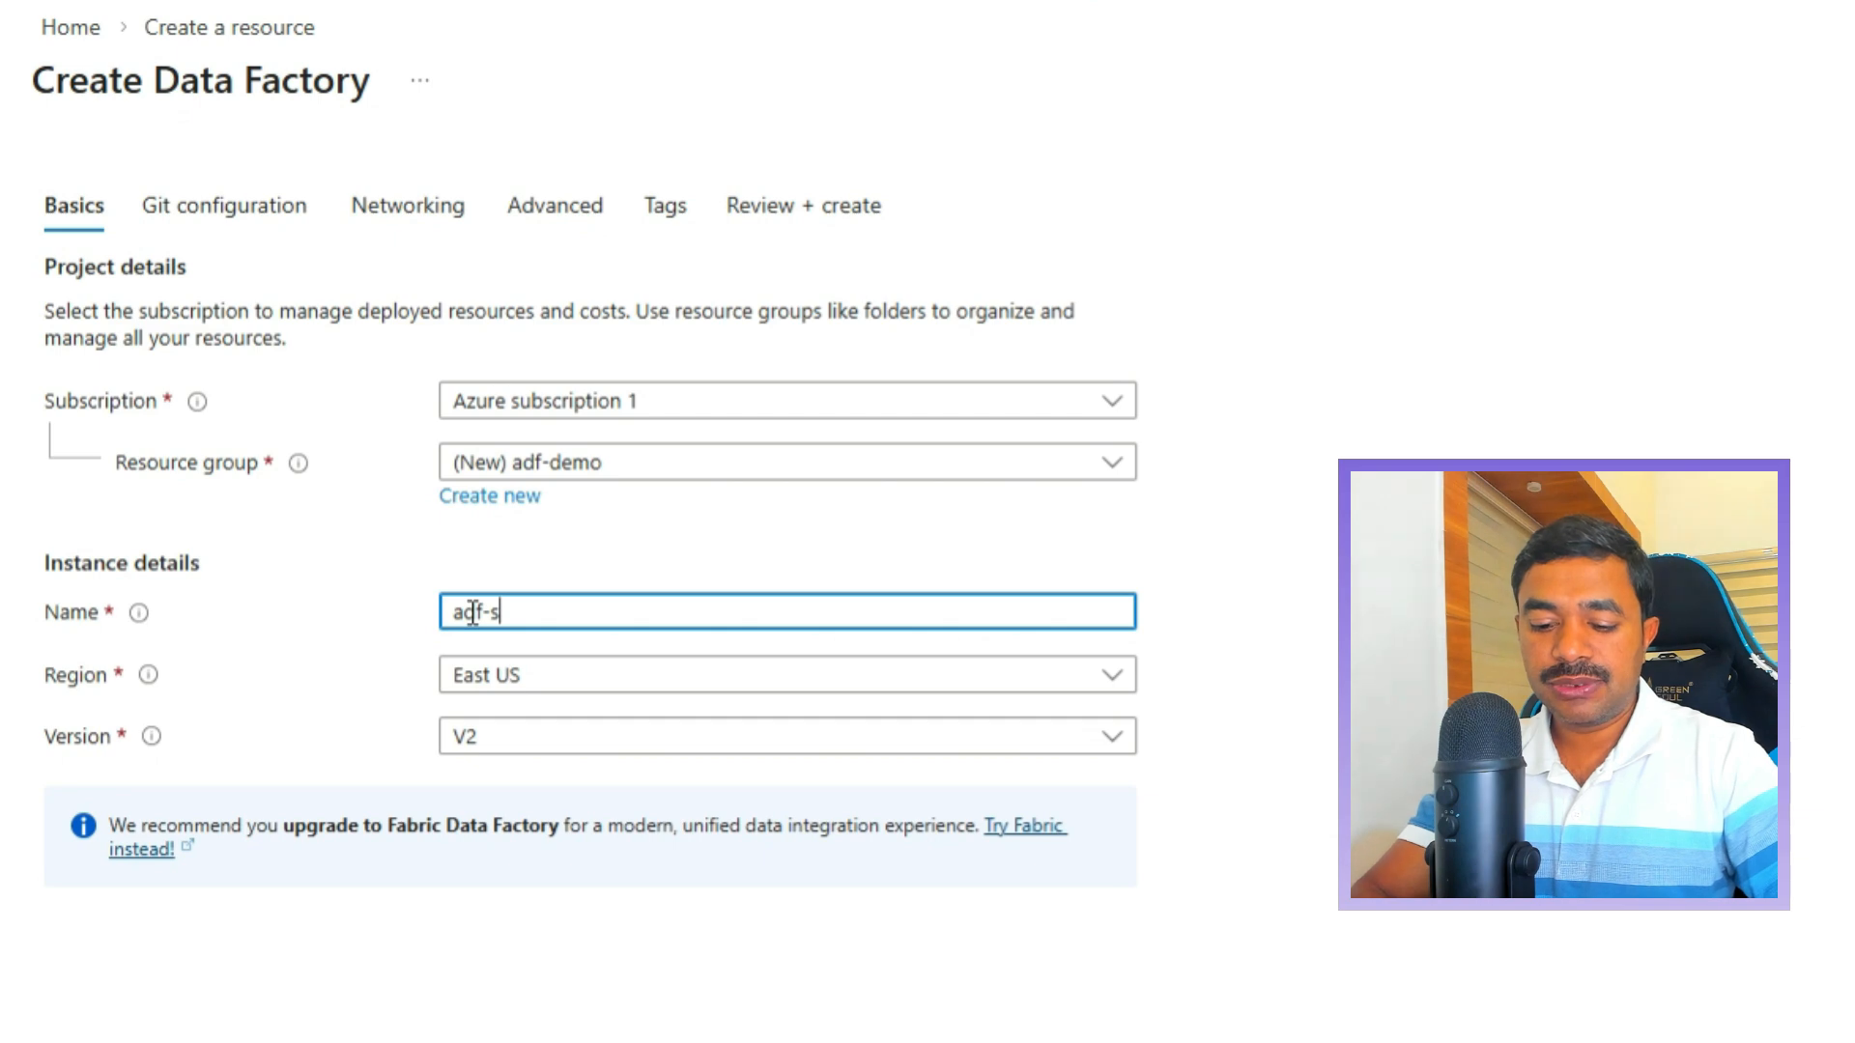
text(ep2s)
drag(501, 620, 629, 609)
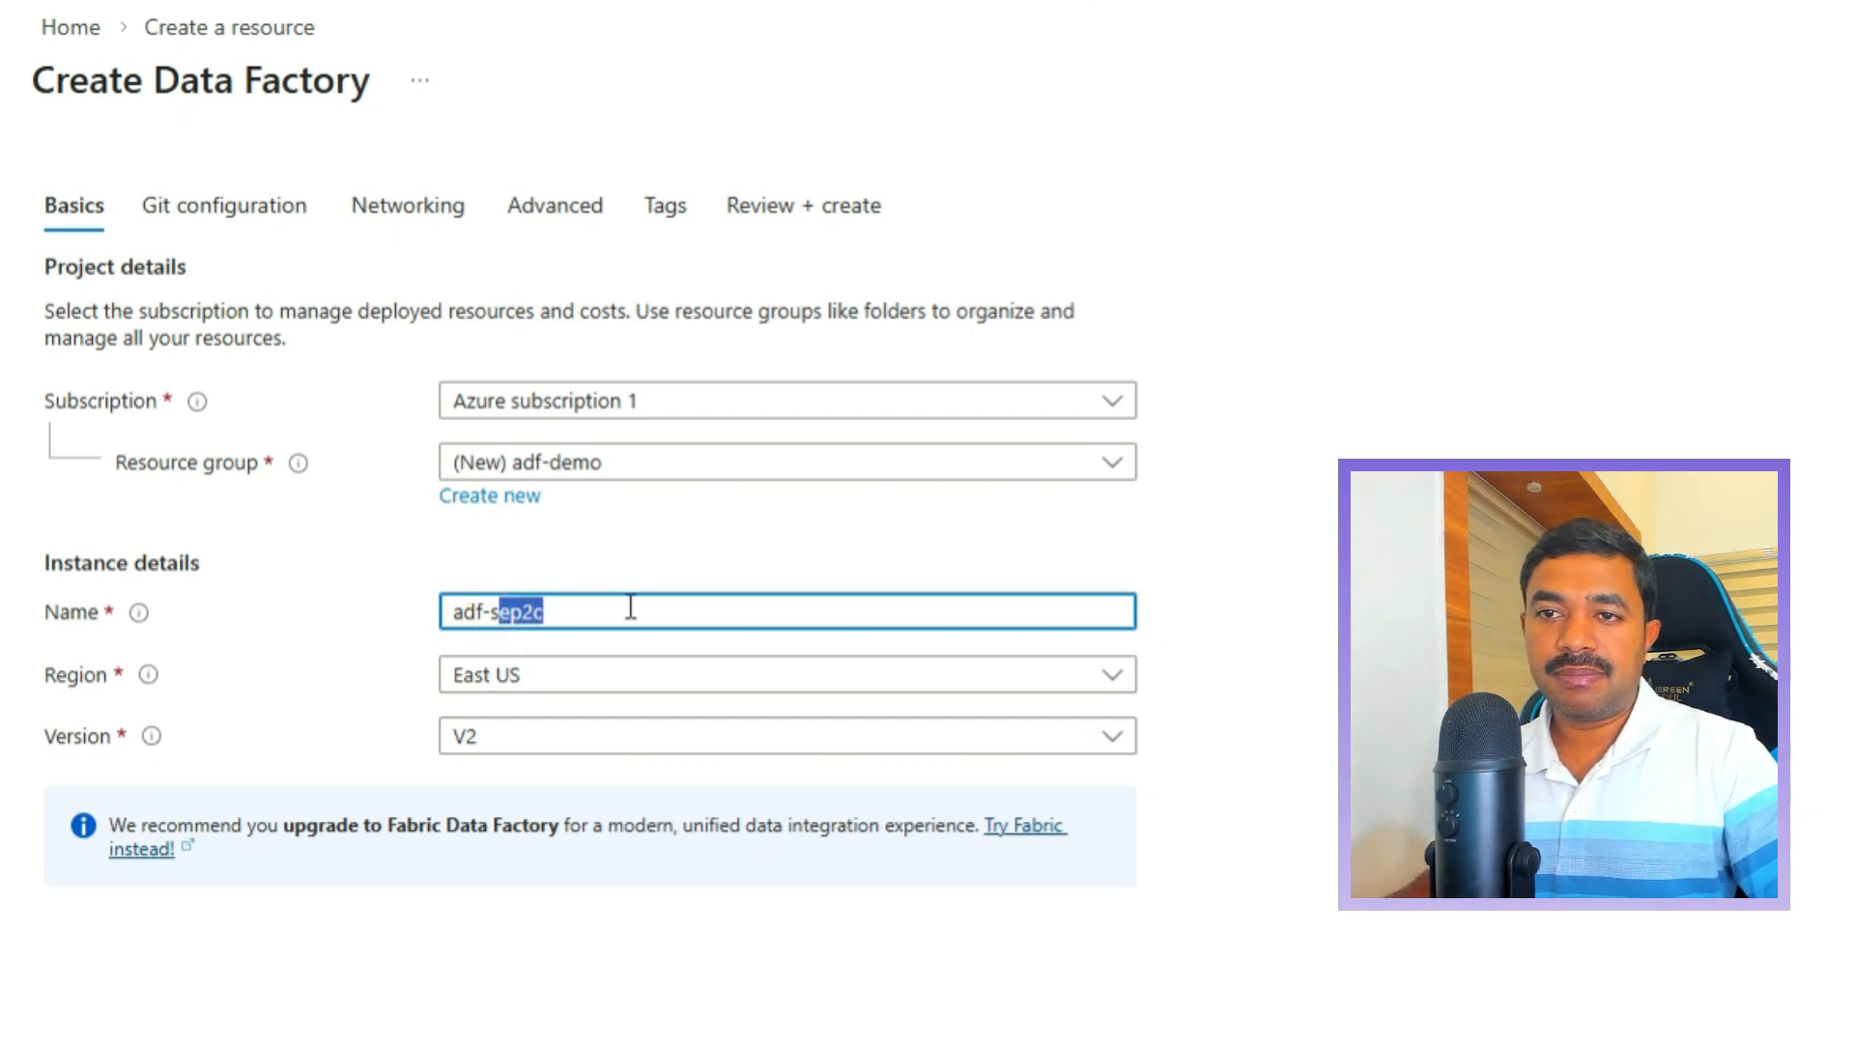
text(tep2c)
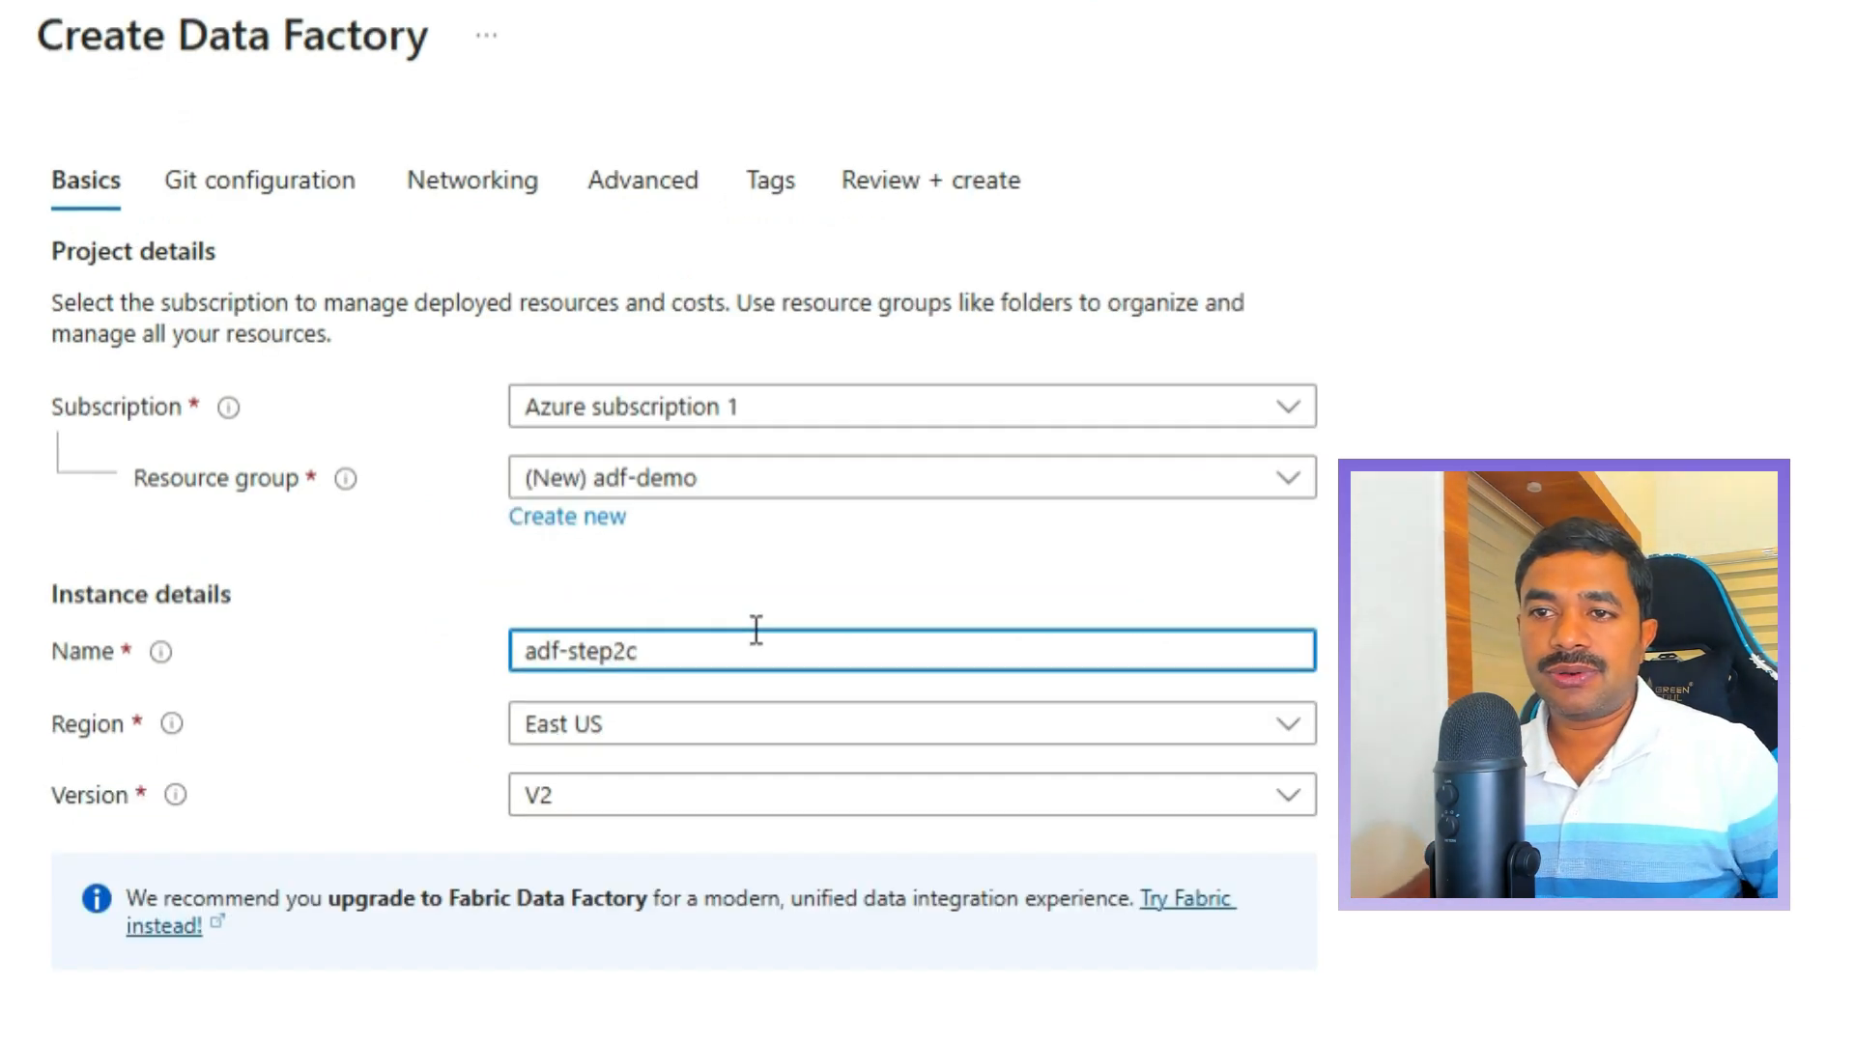
click(806, 533)
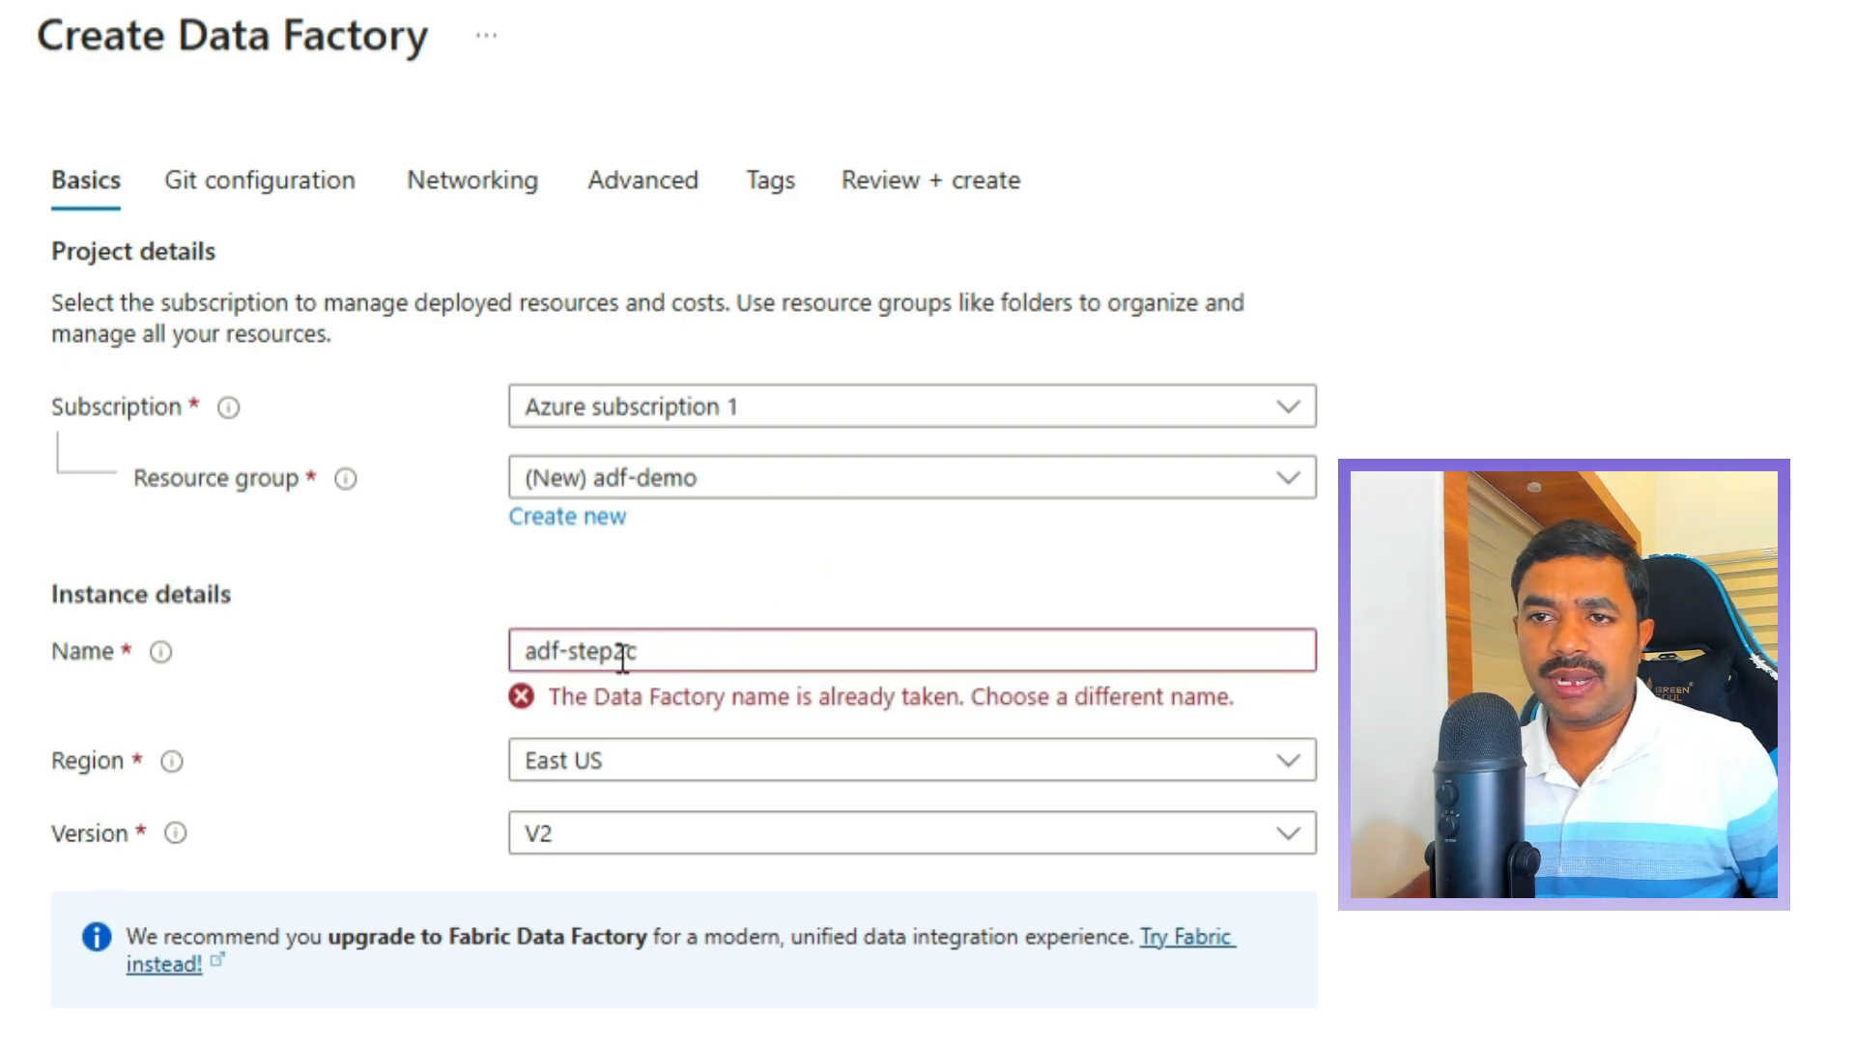
Extend the data factory's name to adf-step2c-456789 to make it unique.
click(659, 657)
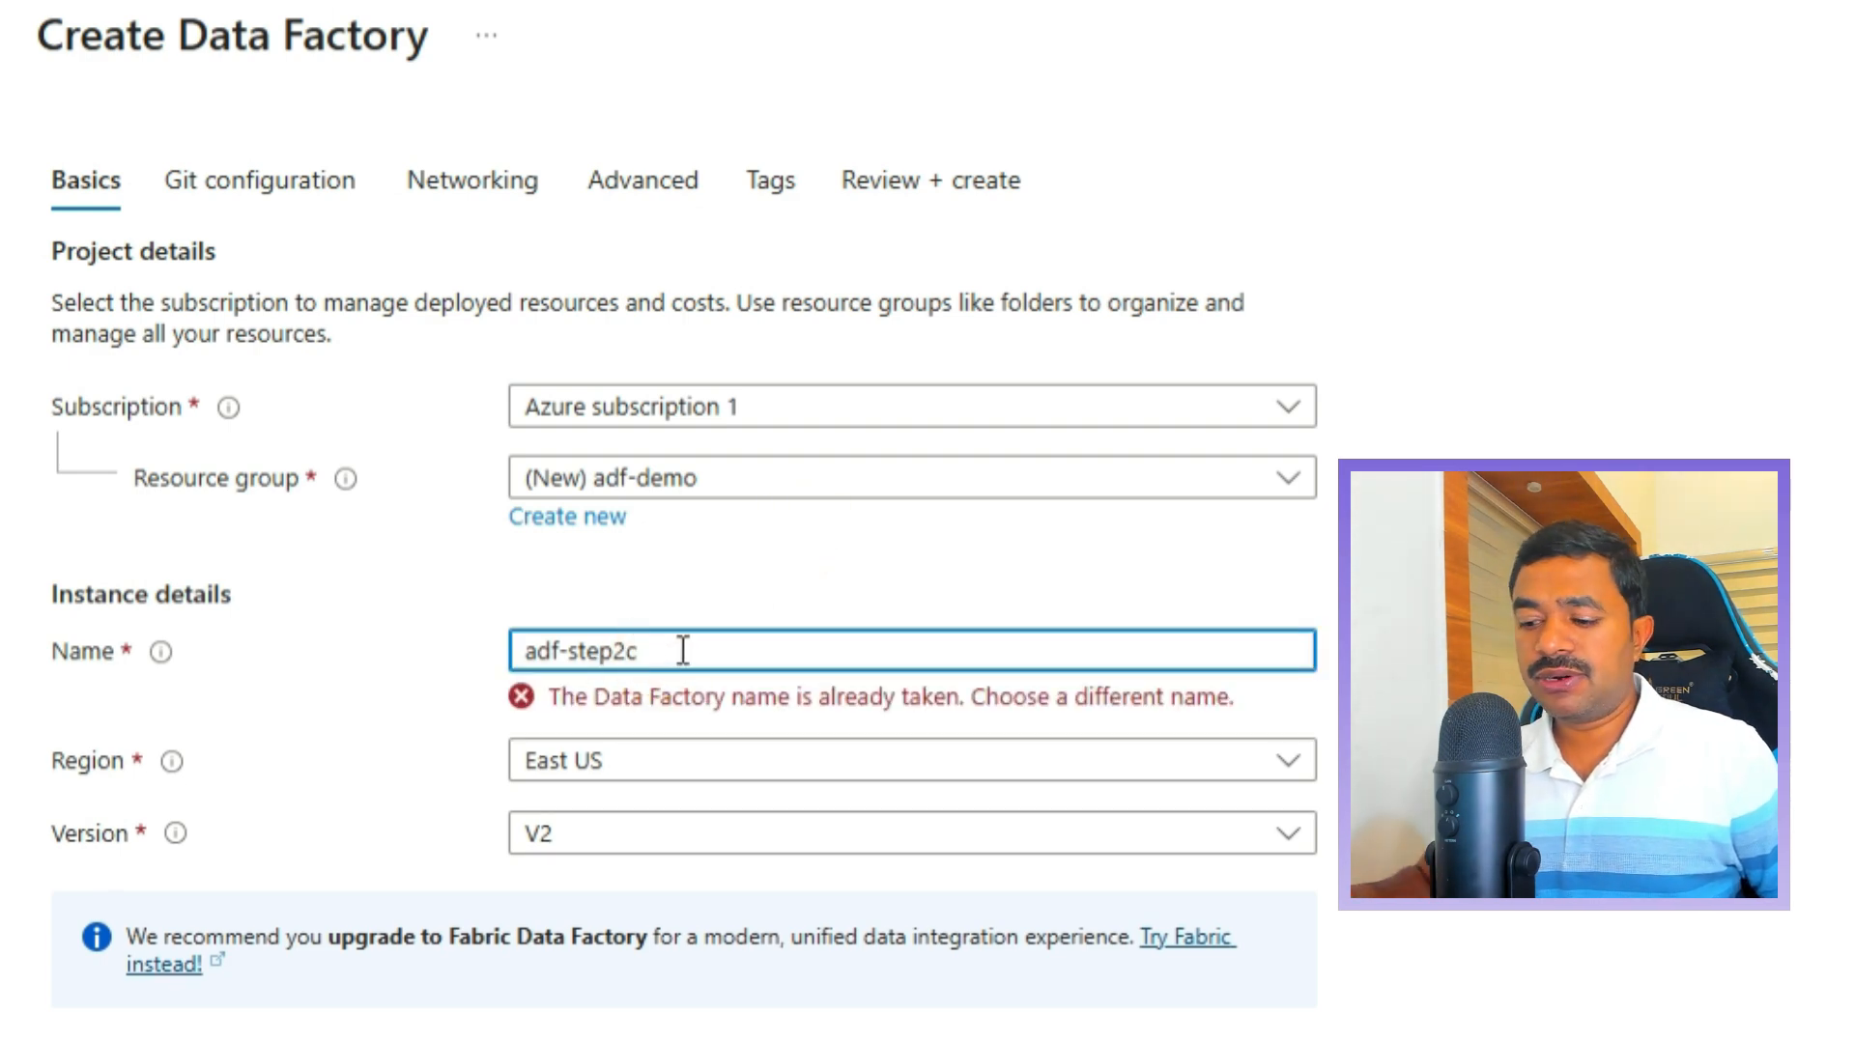
text(-)
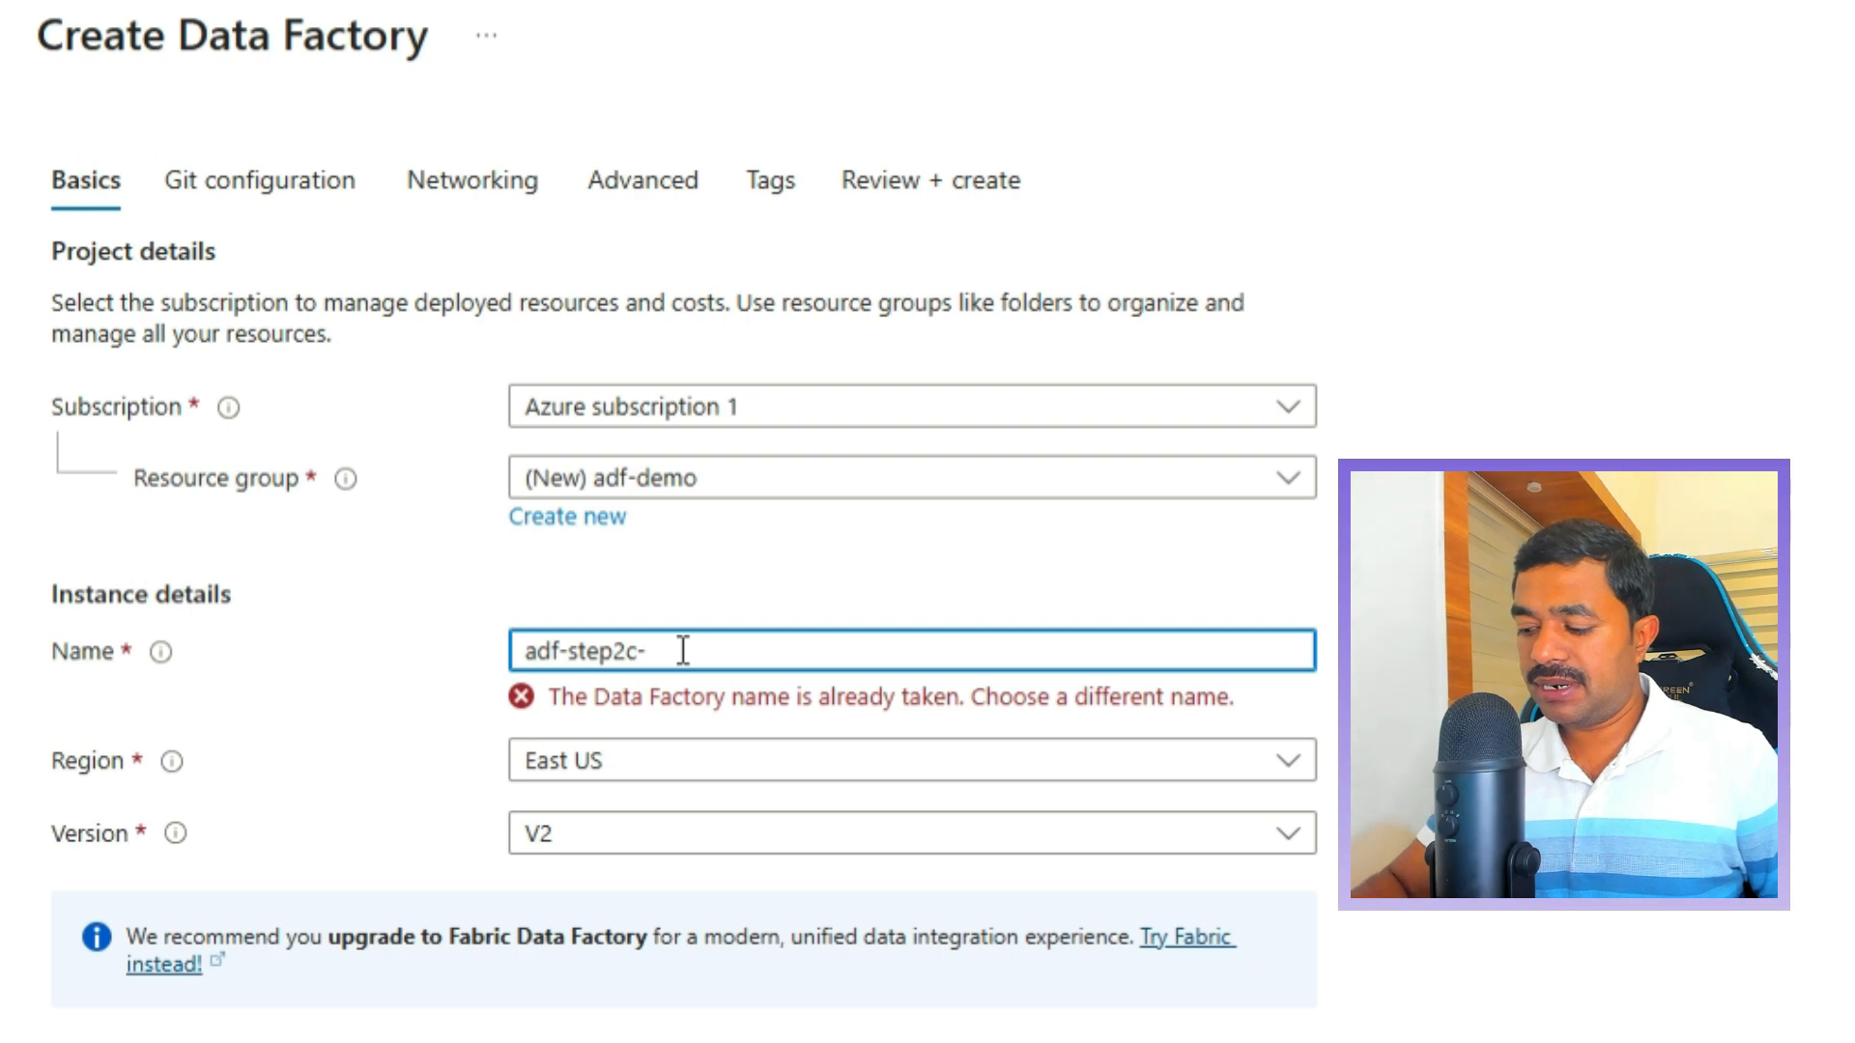
text(456789)
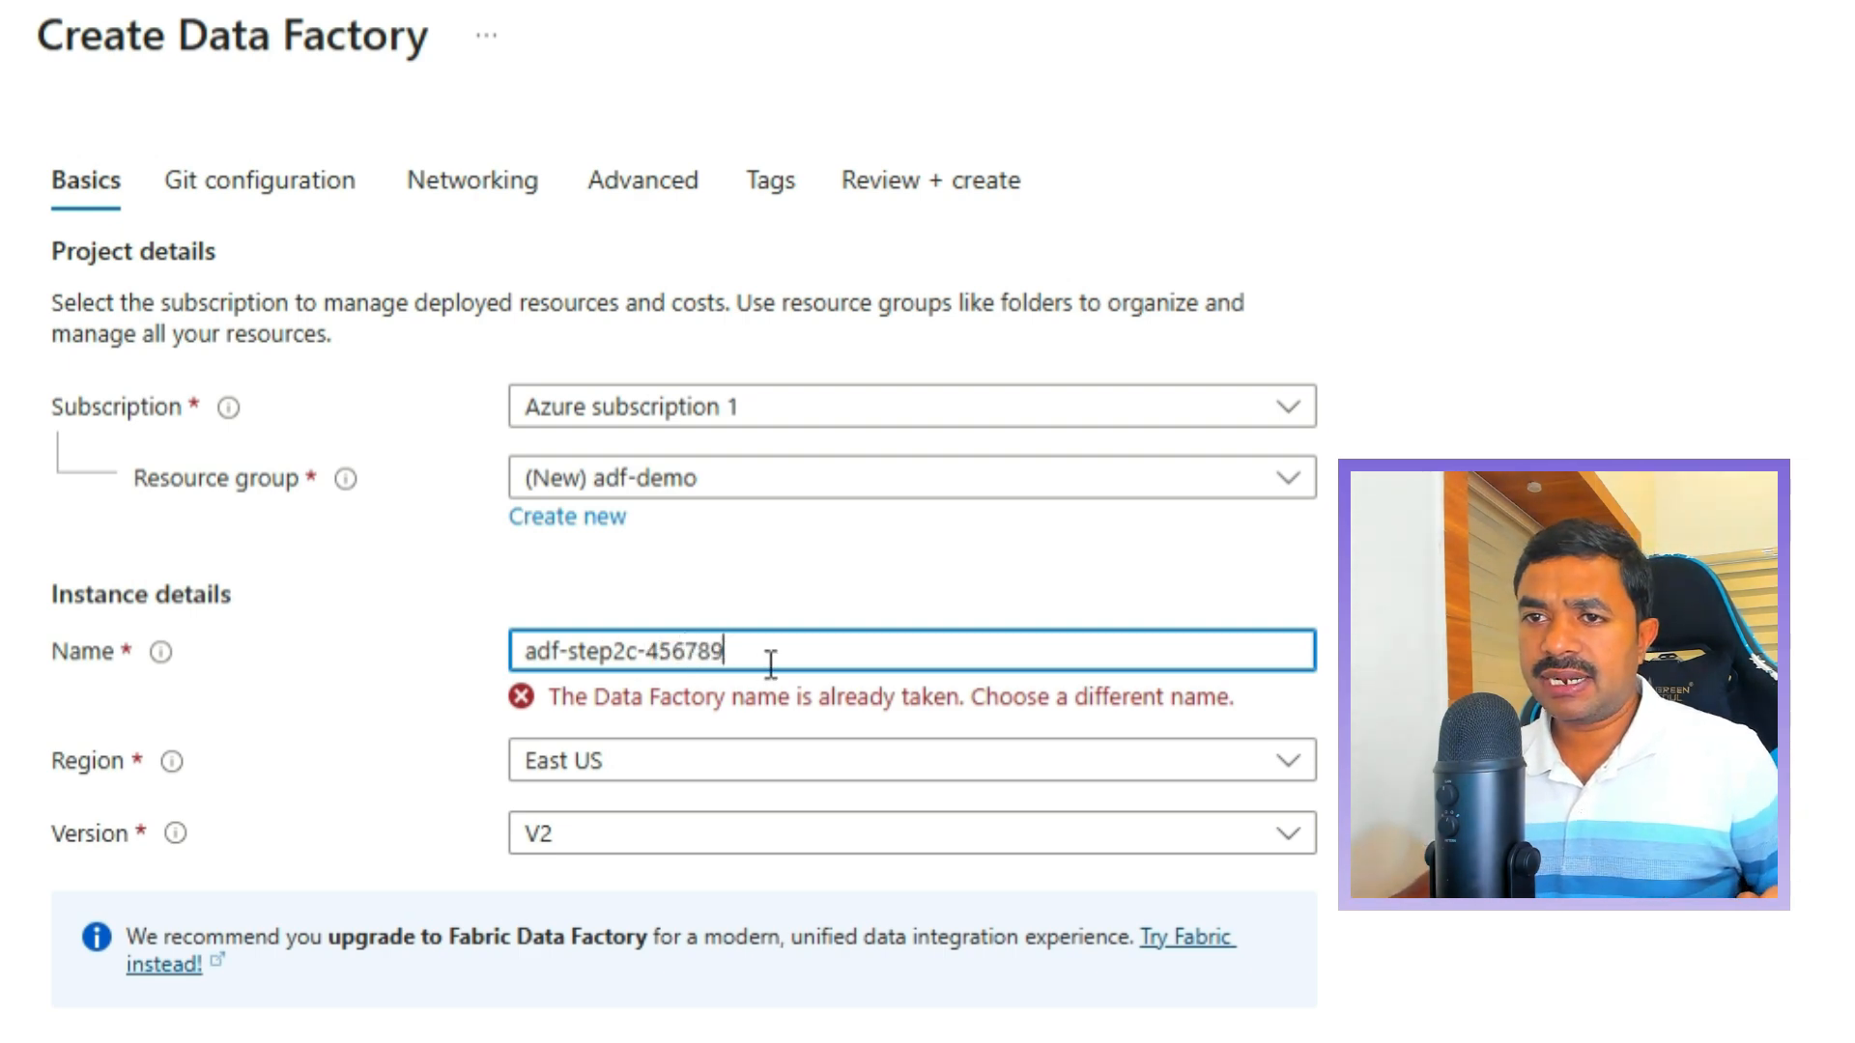
click(808, 591)
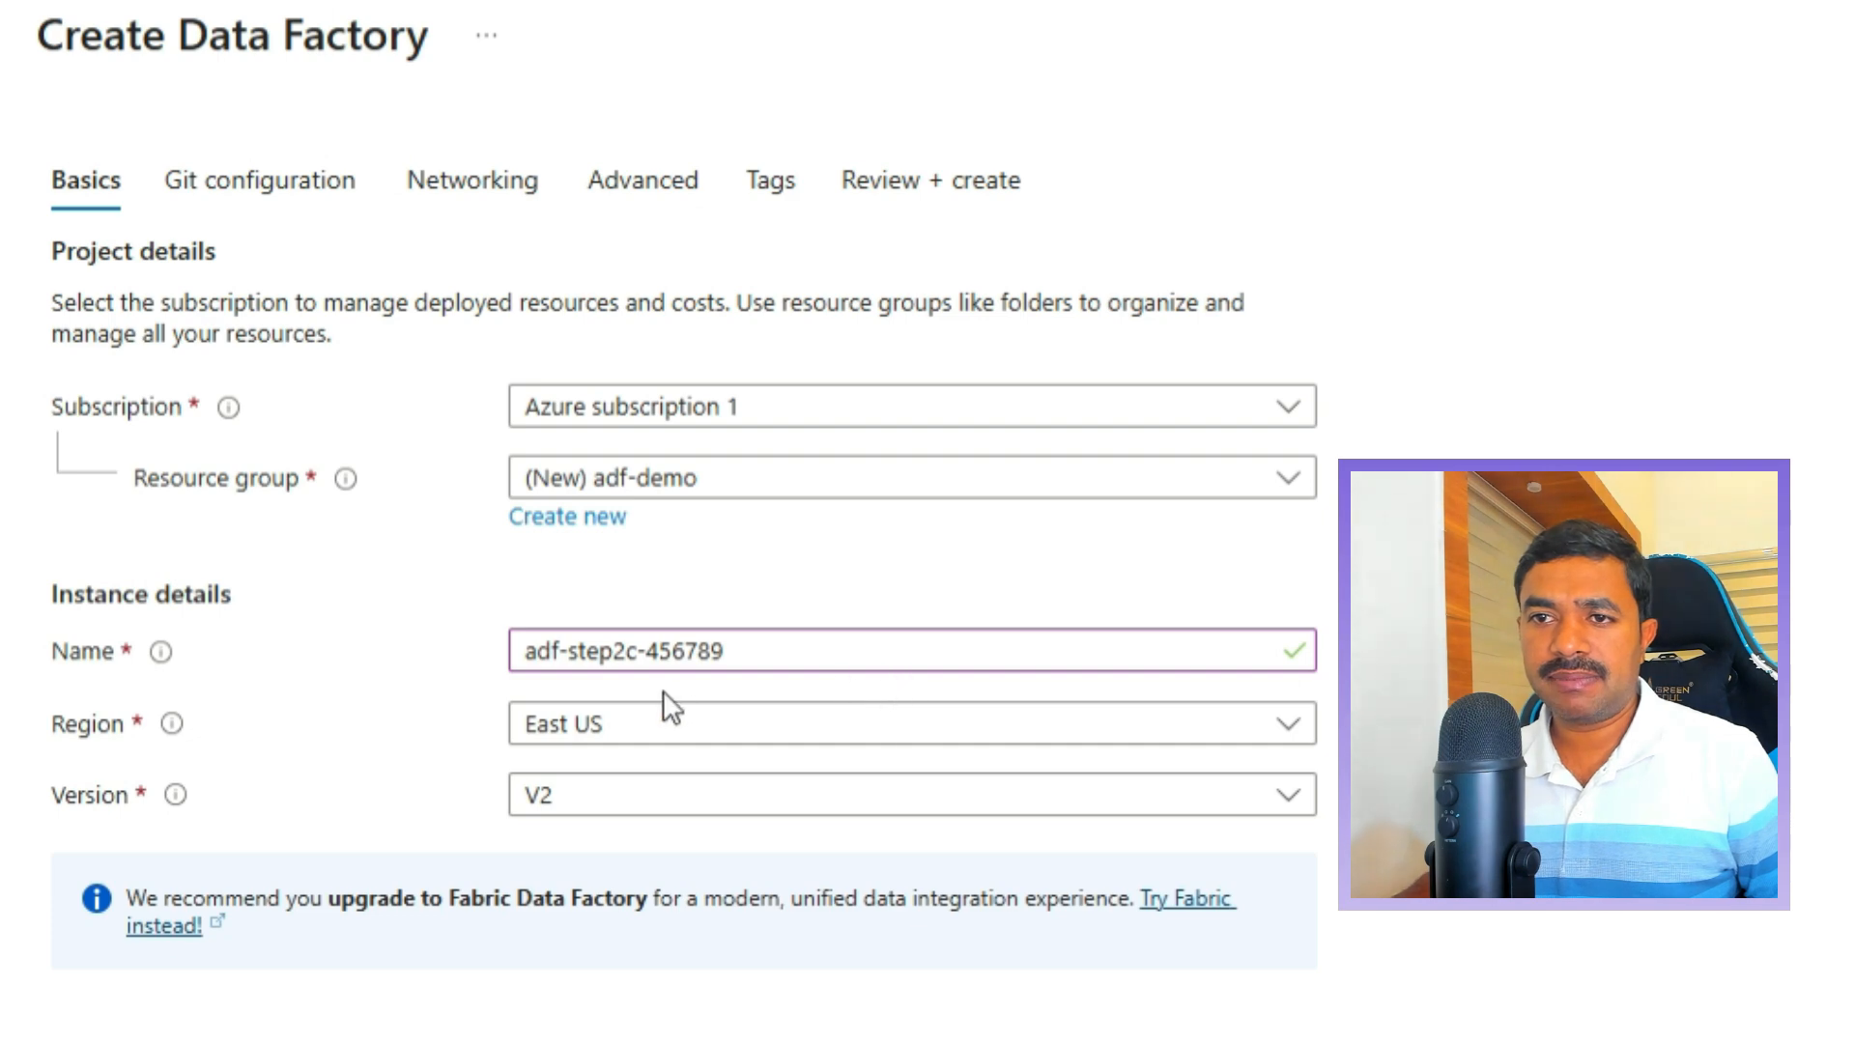
Set the data factory's region to East US 2 and its version to V2.
click(663, 738)
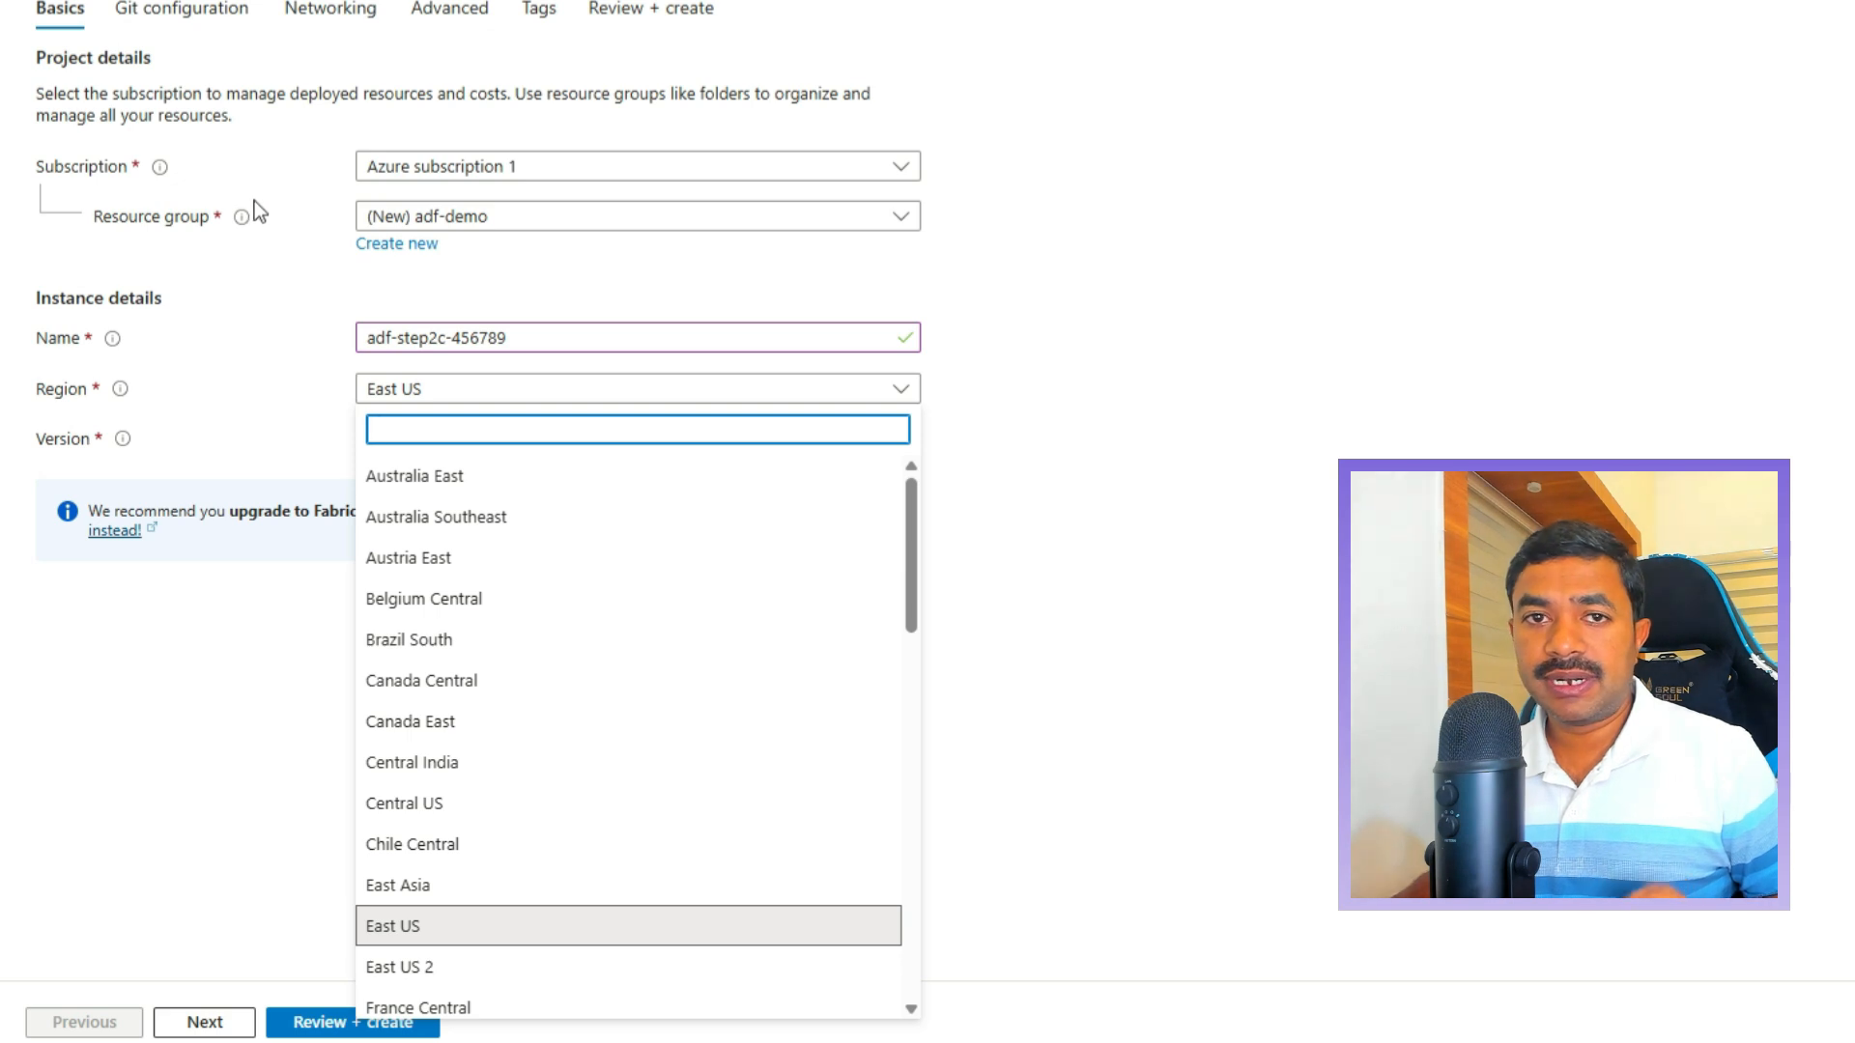
mouse_move(255, 218)
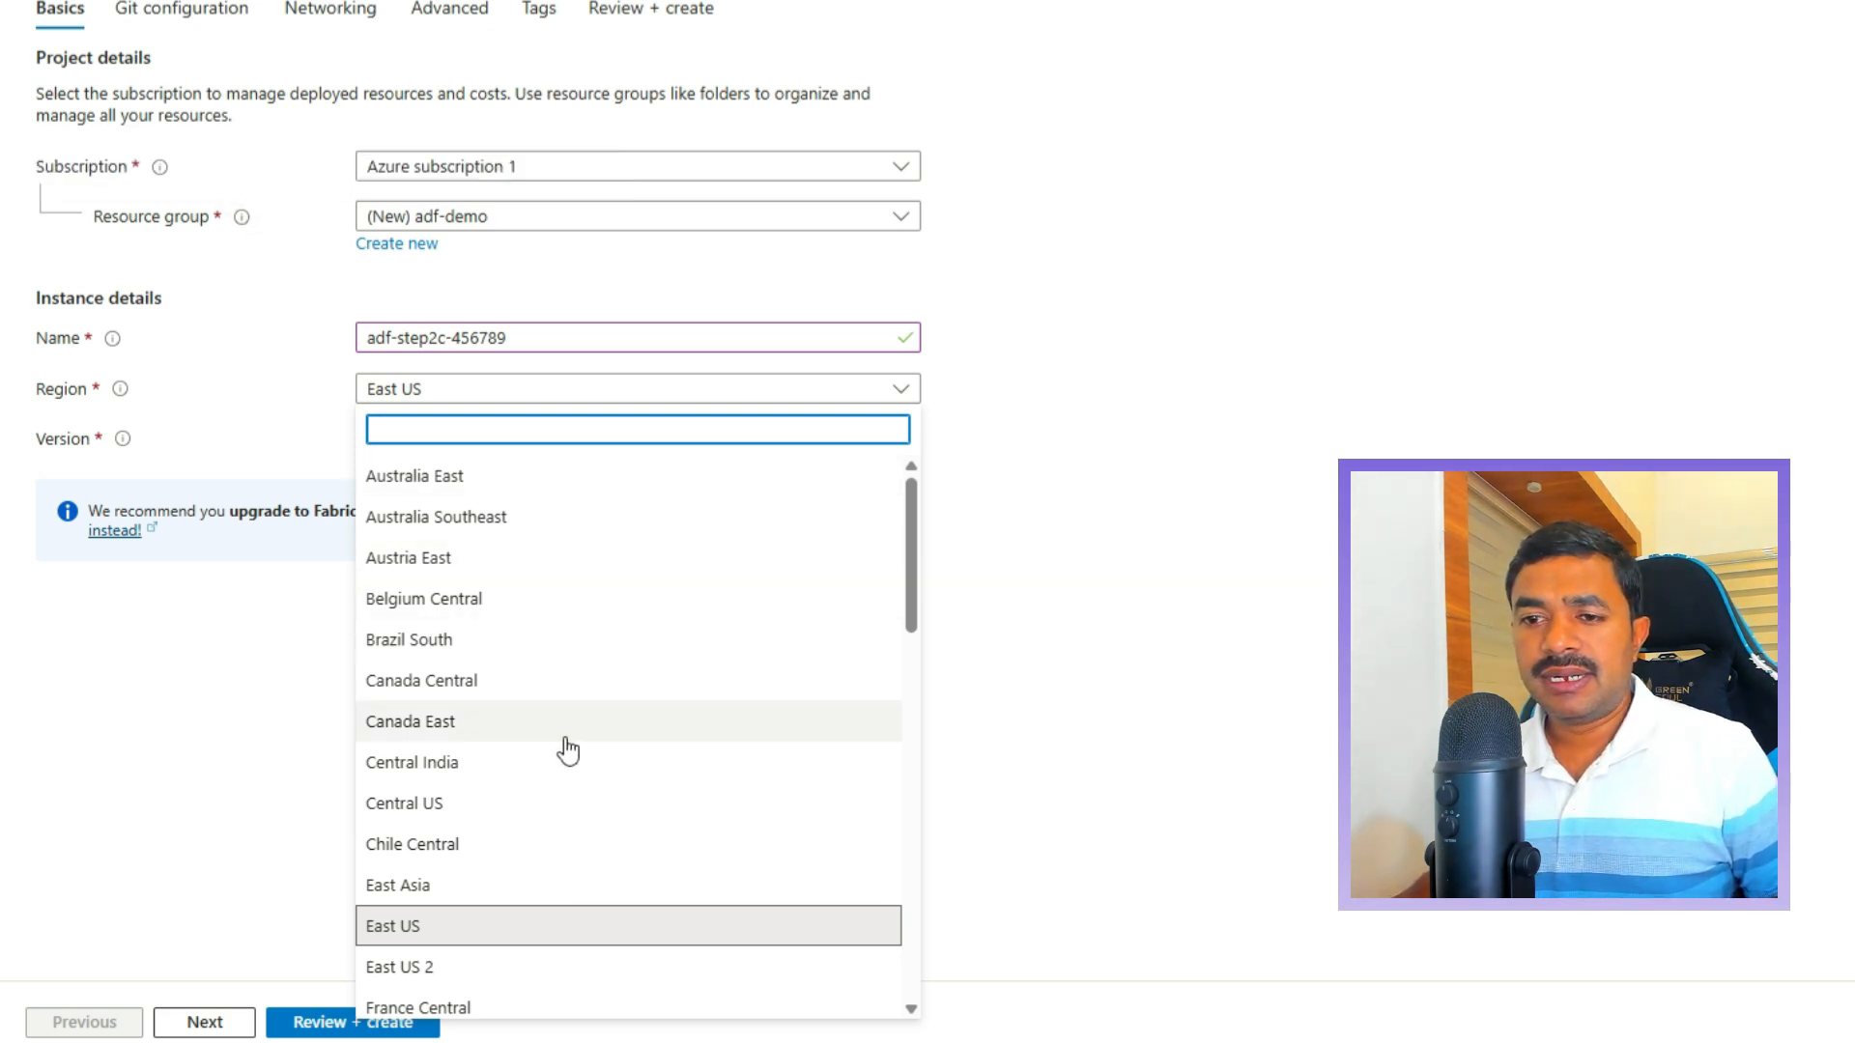
scroll(498, 703, down, 10)
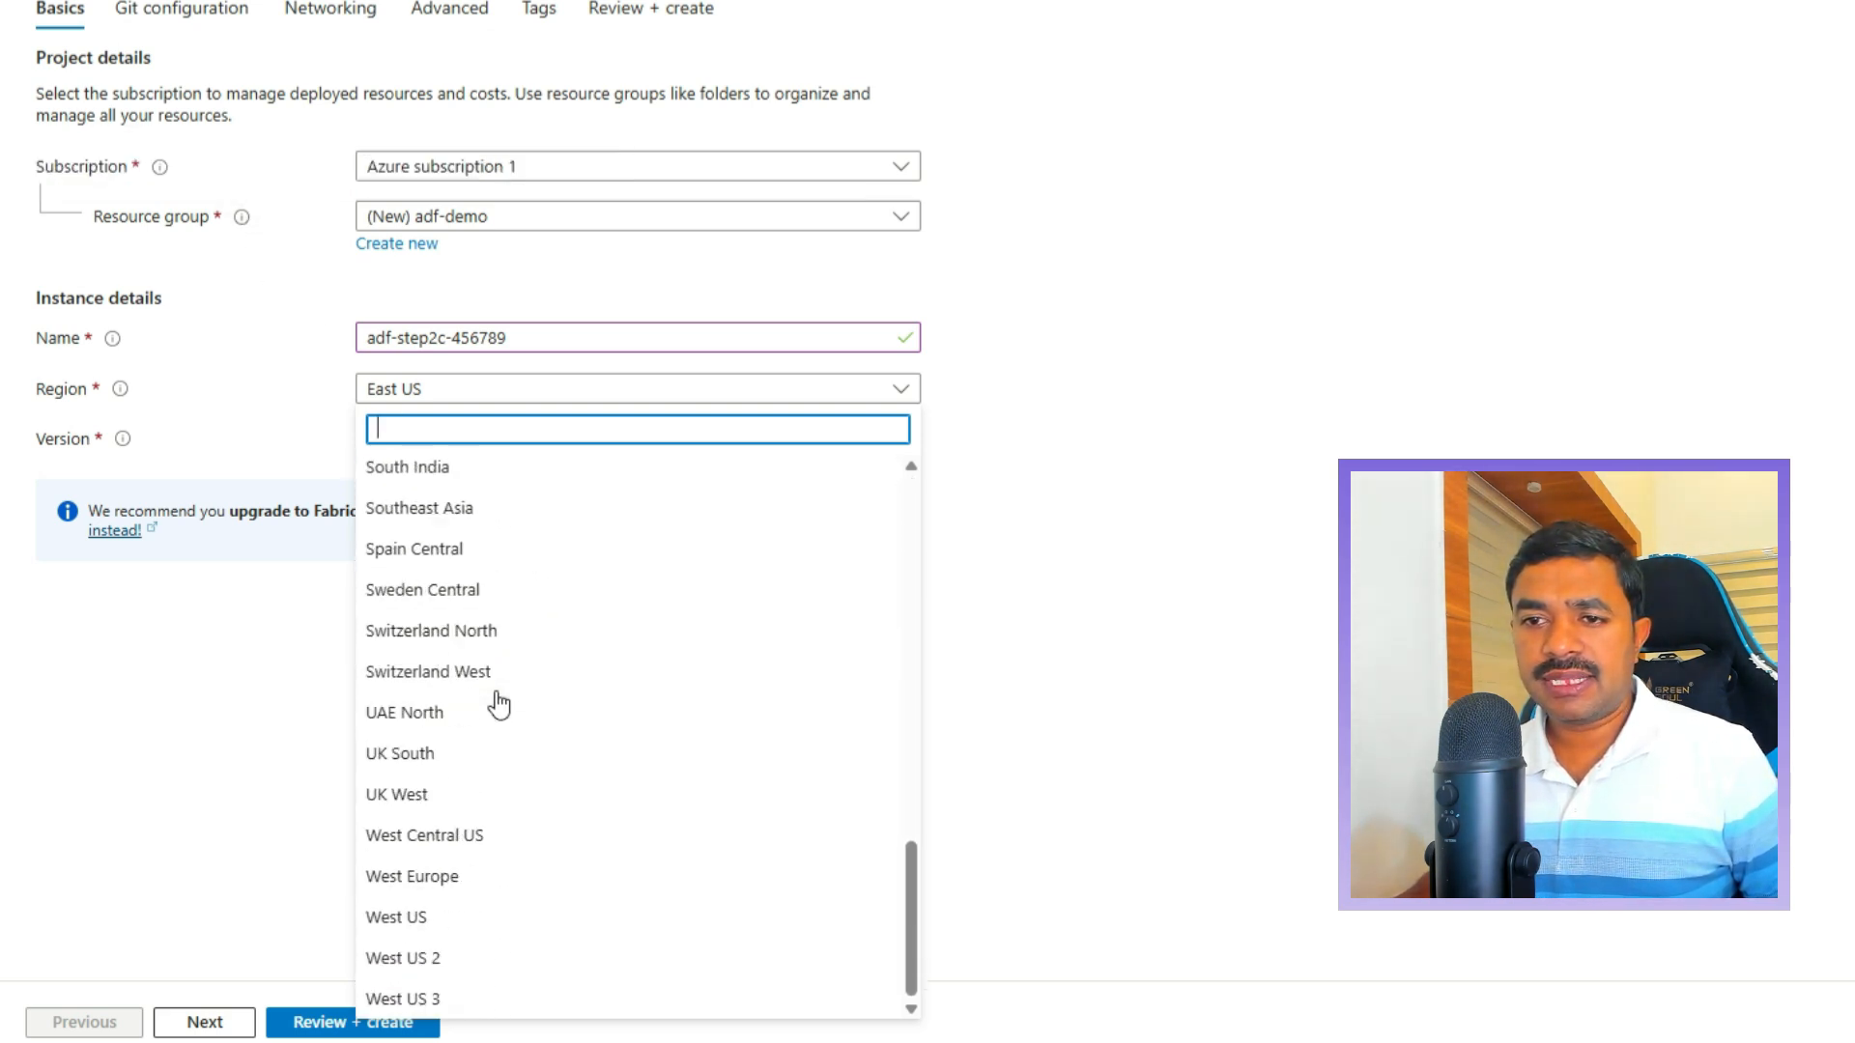
scroll(541, 708, up, 9)
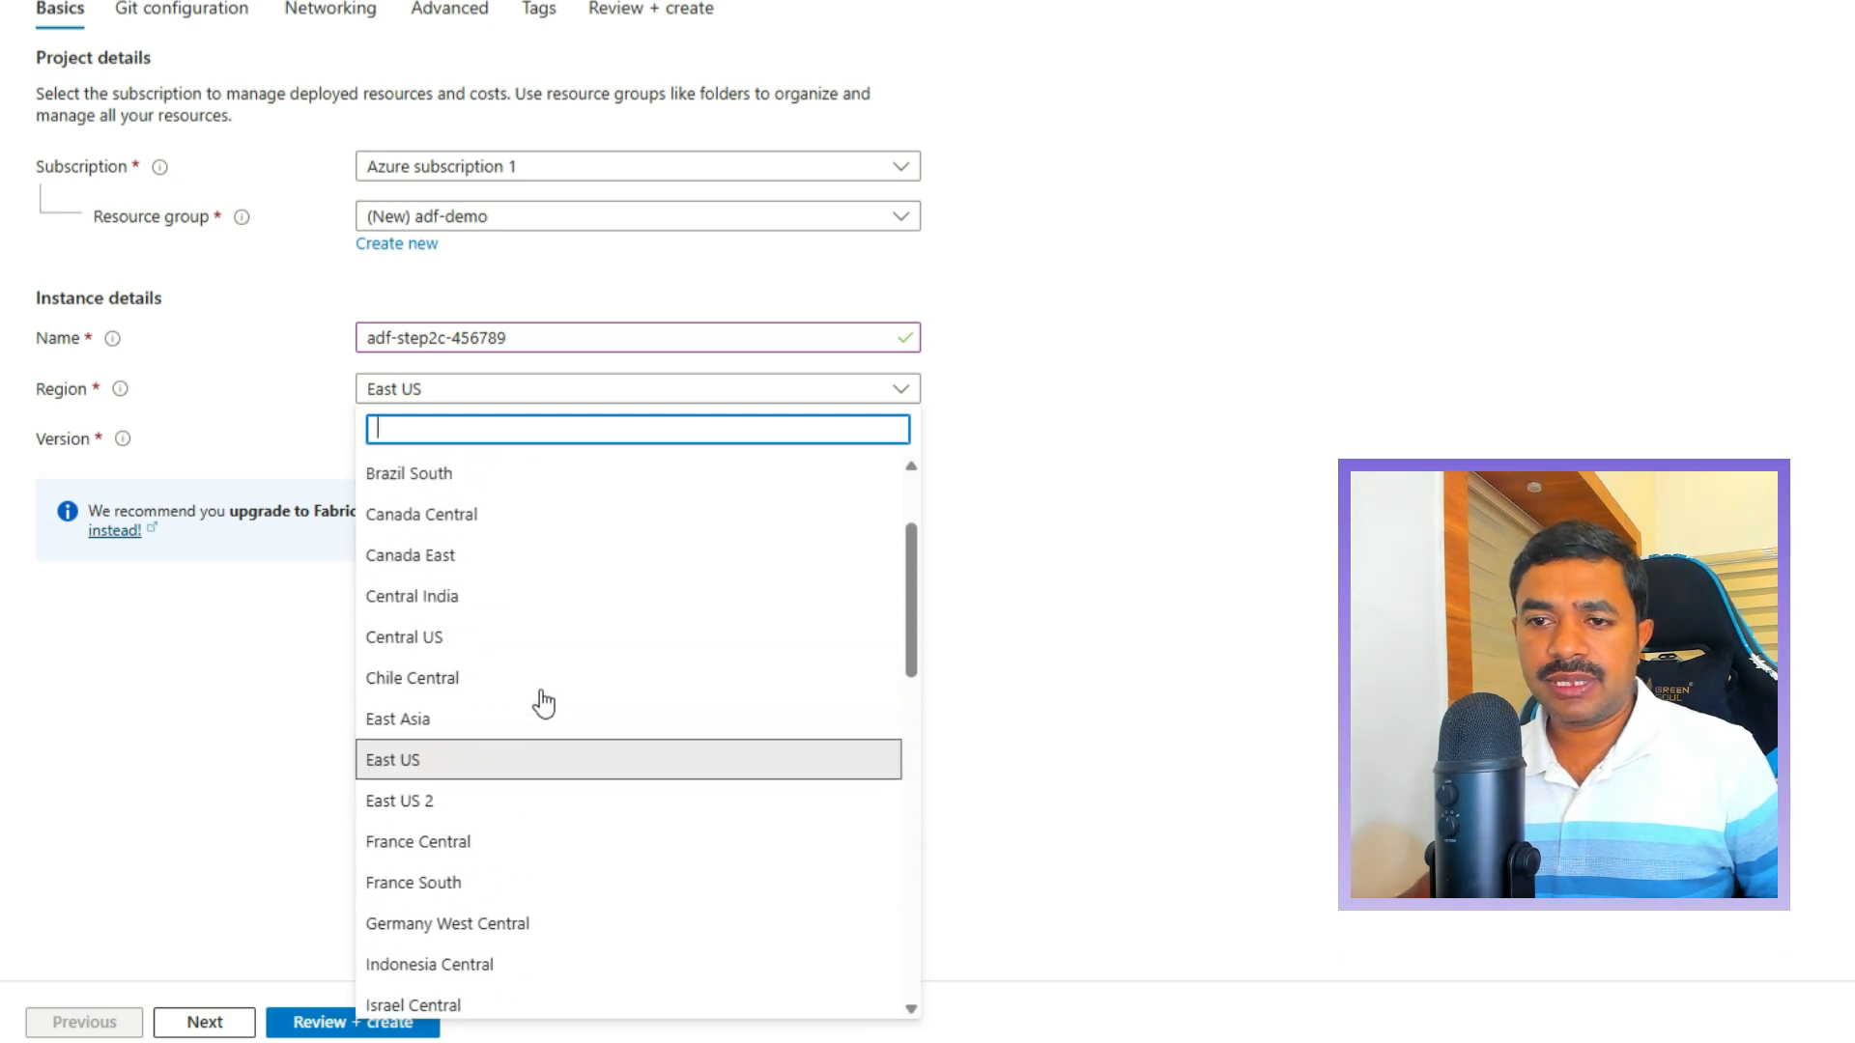
click(405, 801)
click(523, 448)
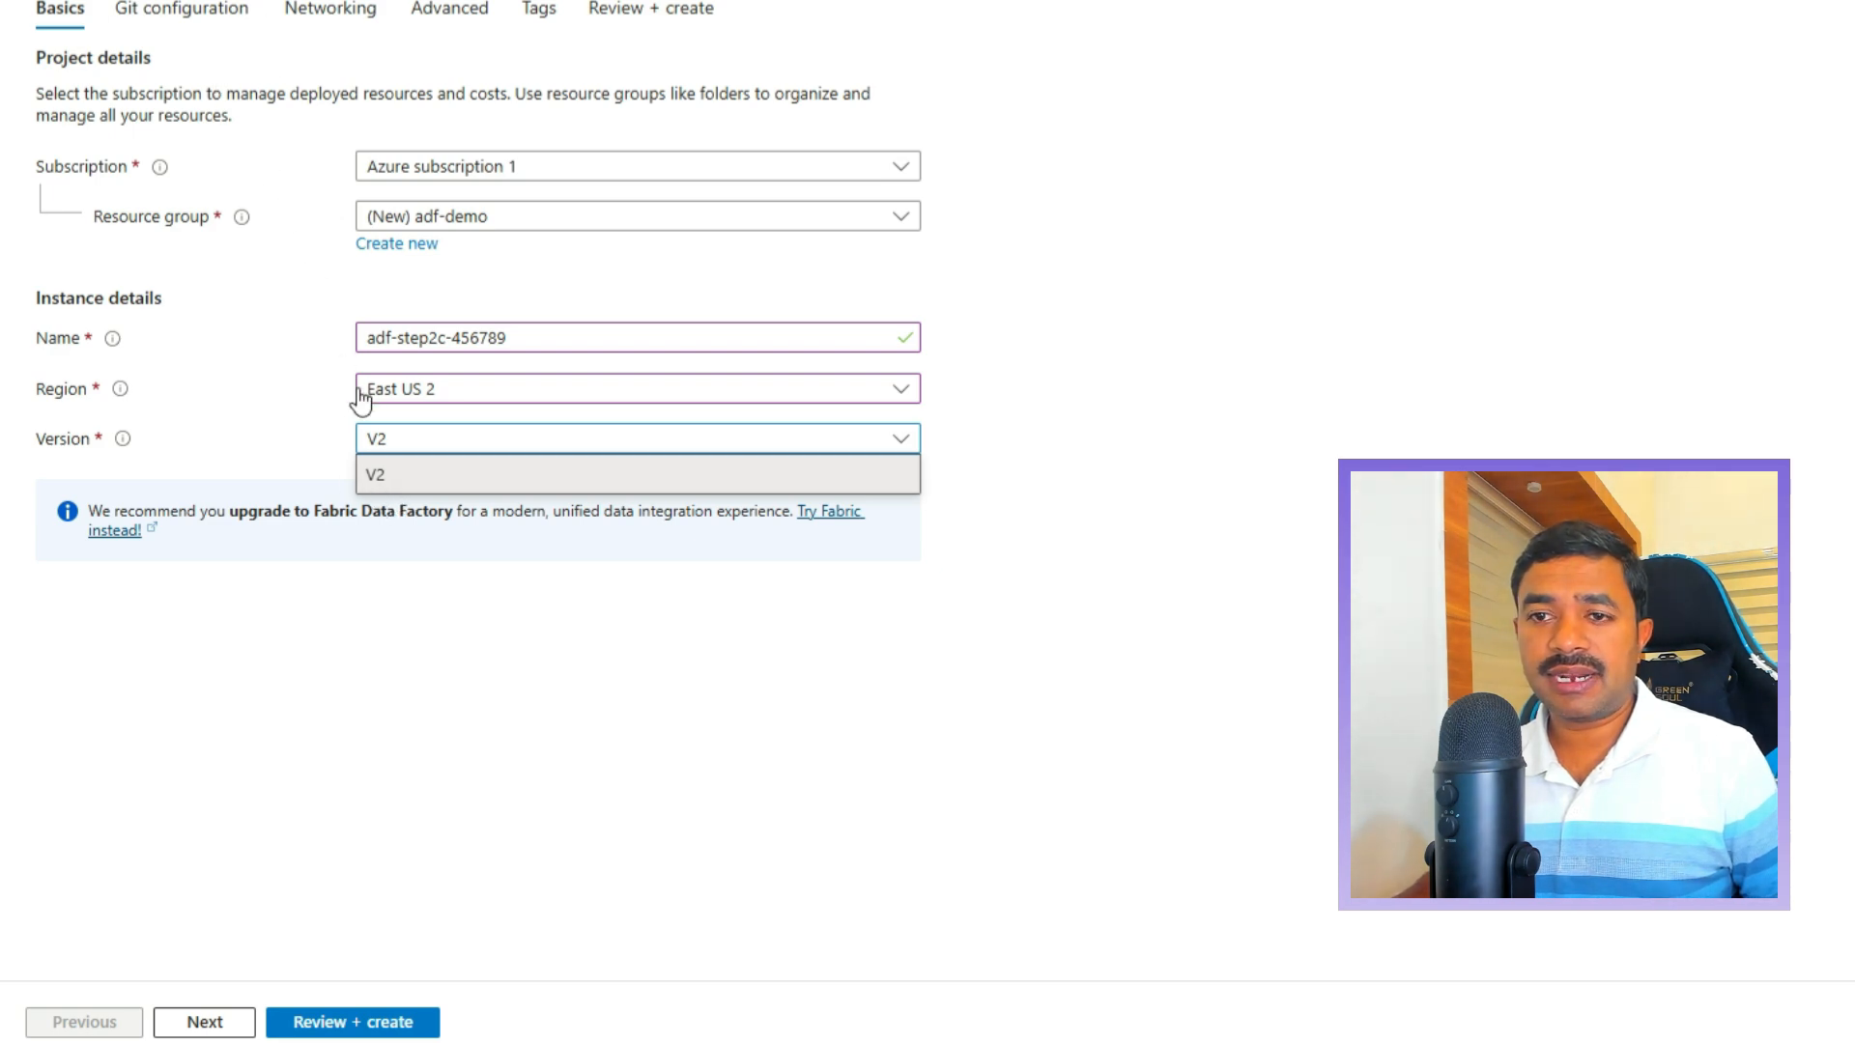
click(382, 475)
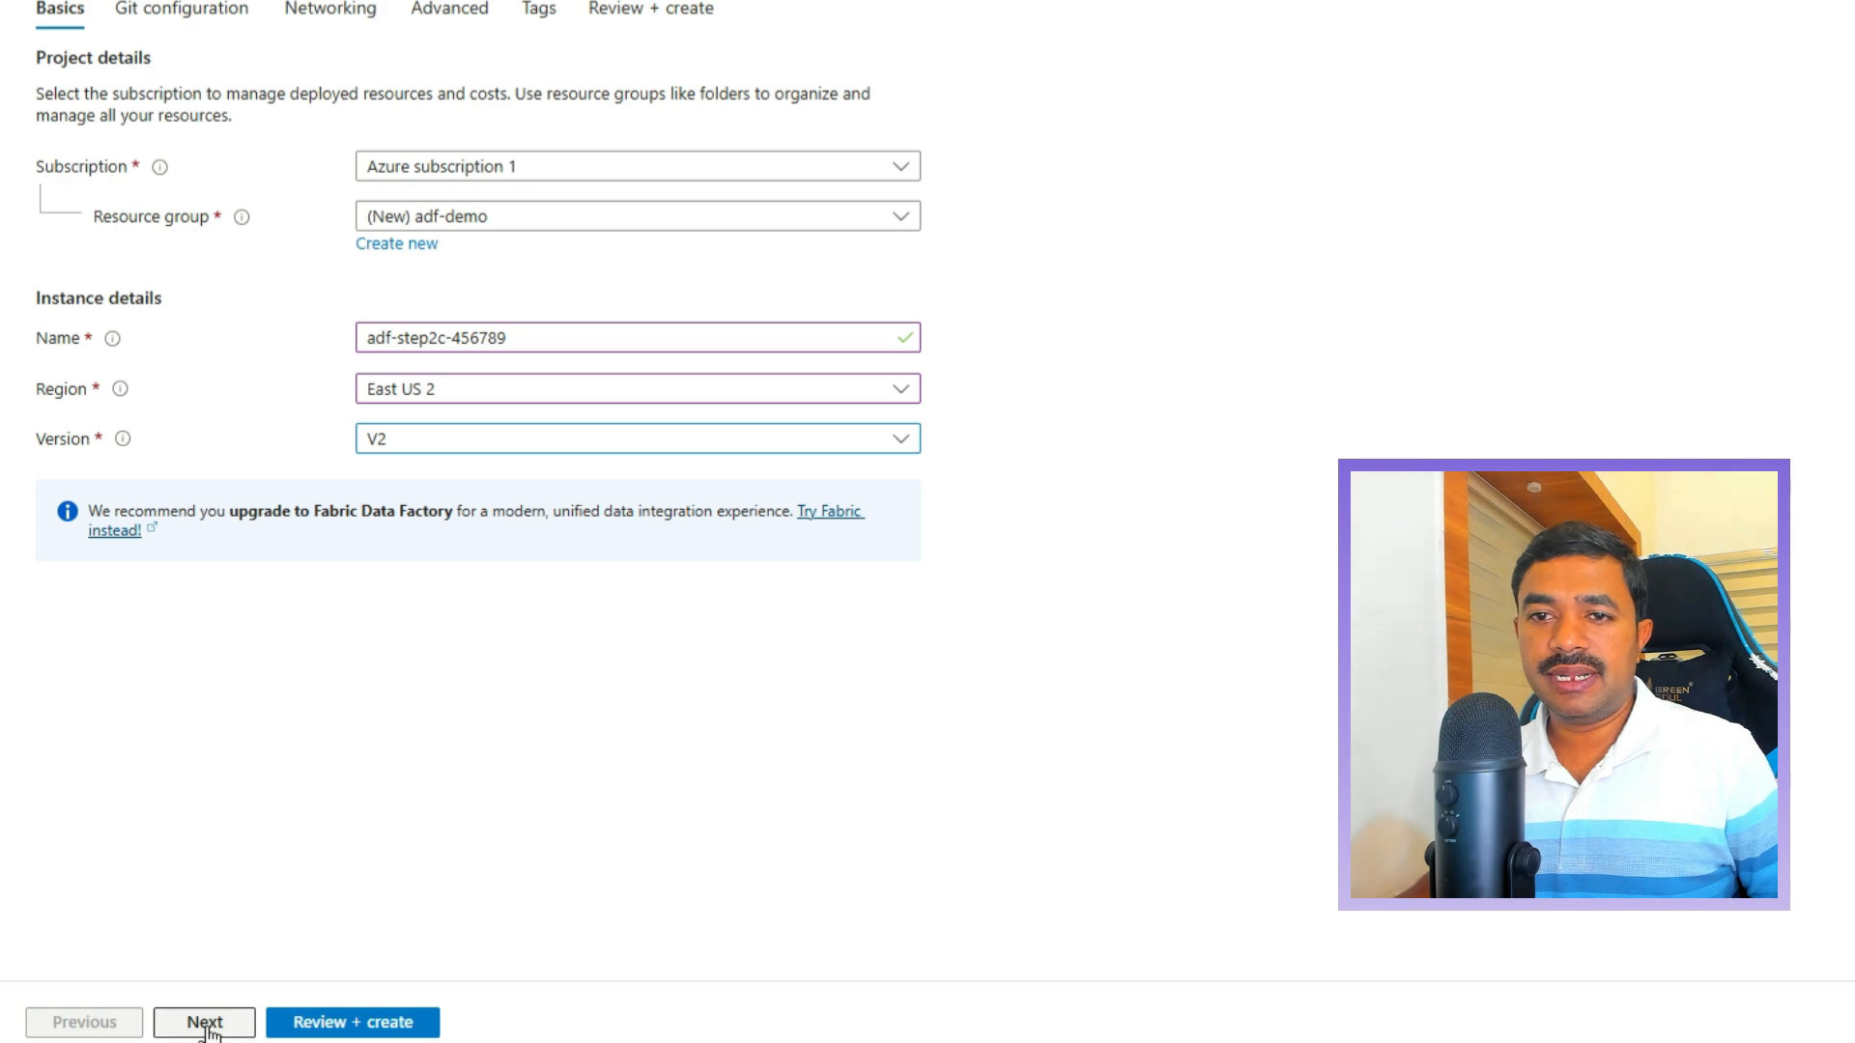
Proceed to the Git configuration, examine the repository settings, and keep Configure Git later enabled.
click(205, 1024)
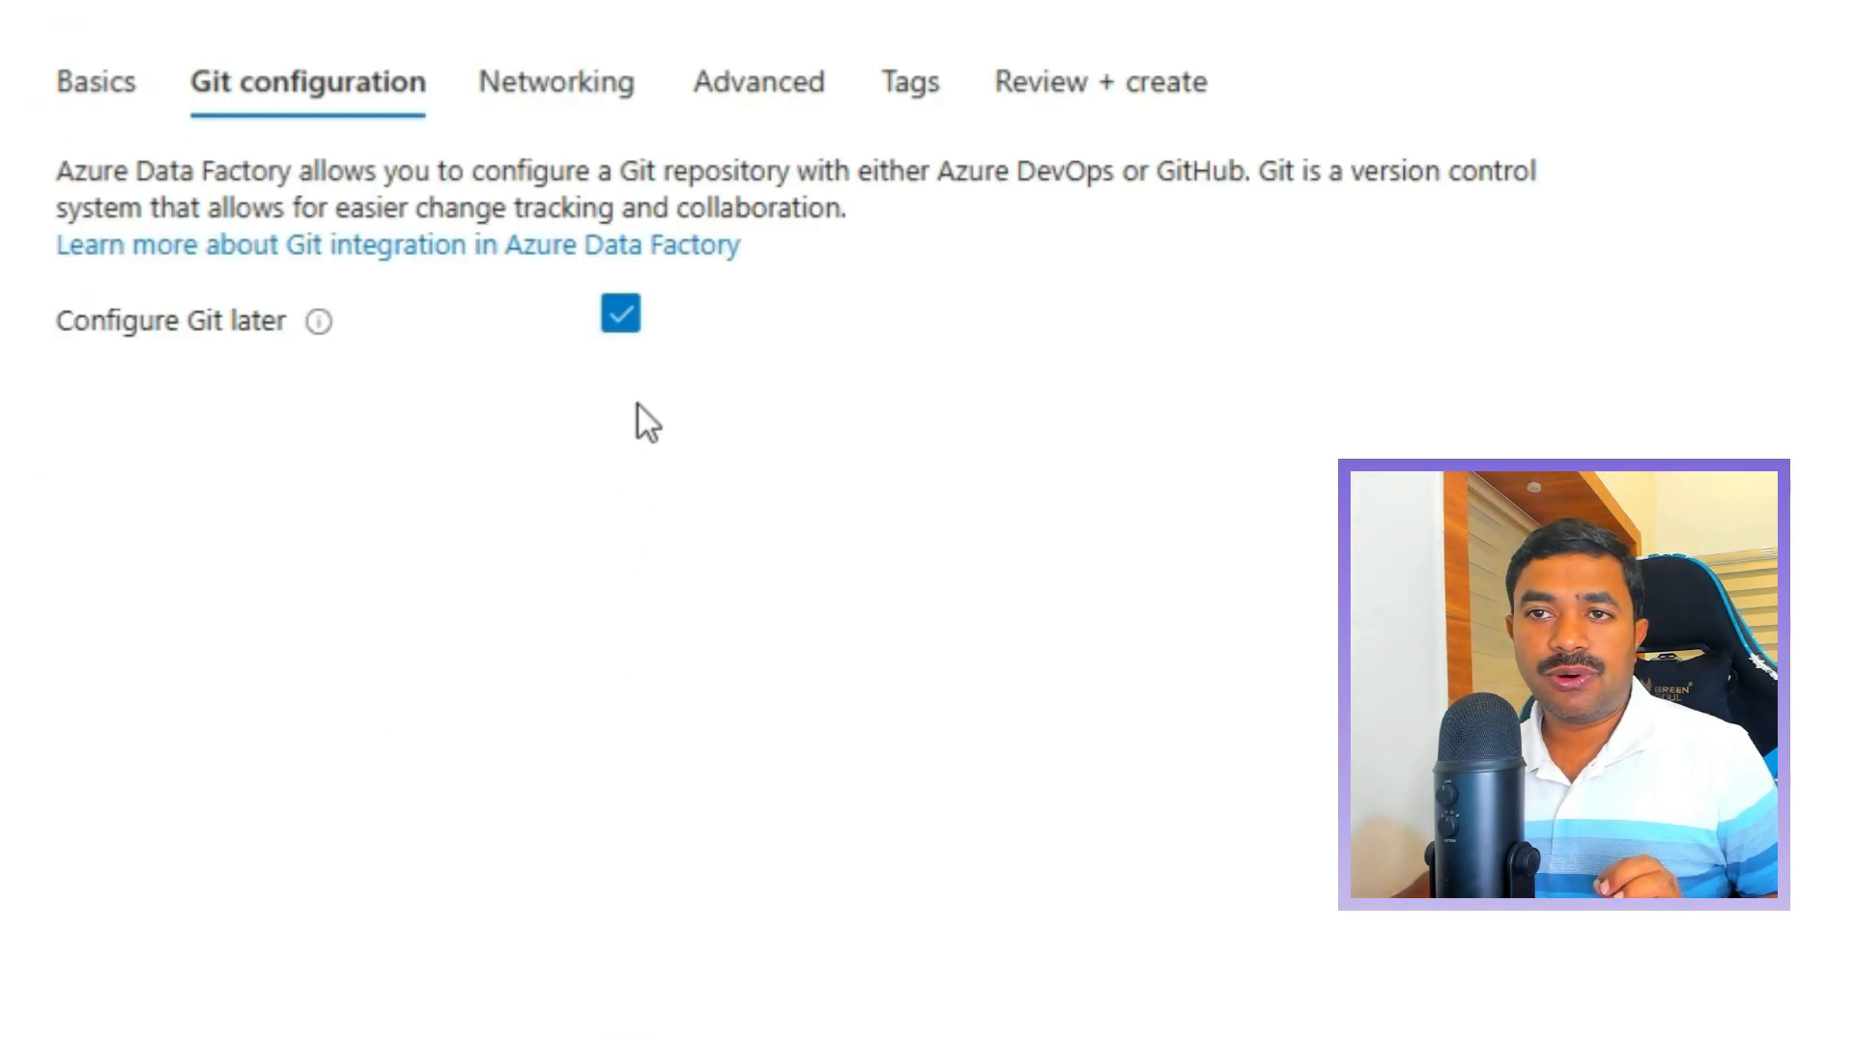
click(621, 312)
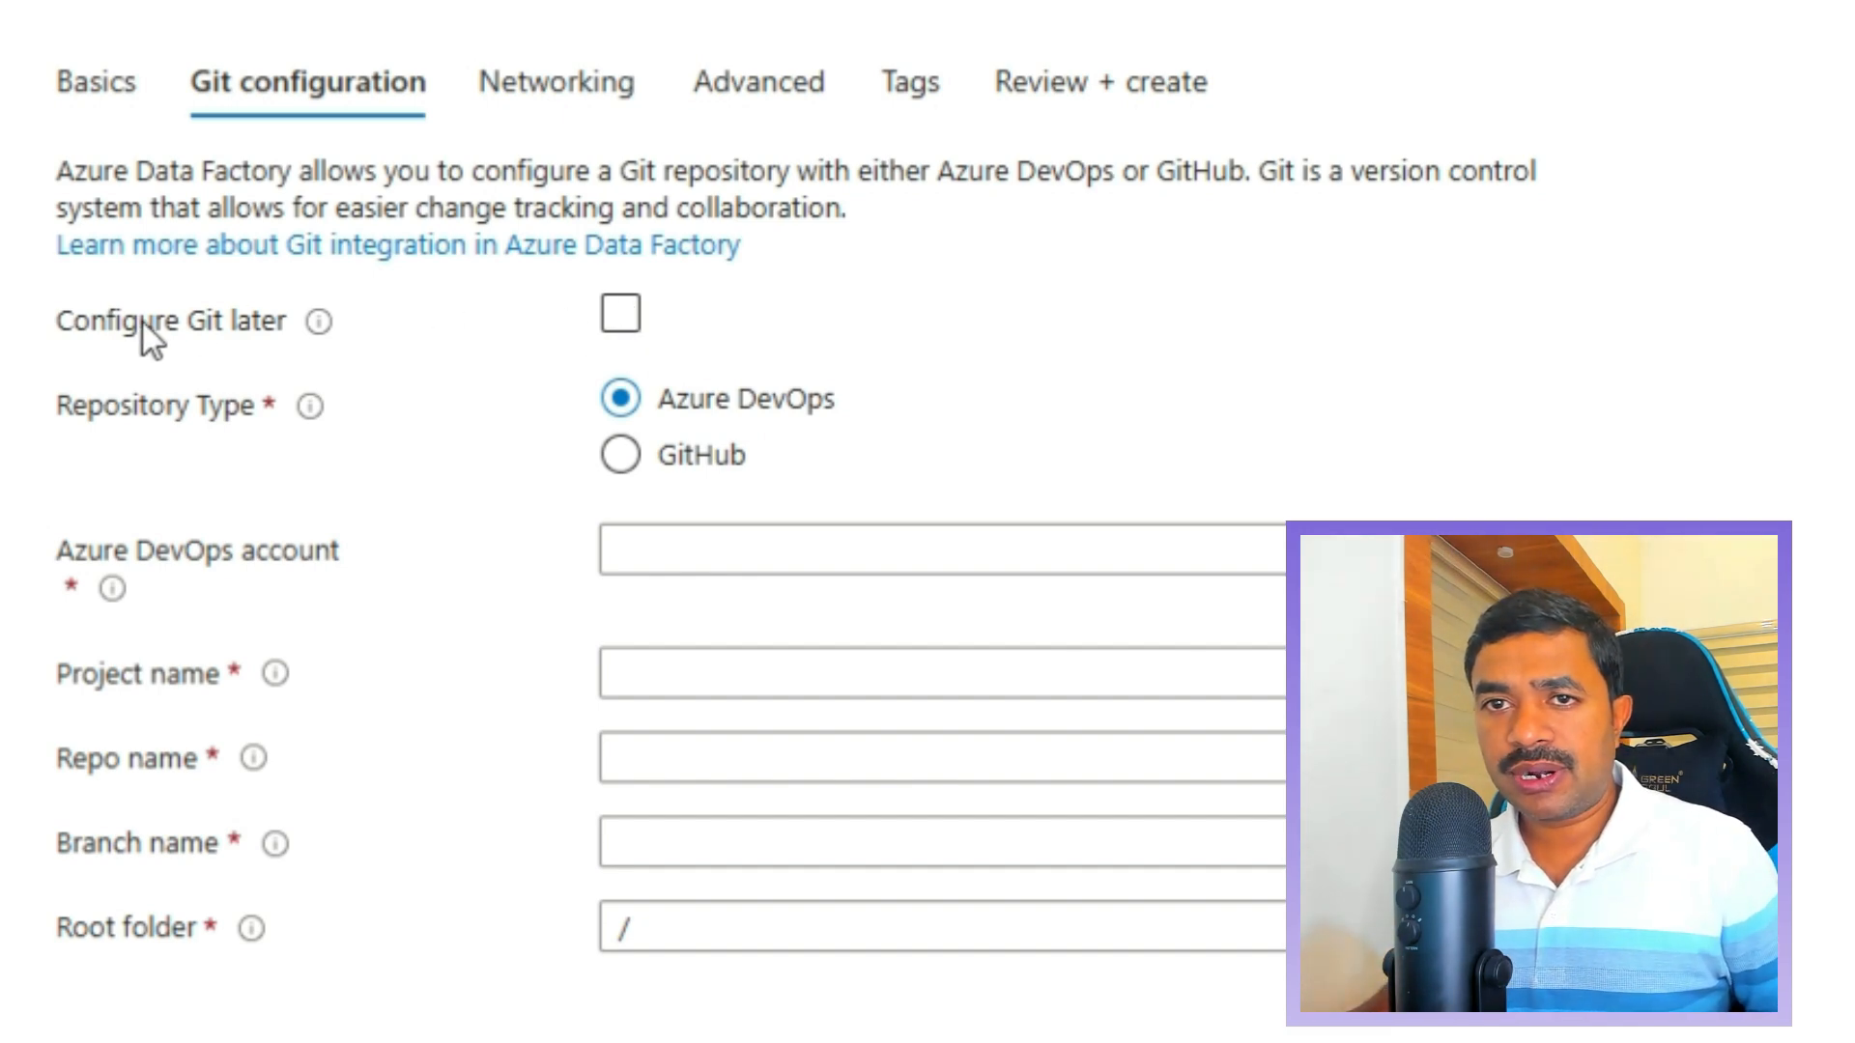
click(630, 321)
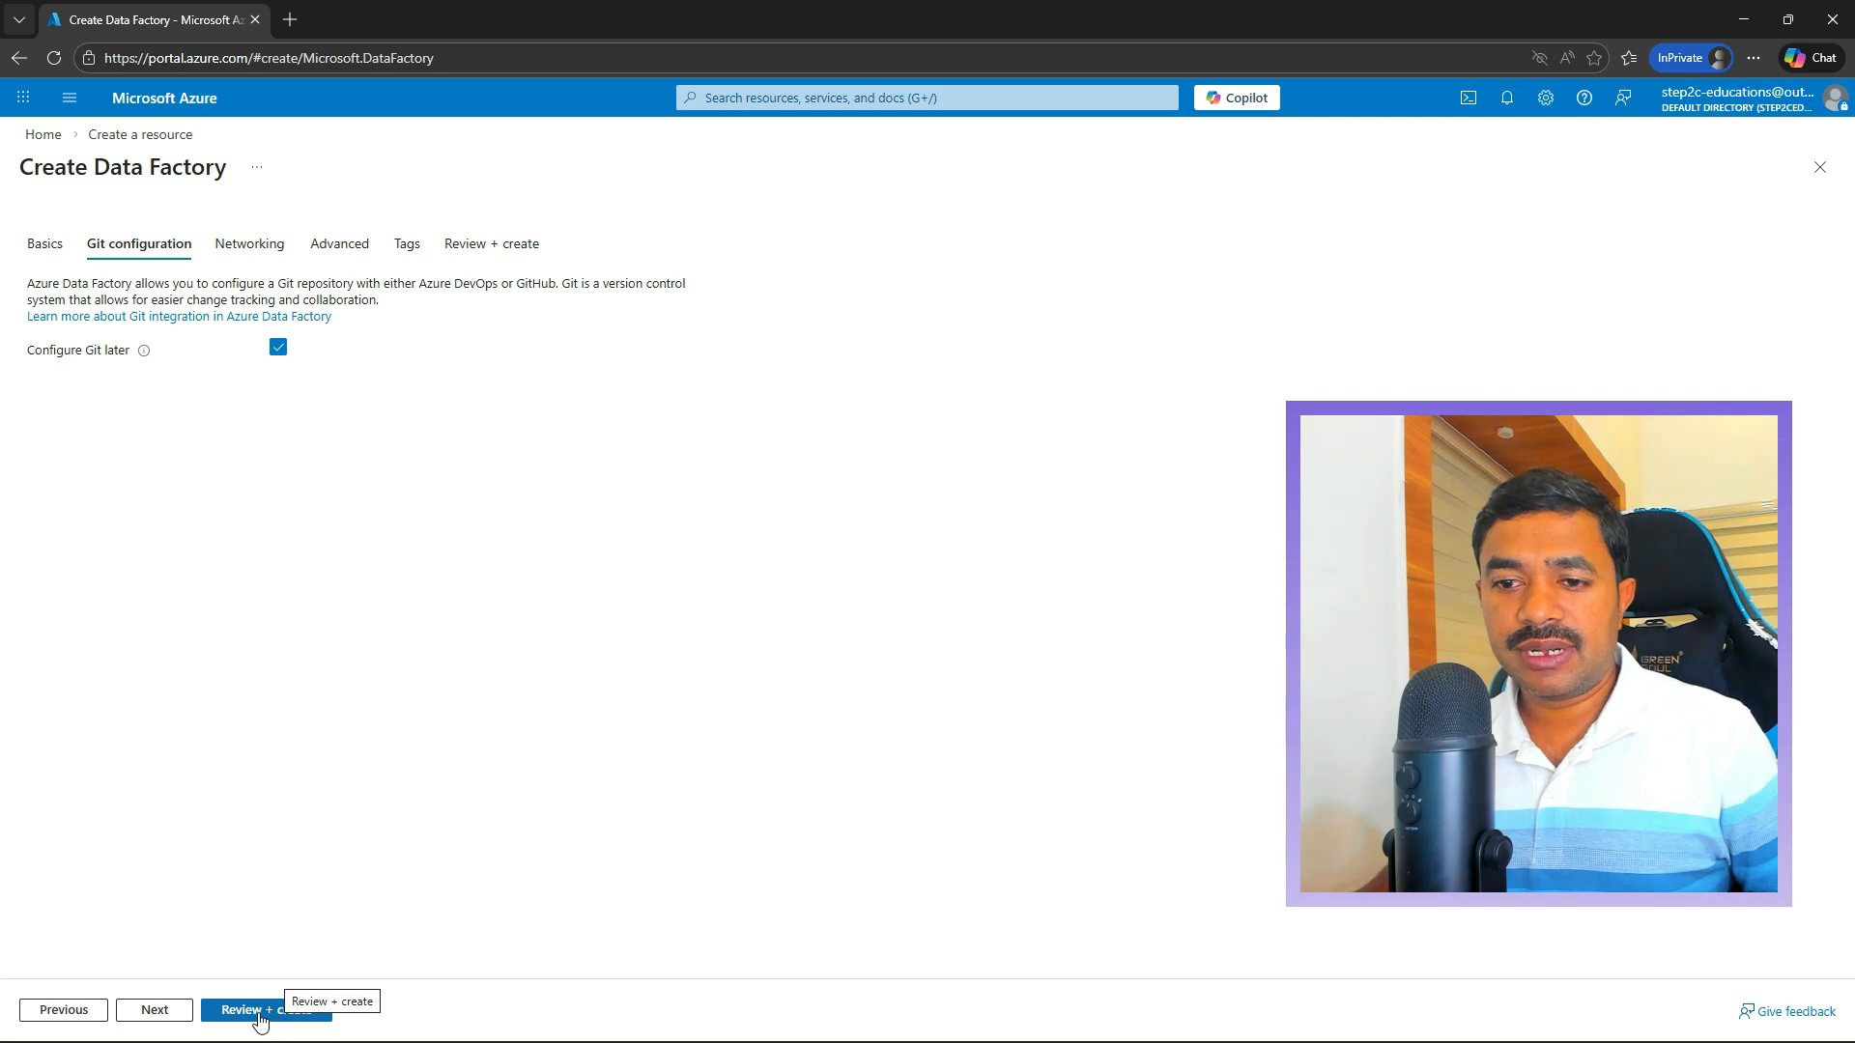
Keep the default networking settings with the public endpoint and examine the customer-managed key encryption options.
click(172, 1013)
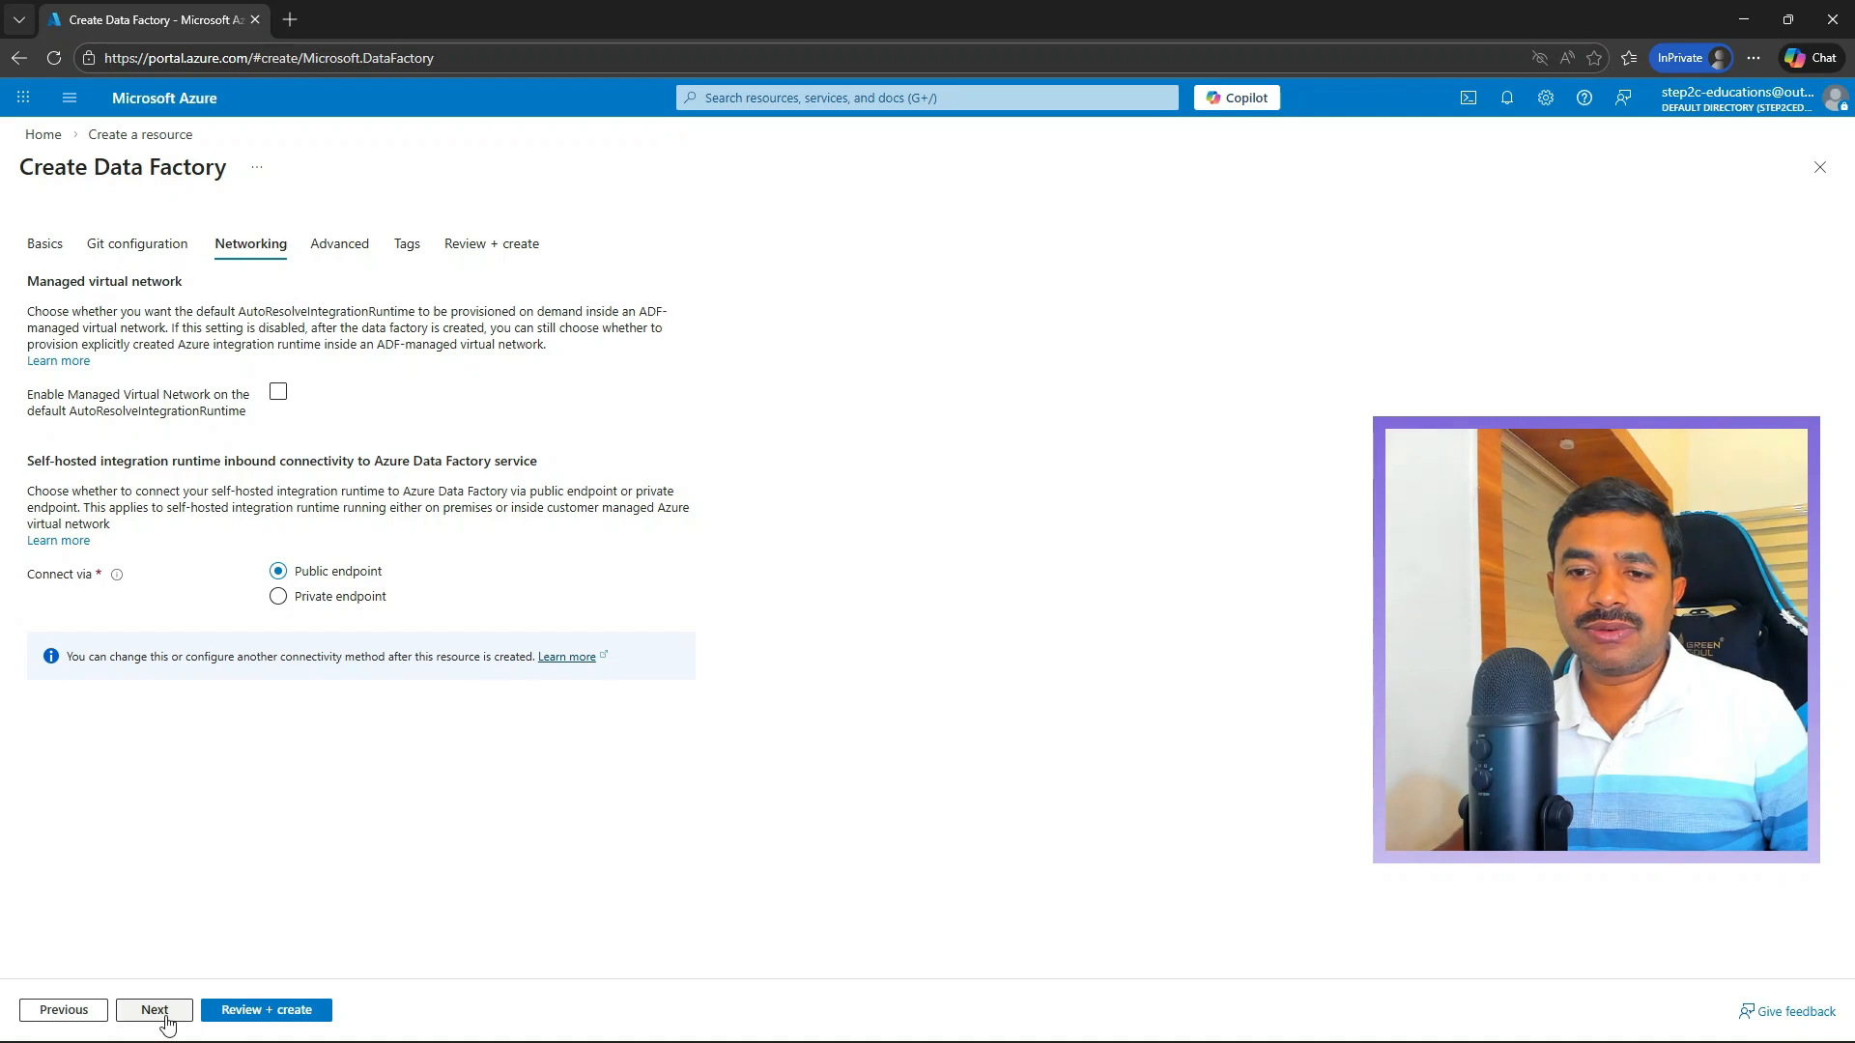
click(163, 1014)
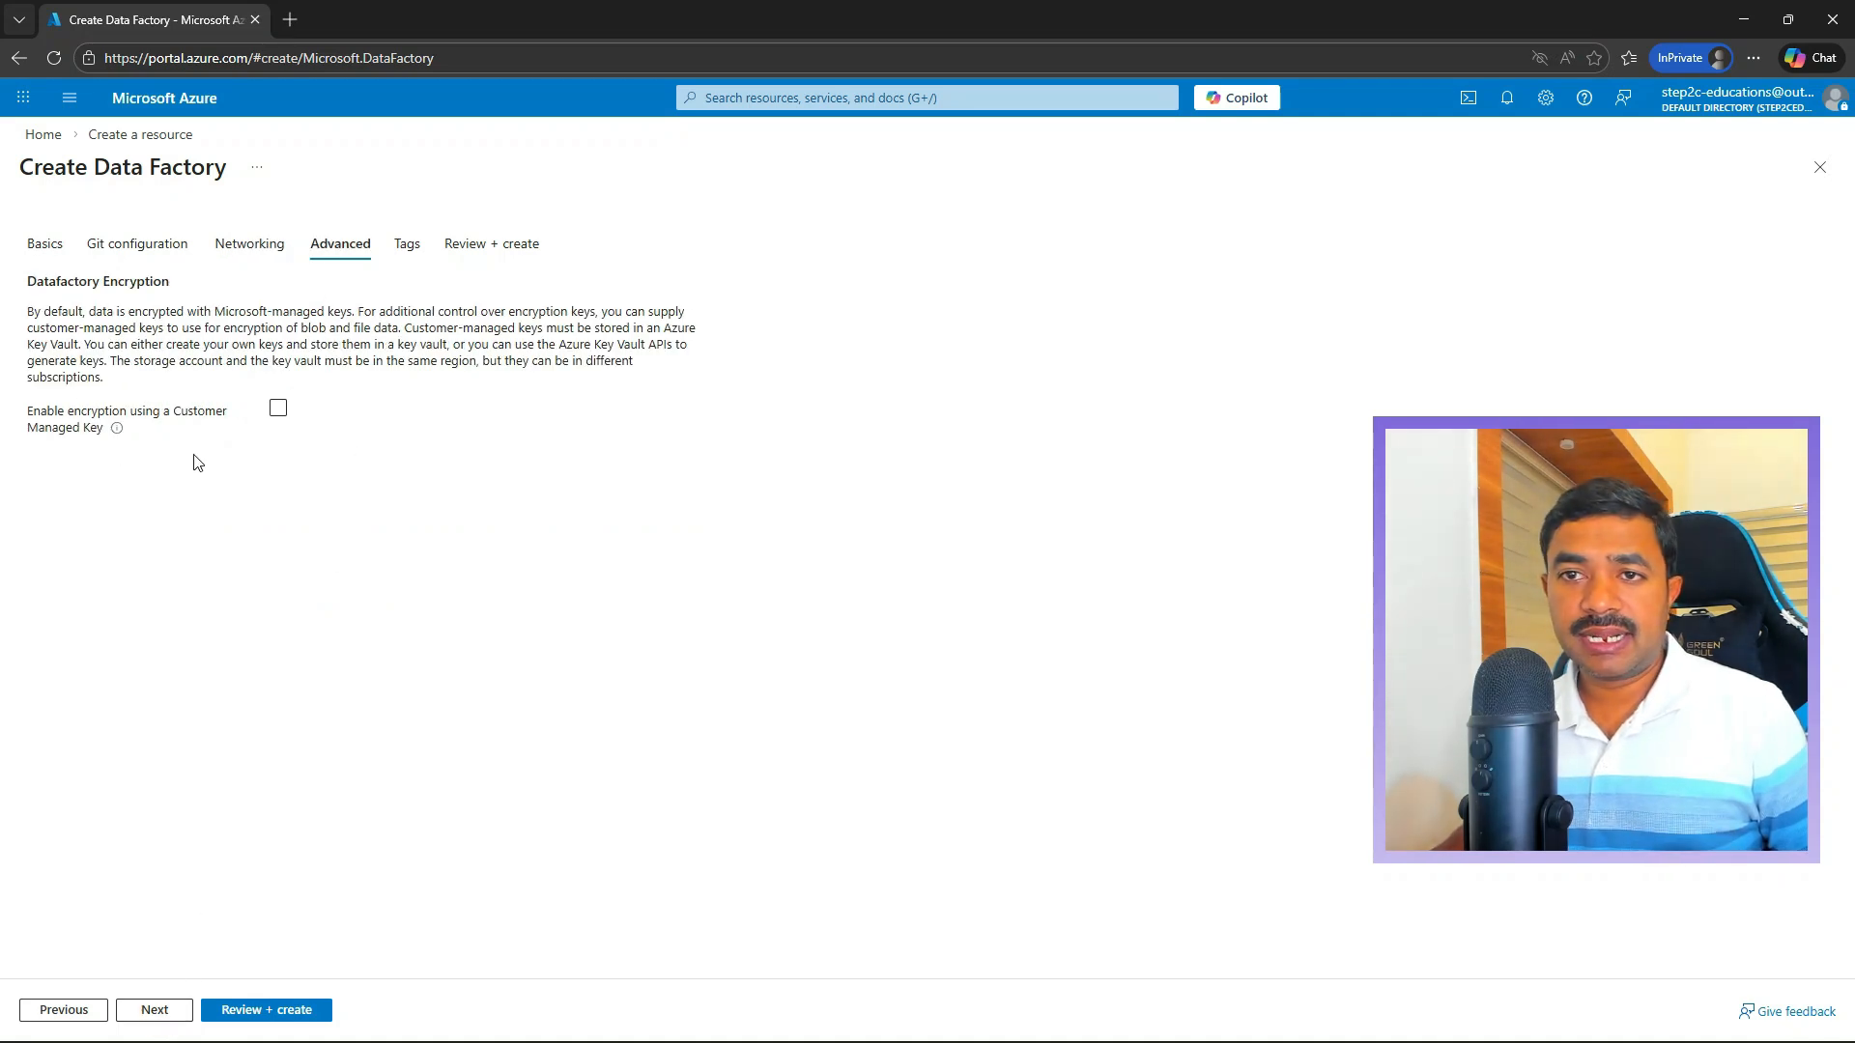
click(279, 415)
click(279, 416)
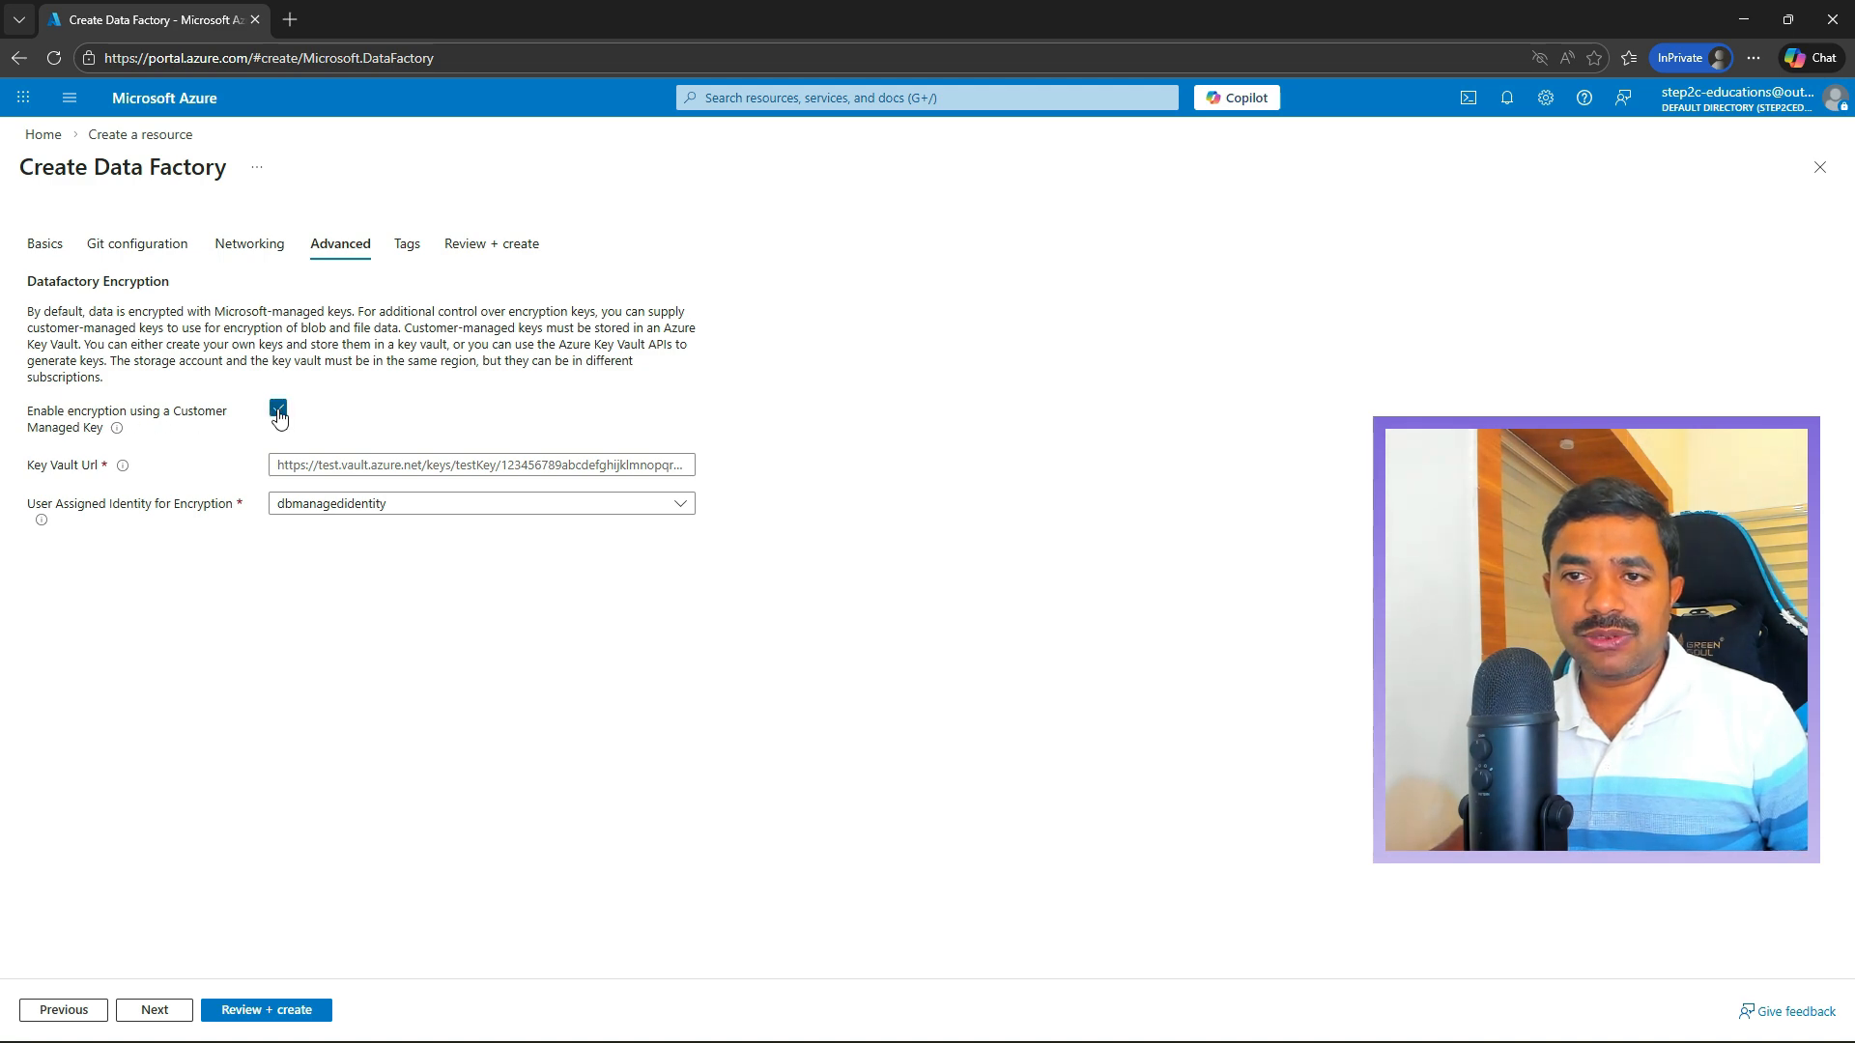
Disable encryption using a customer-managed key, leave the tags empty, and proceed to the final review of the data factory.
click(279, 410)
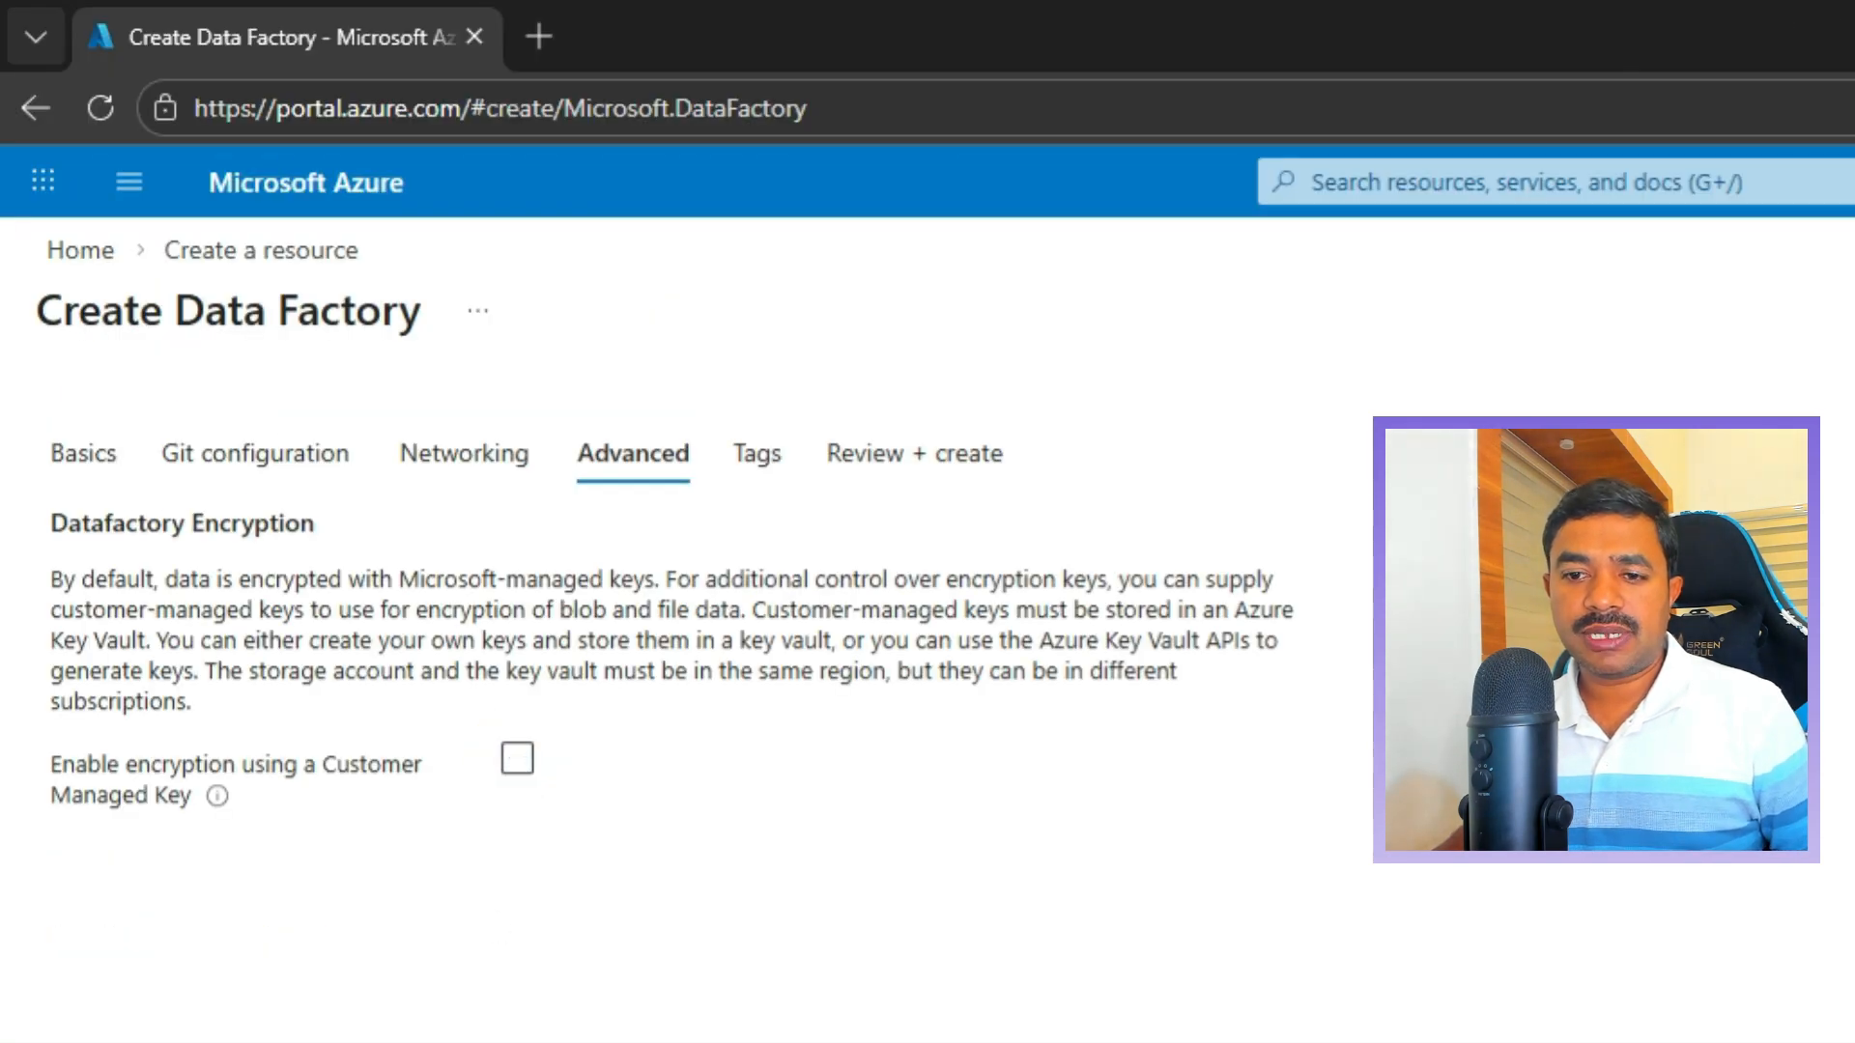
click(154, 1010)
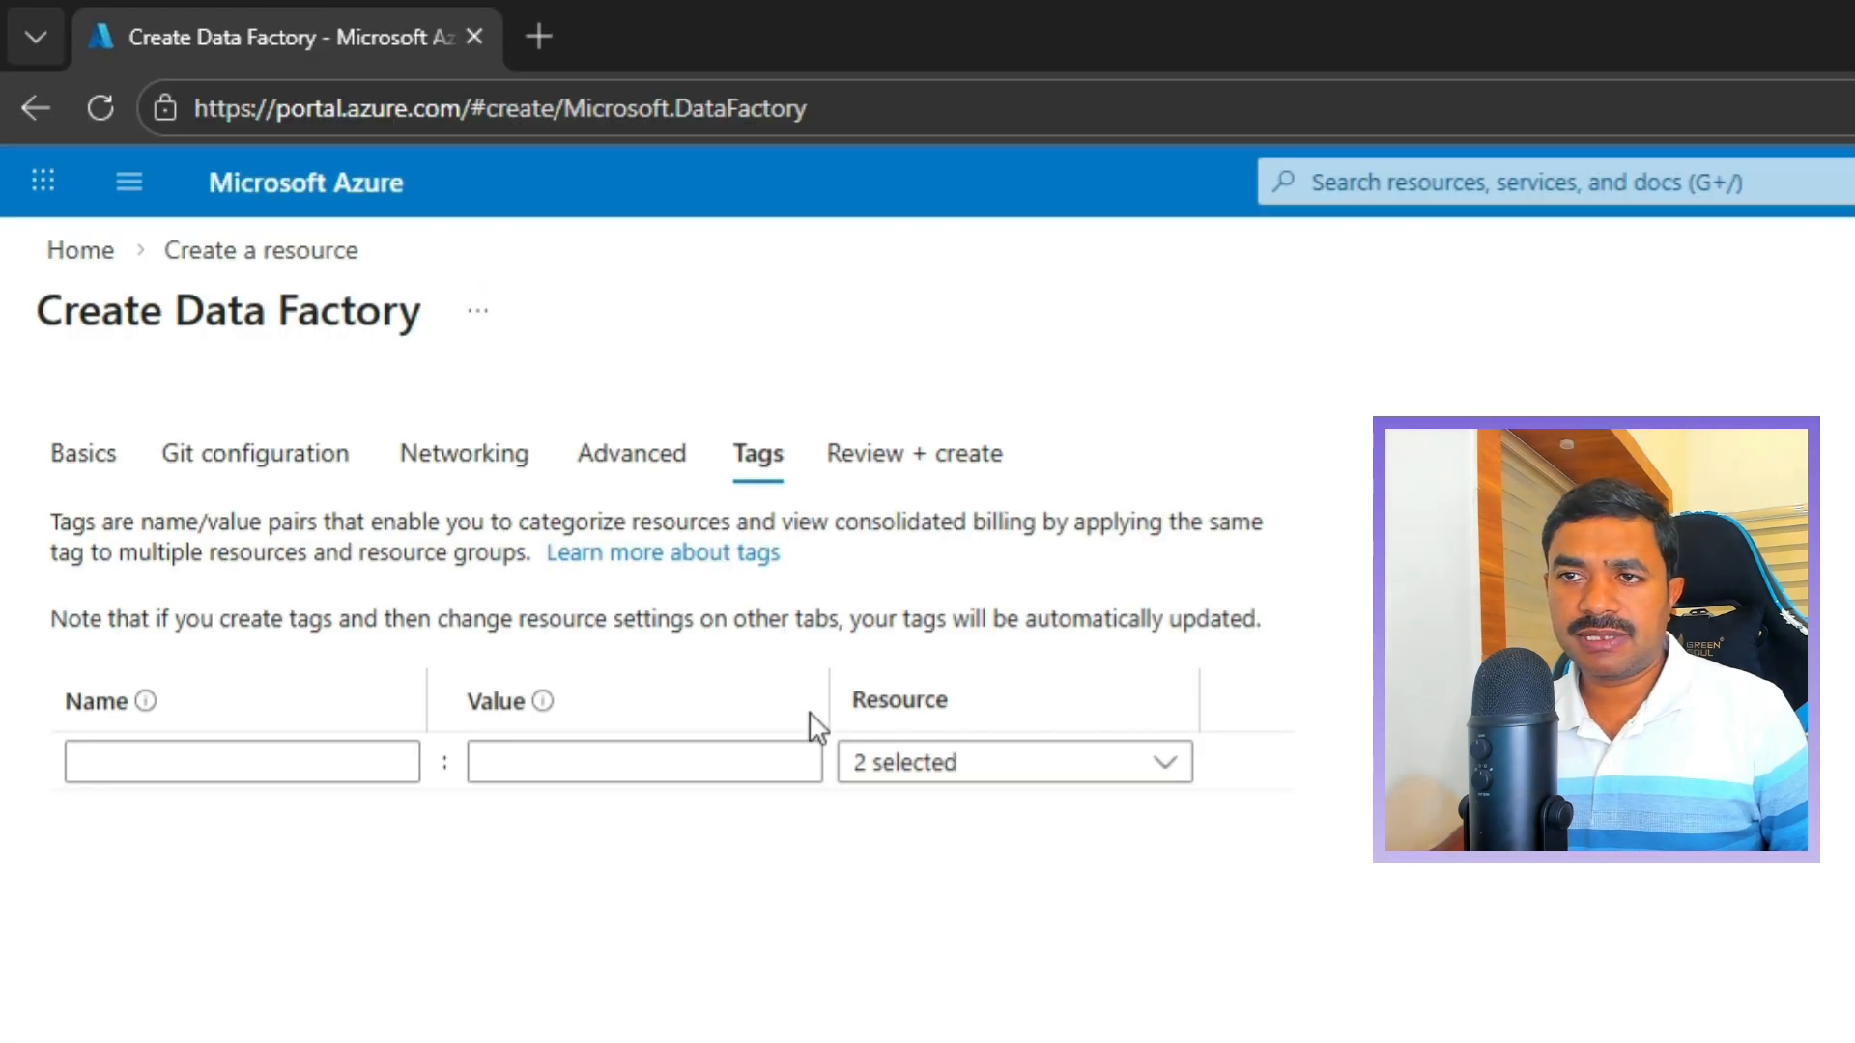
click(229, 756)
click(154, 1009)
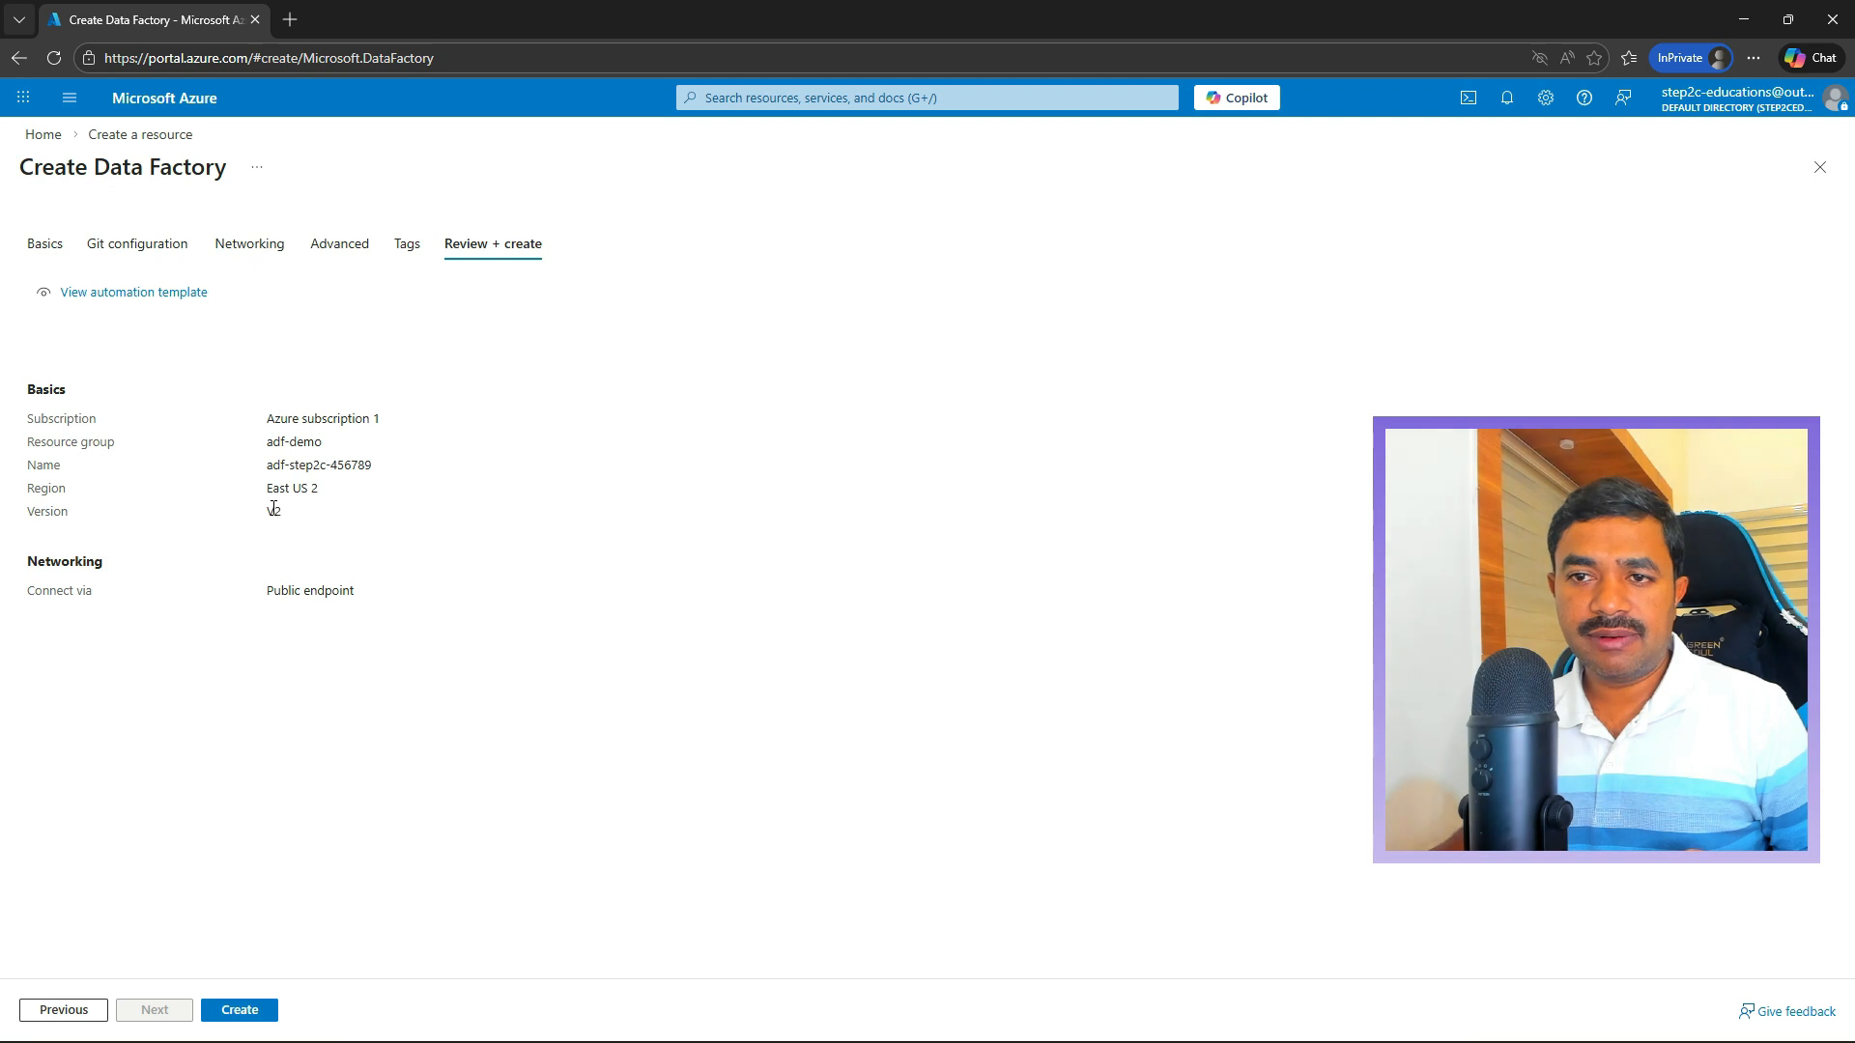
Review the basics and networking summary and create the data factory.
click(261, 601)
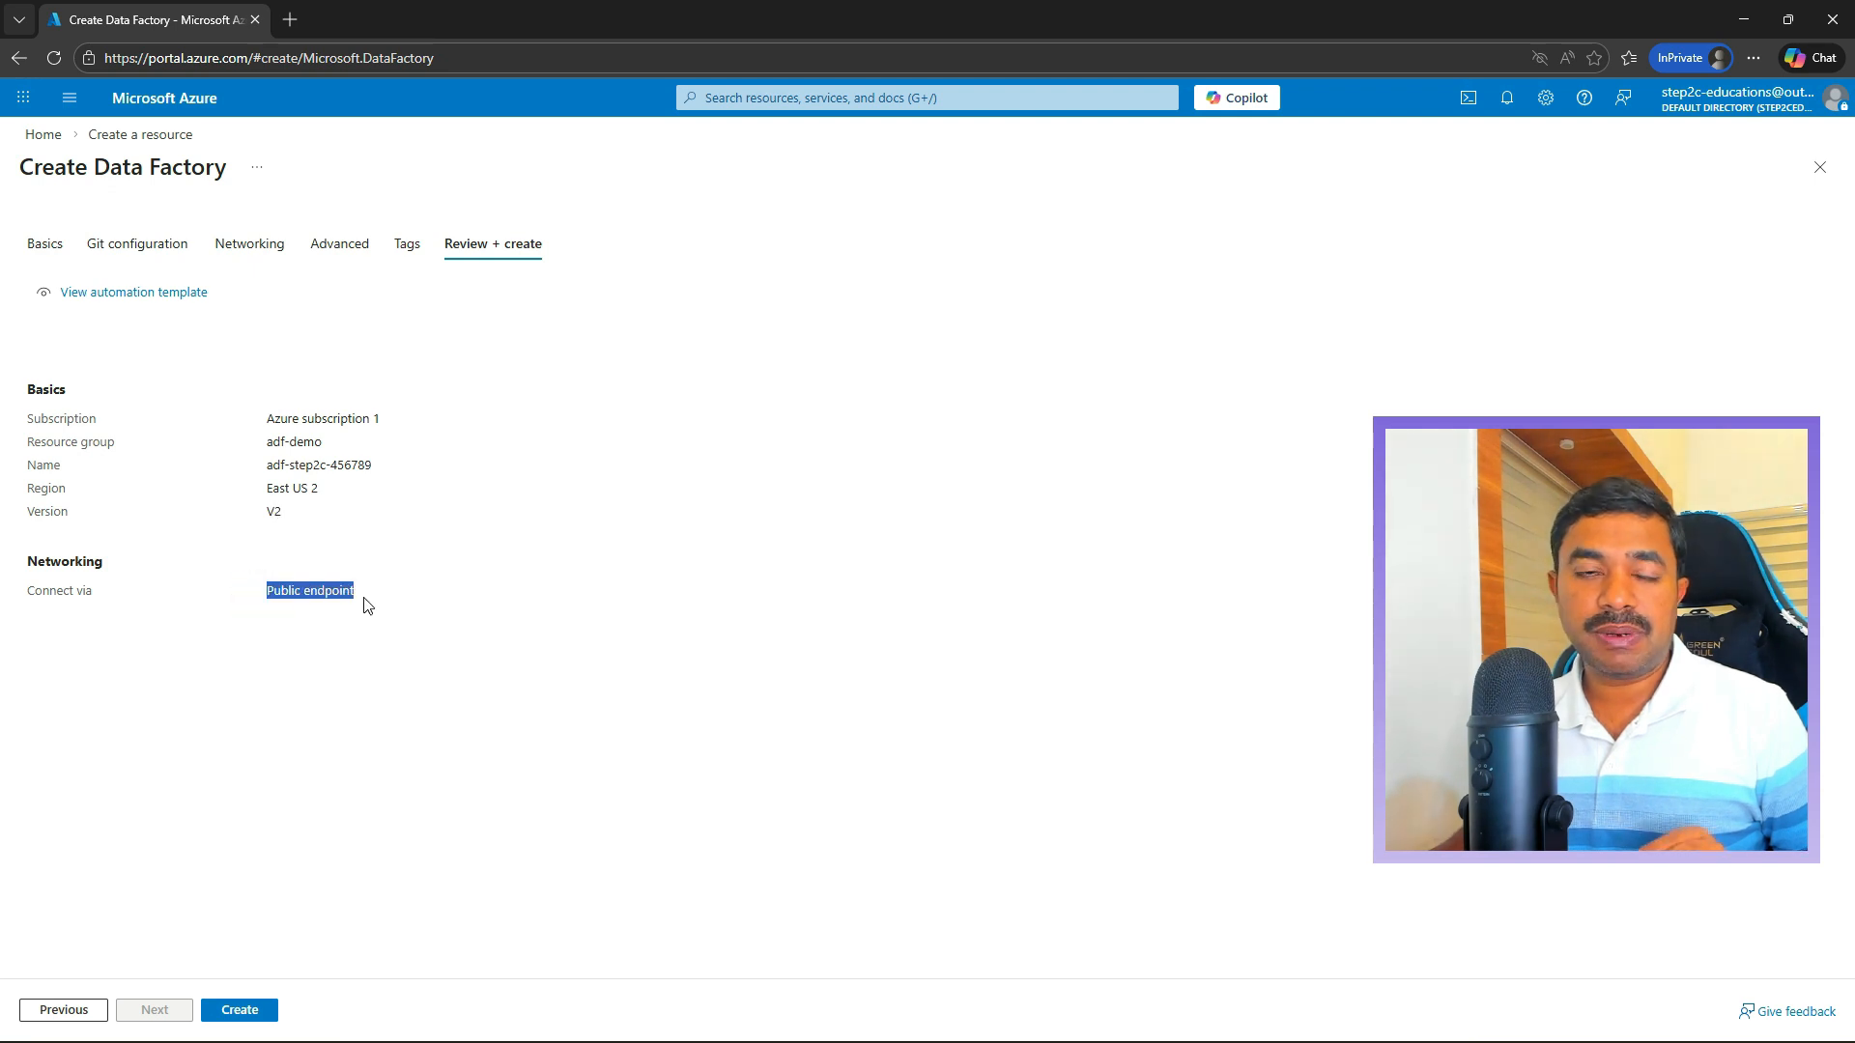
click(520, 636)
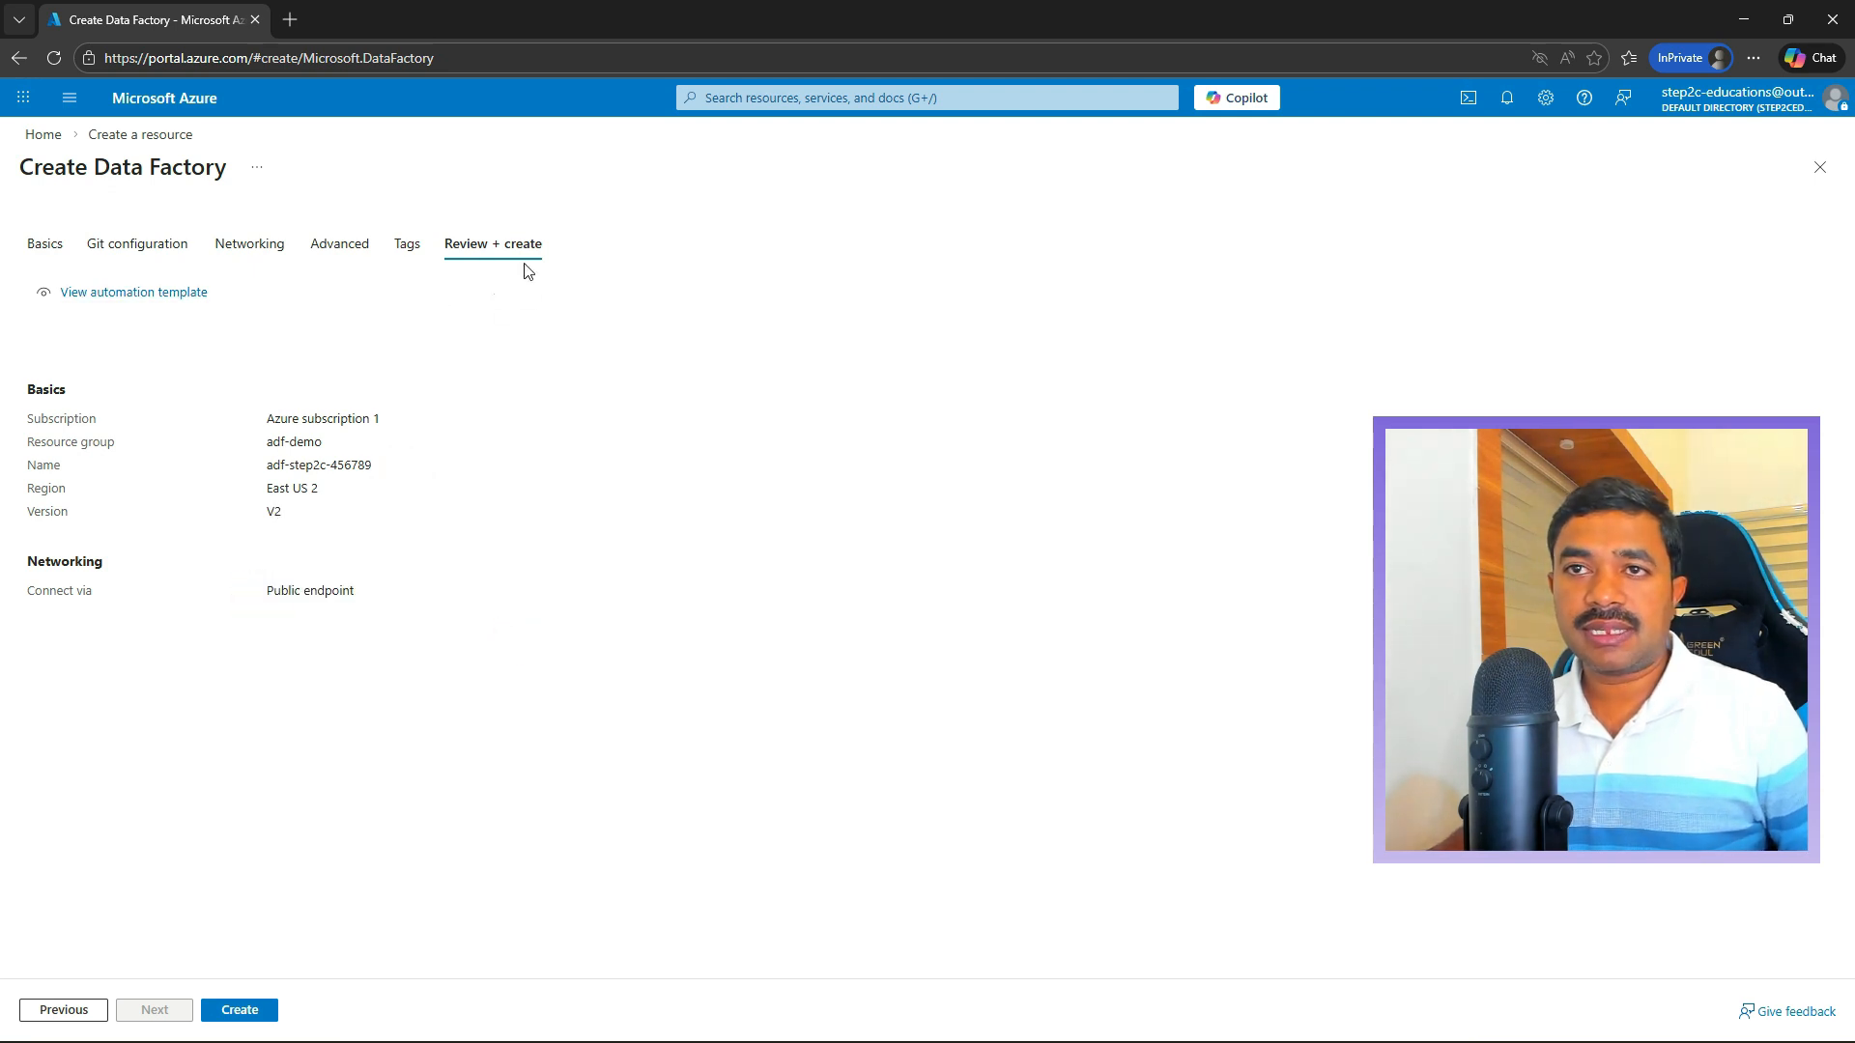
click(240, 1010)
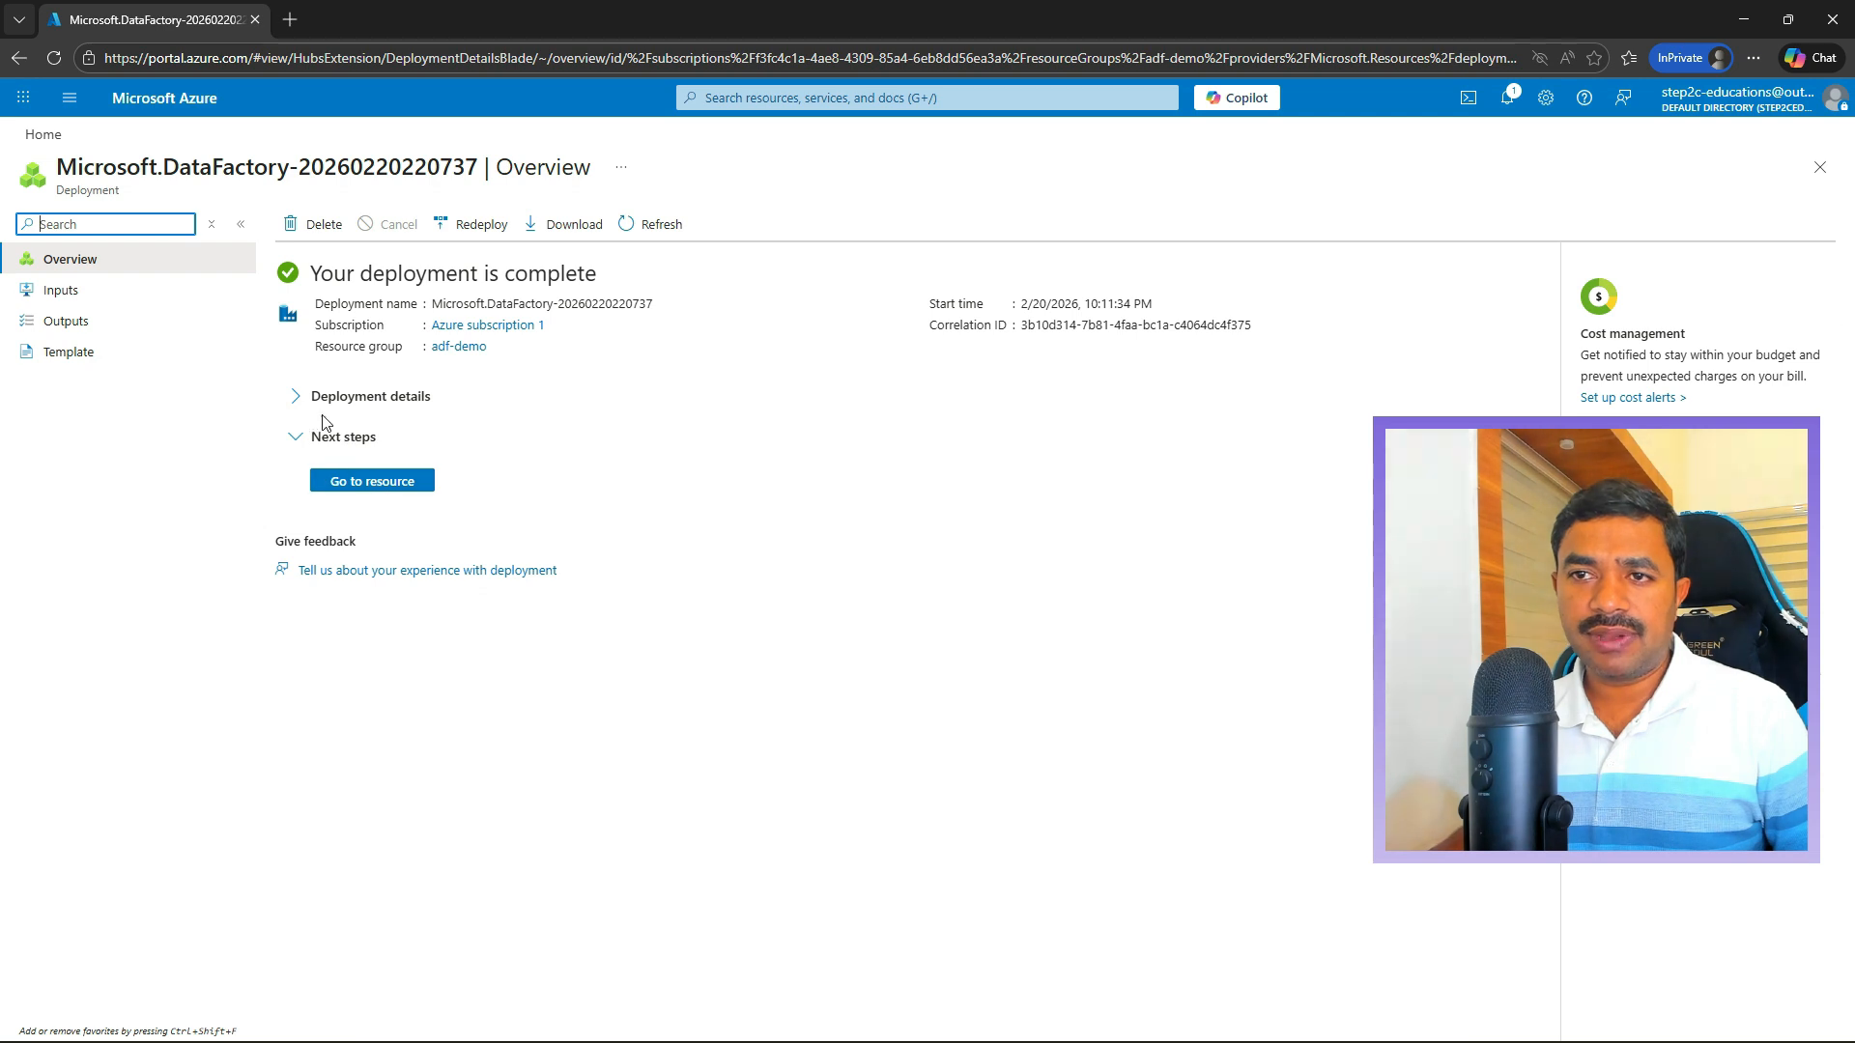
Open the adf-step2c-456789 resource from the deployment details and launch Azure Data Factory Studio.
click(298, 398)
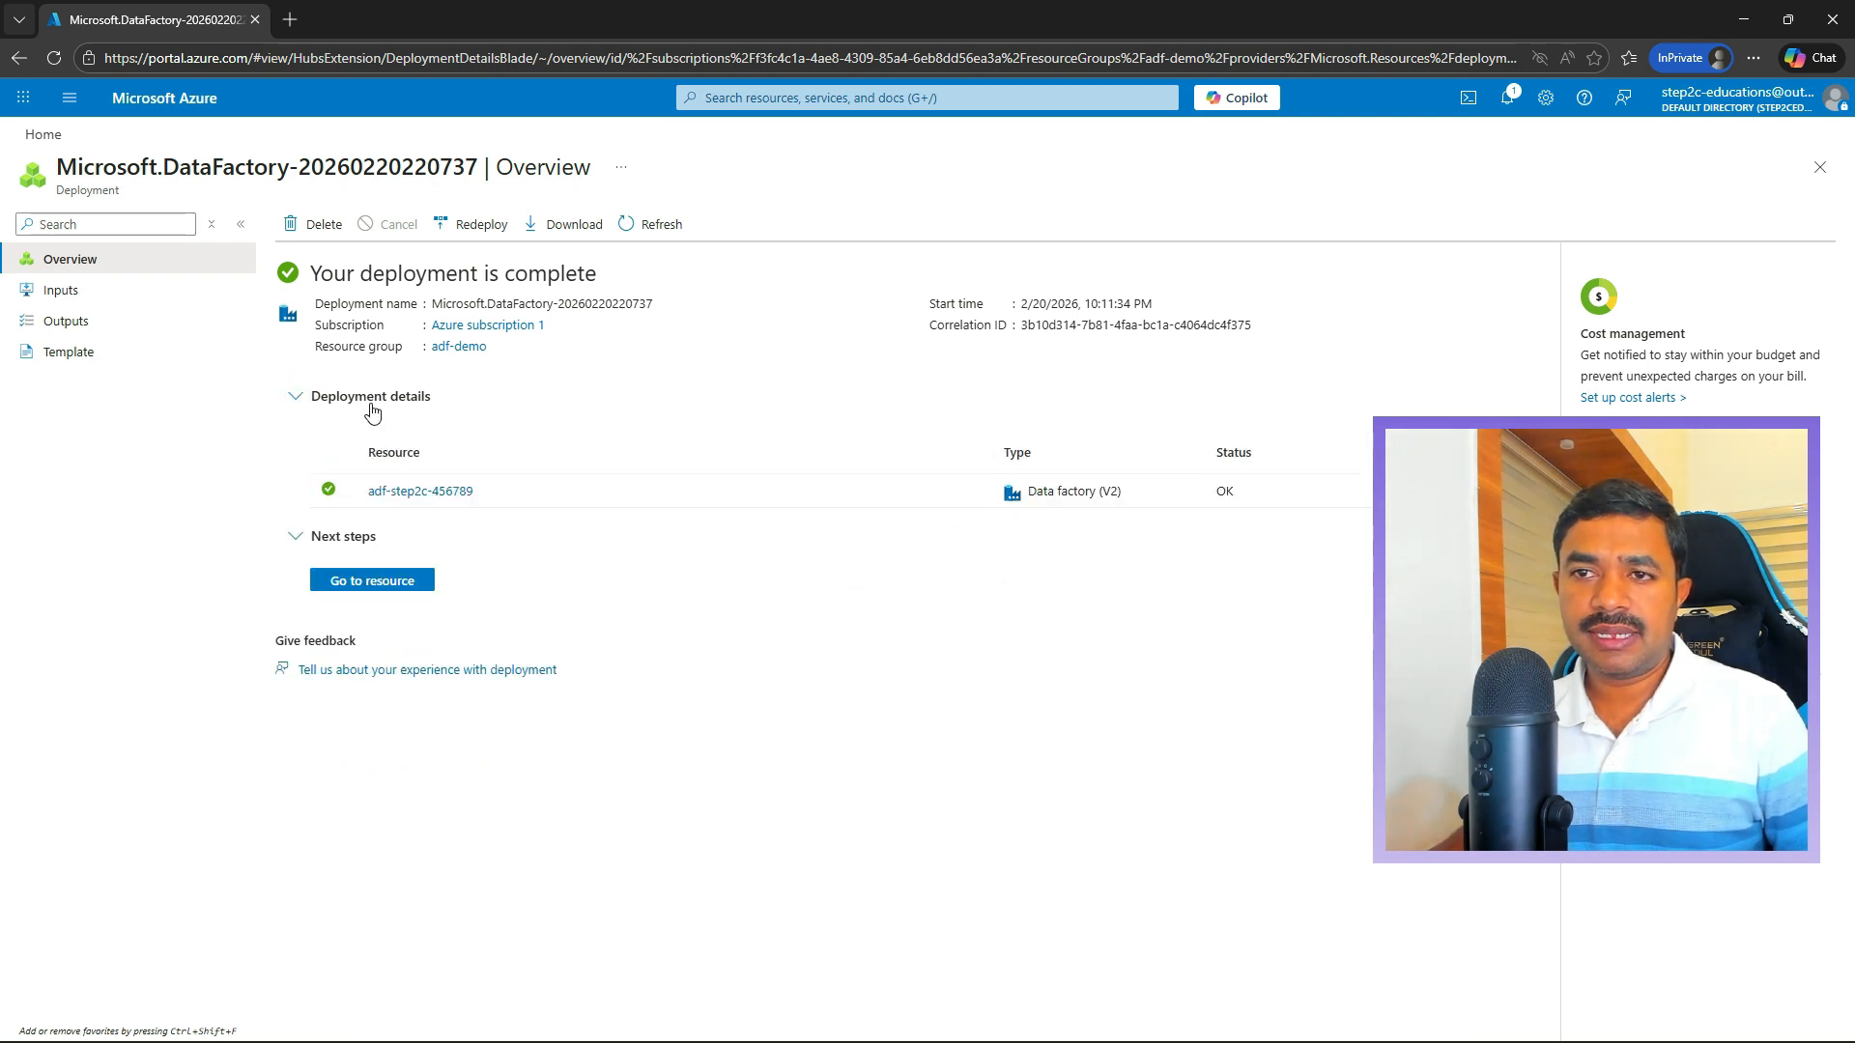
mouse_move(405, 501)
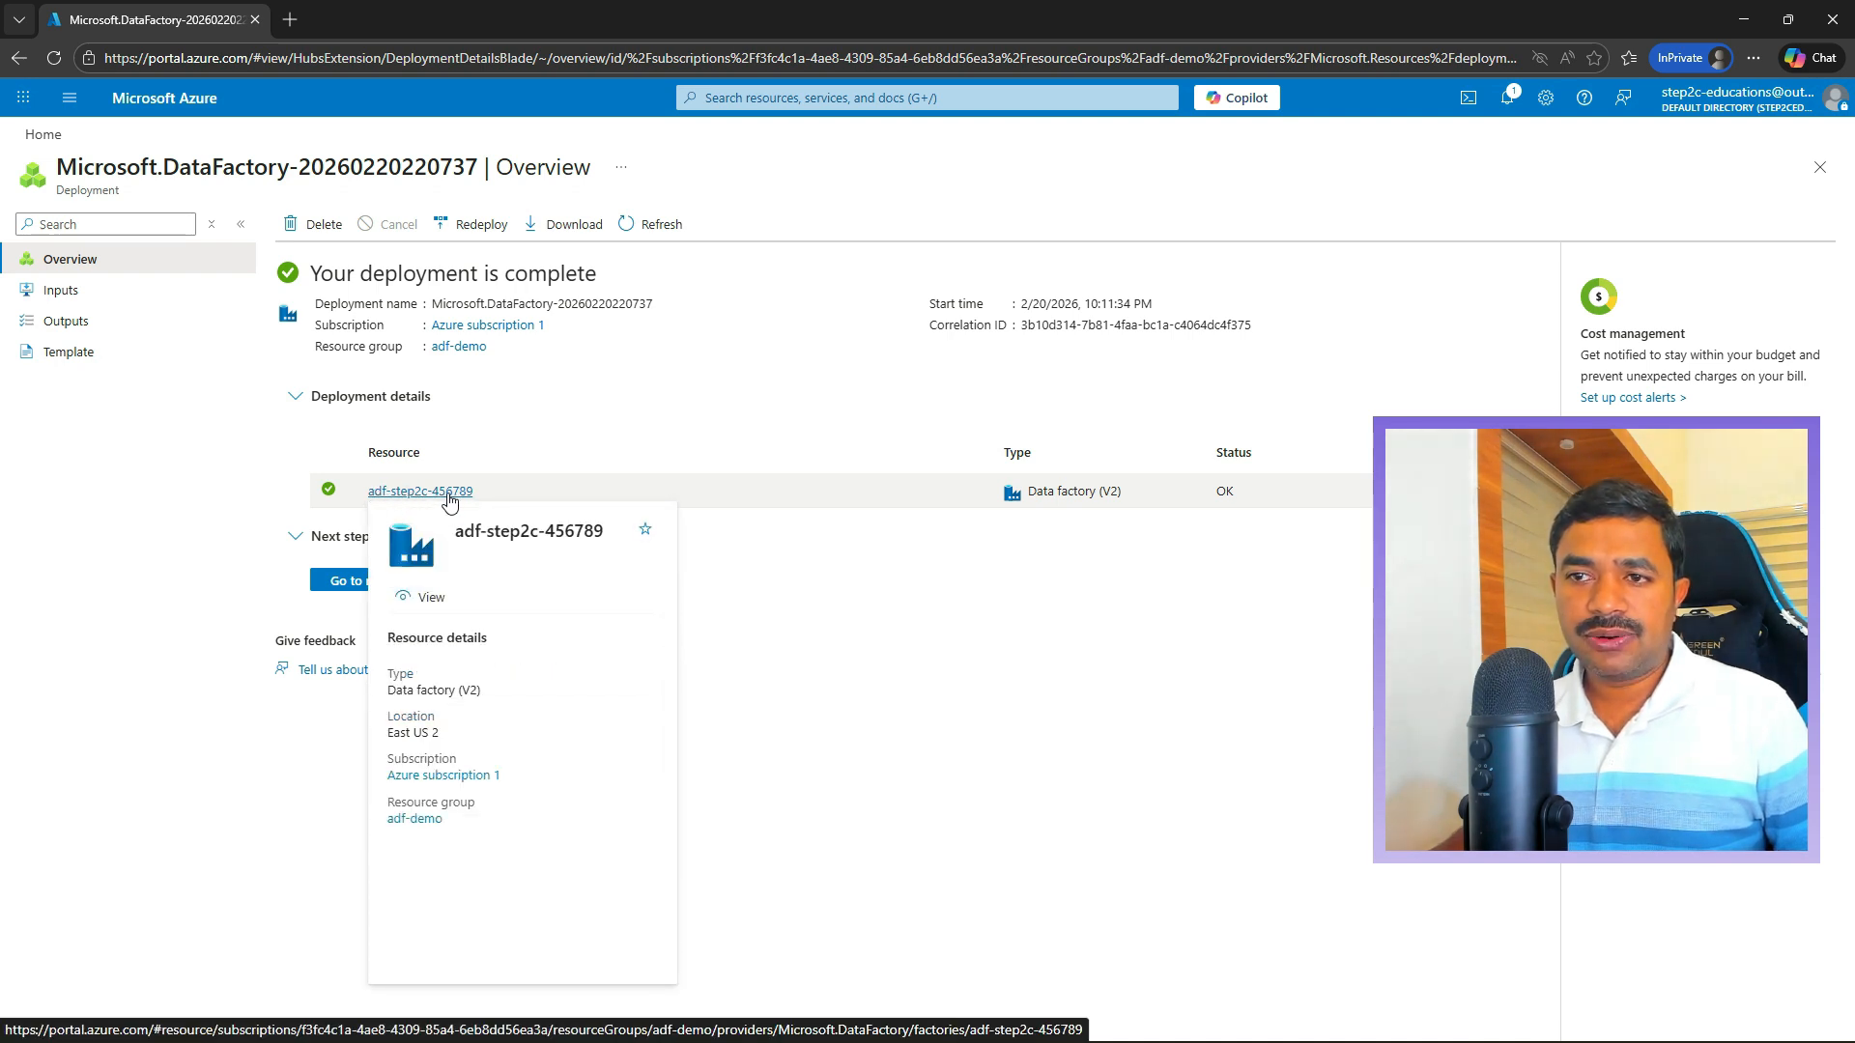
click(449, 493)
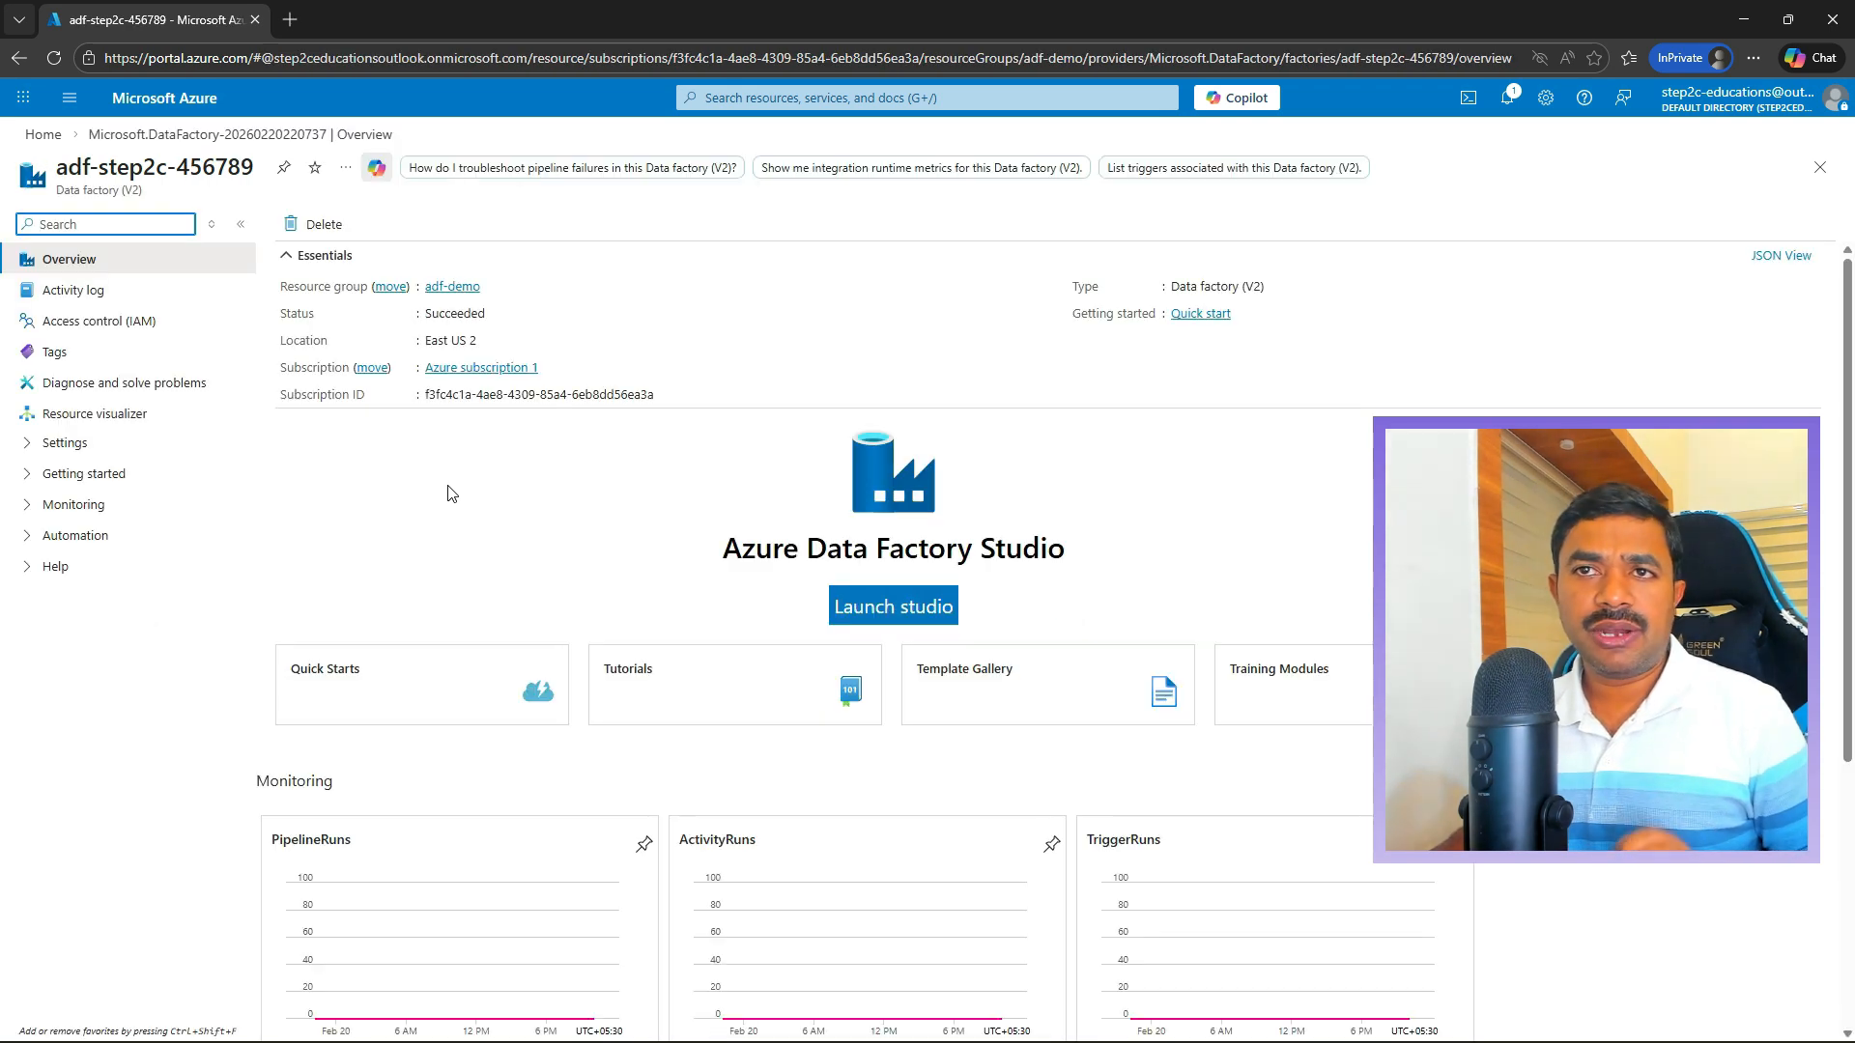
click(887, 620)
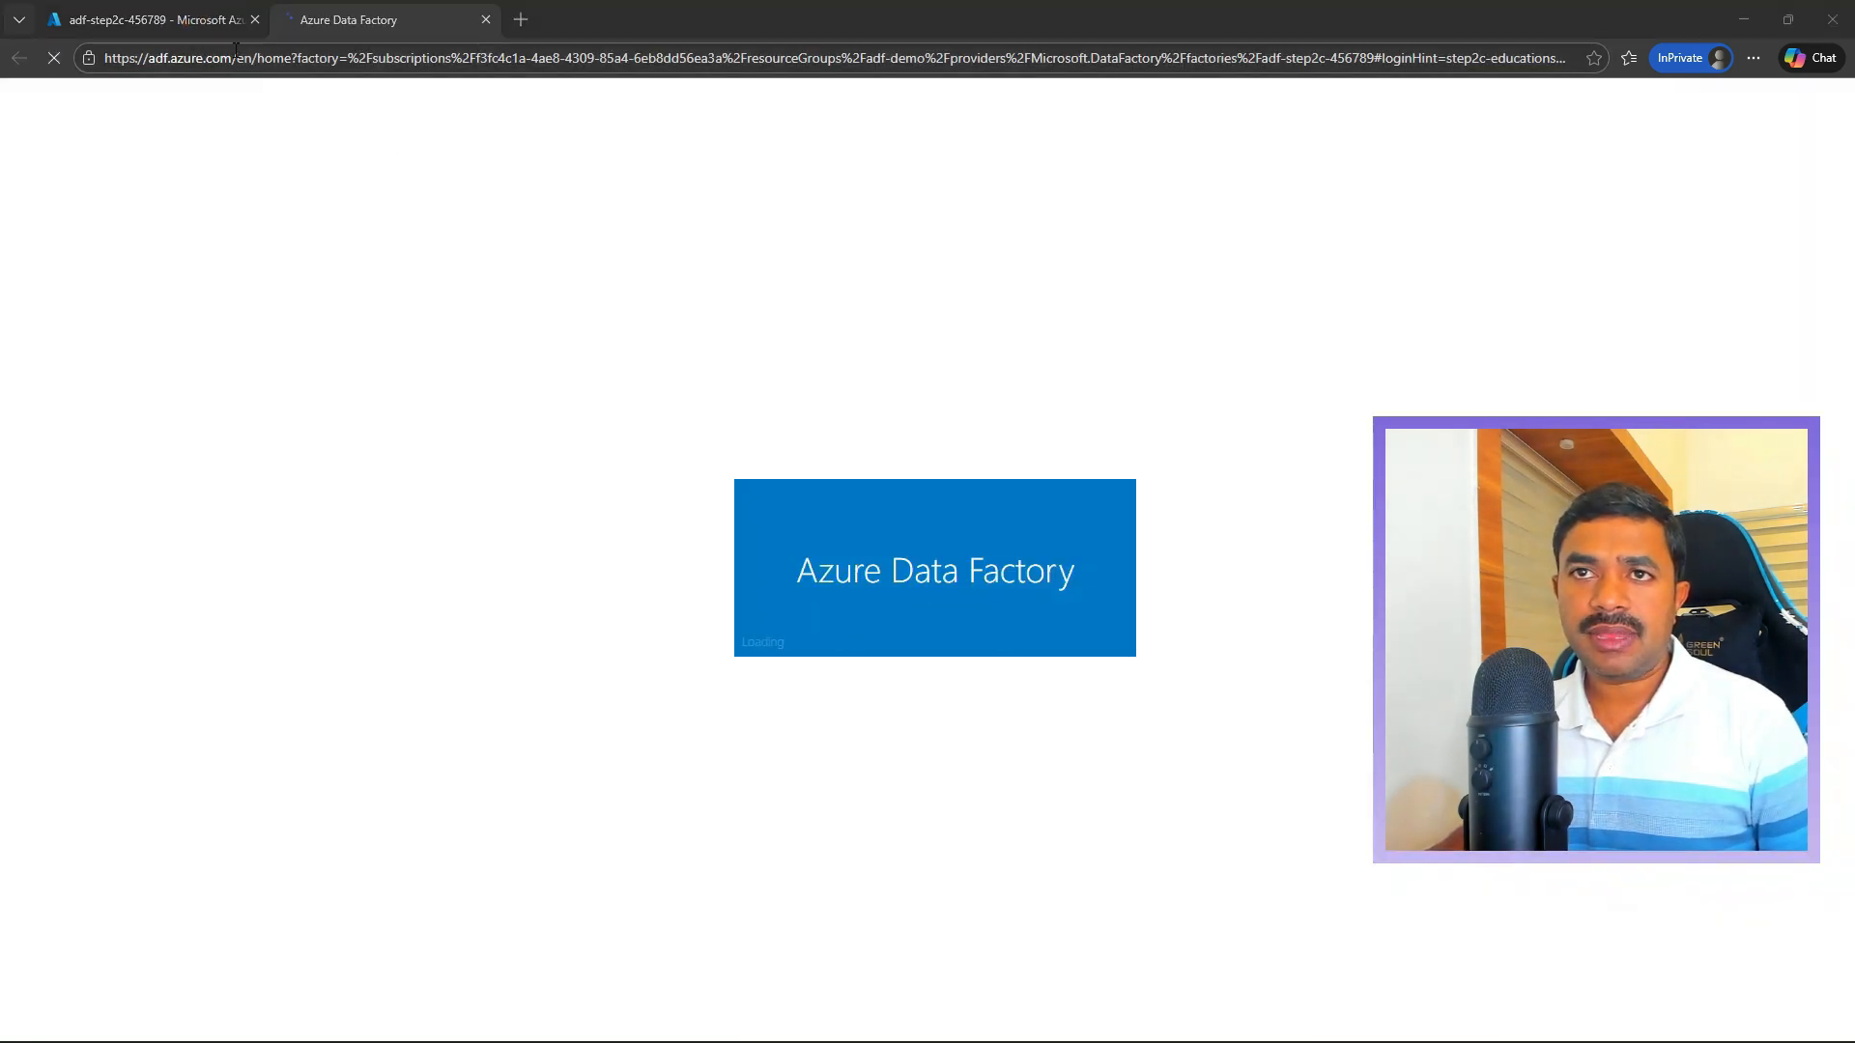
Return to the Azure portal and examine the data factory's overview page, including its monitoring charts.
click(164, 19)
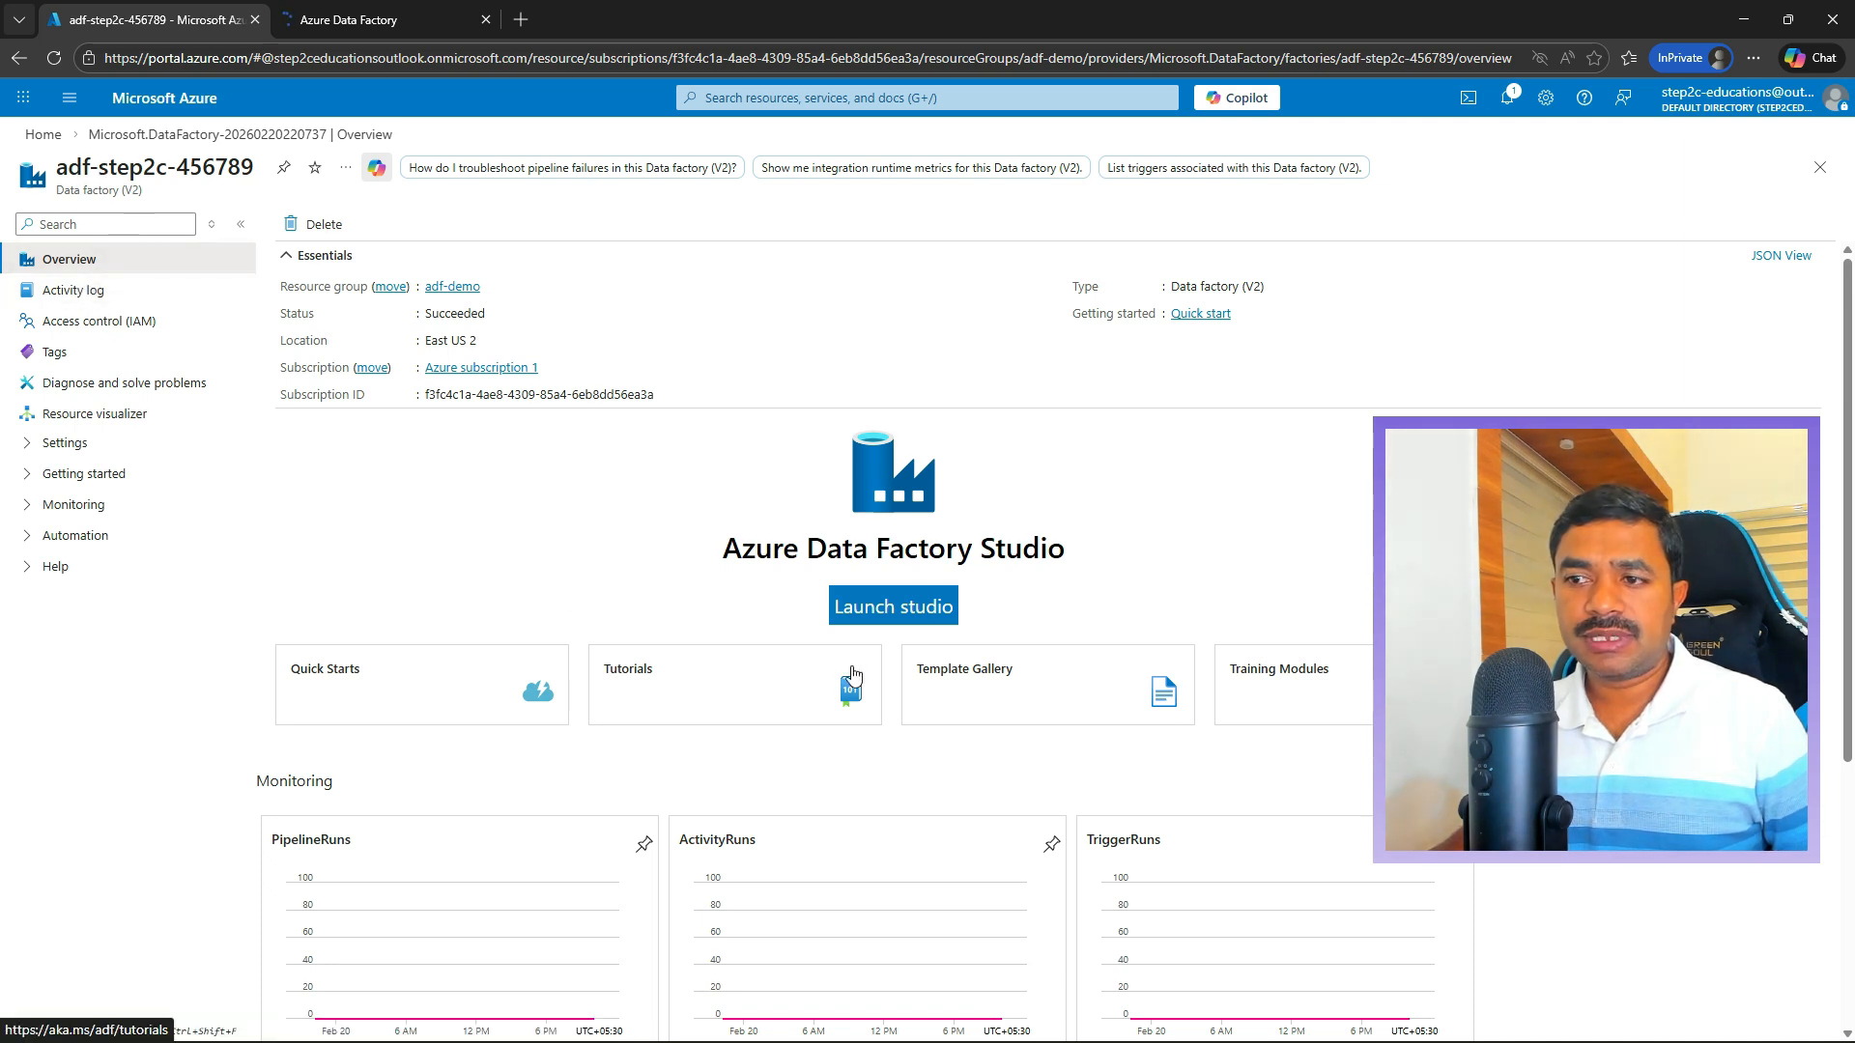
scroll(1250, 663, down, 3)
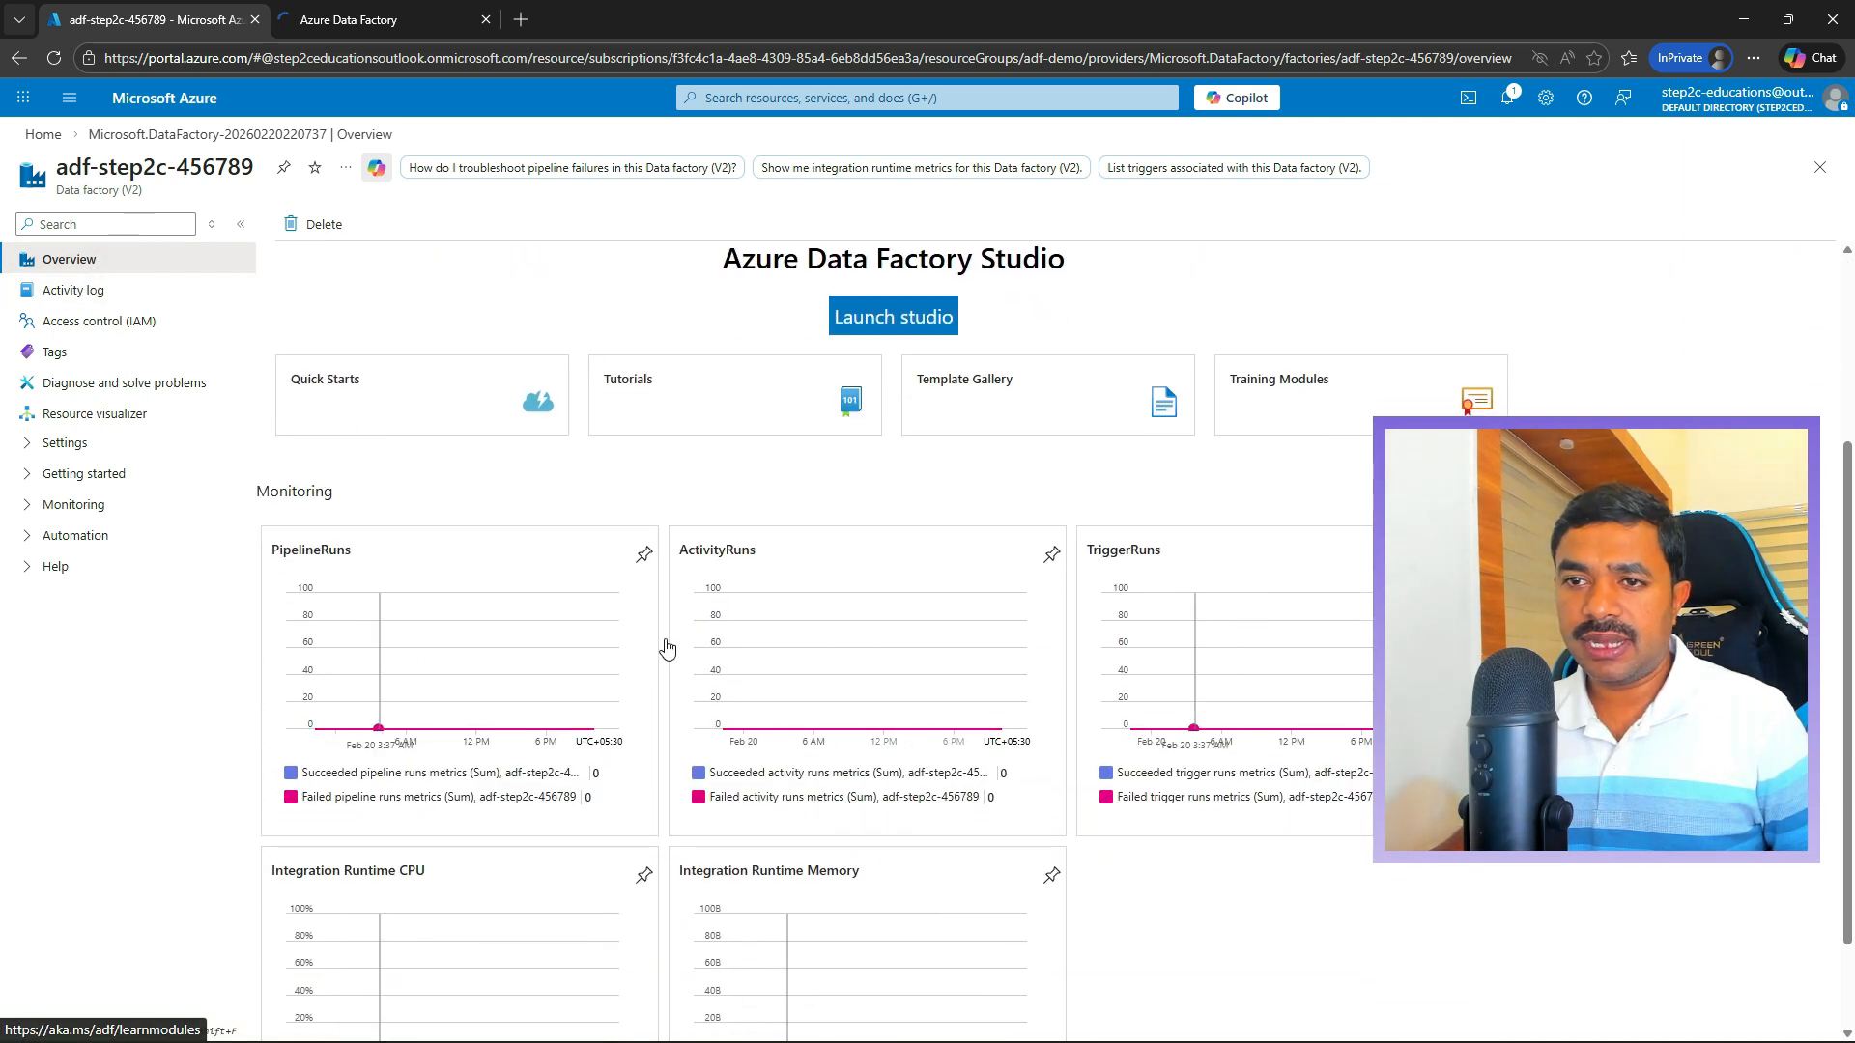
scroll(1369, 629, down, 2)
scroll(1172, 621, up, 4)
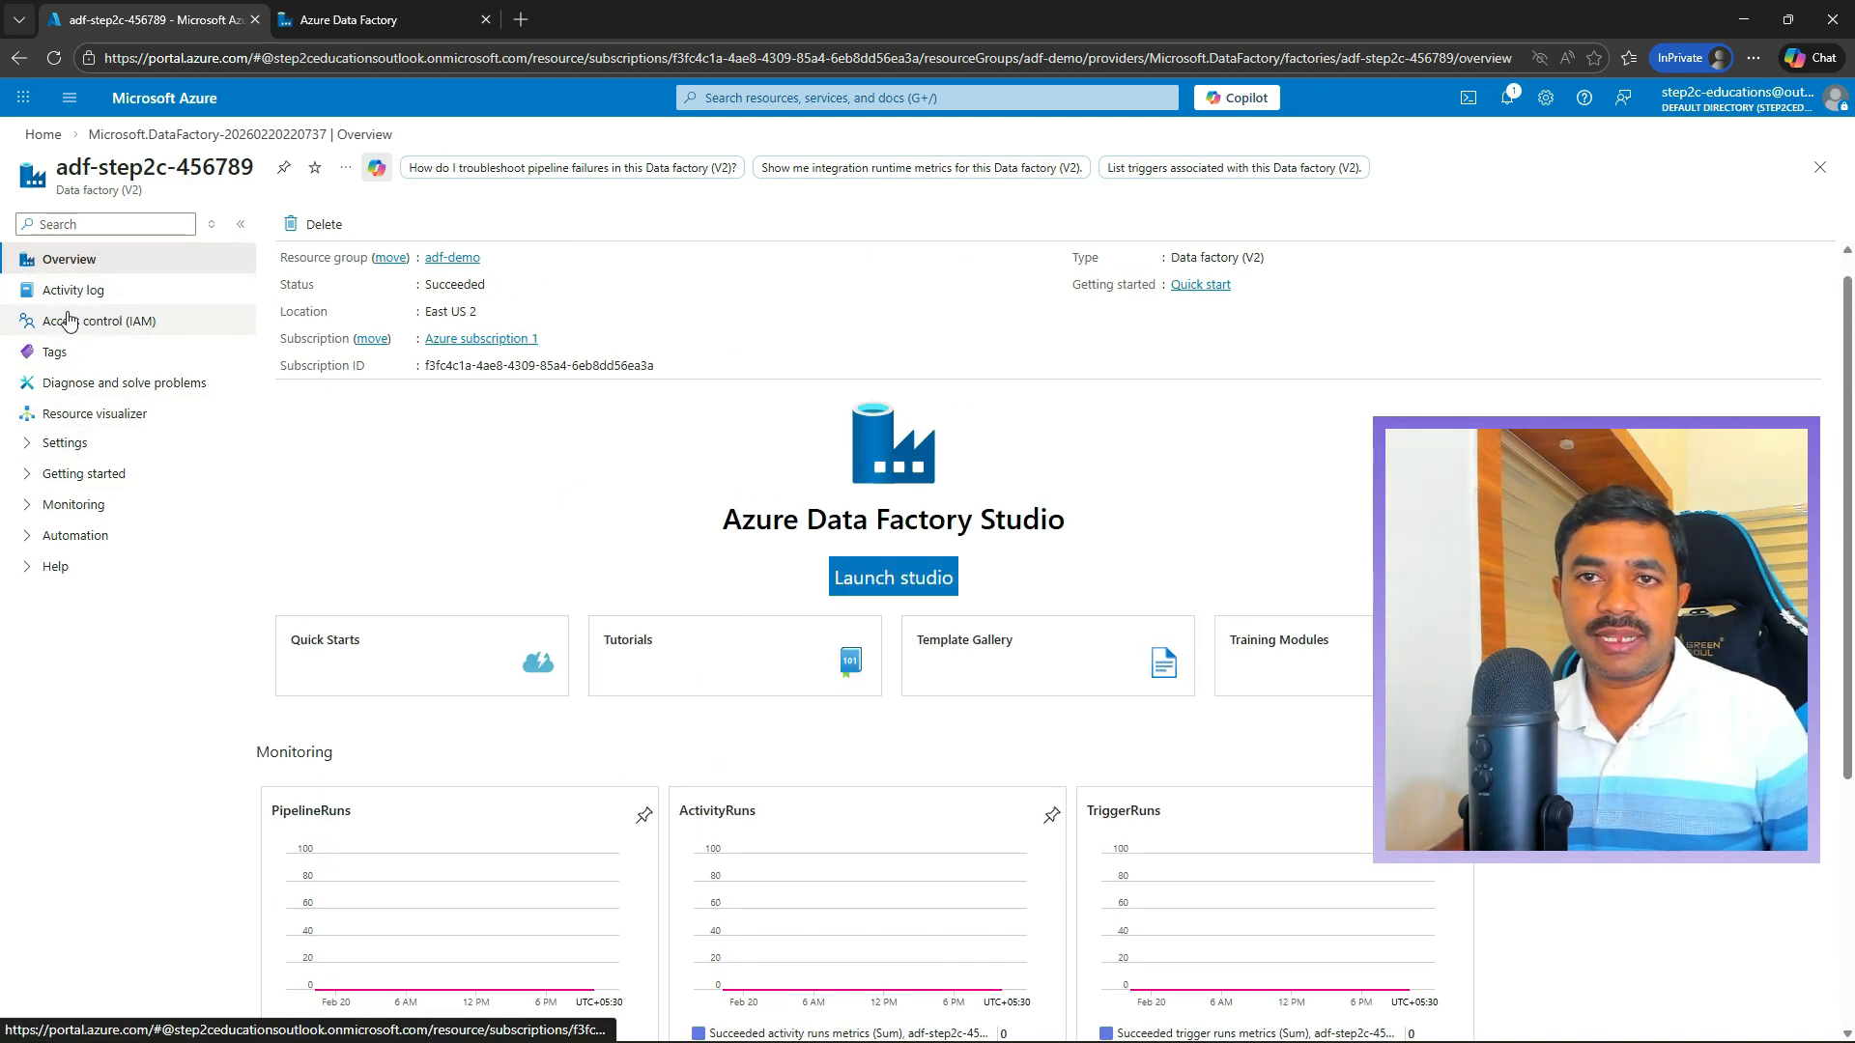
Examine the data factory's Access control (IAM) page and its Settings, Monitoring and Help options, and switch to Azure Data Factory Studio.
click(58, 448)
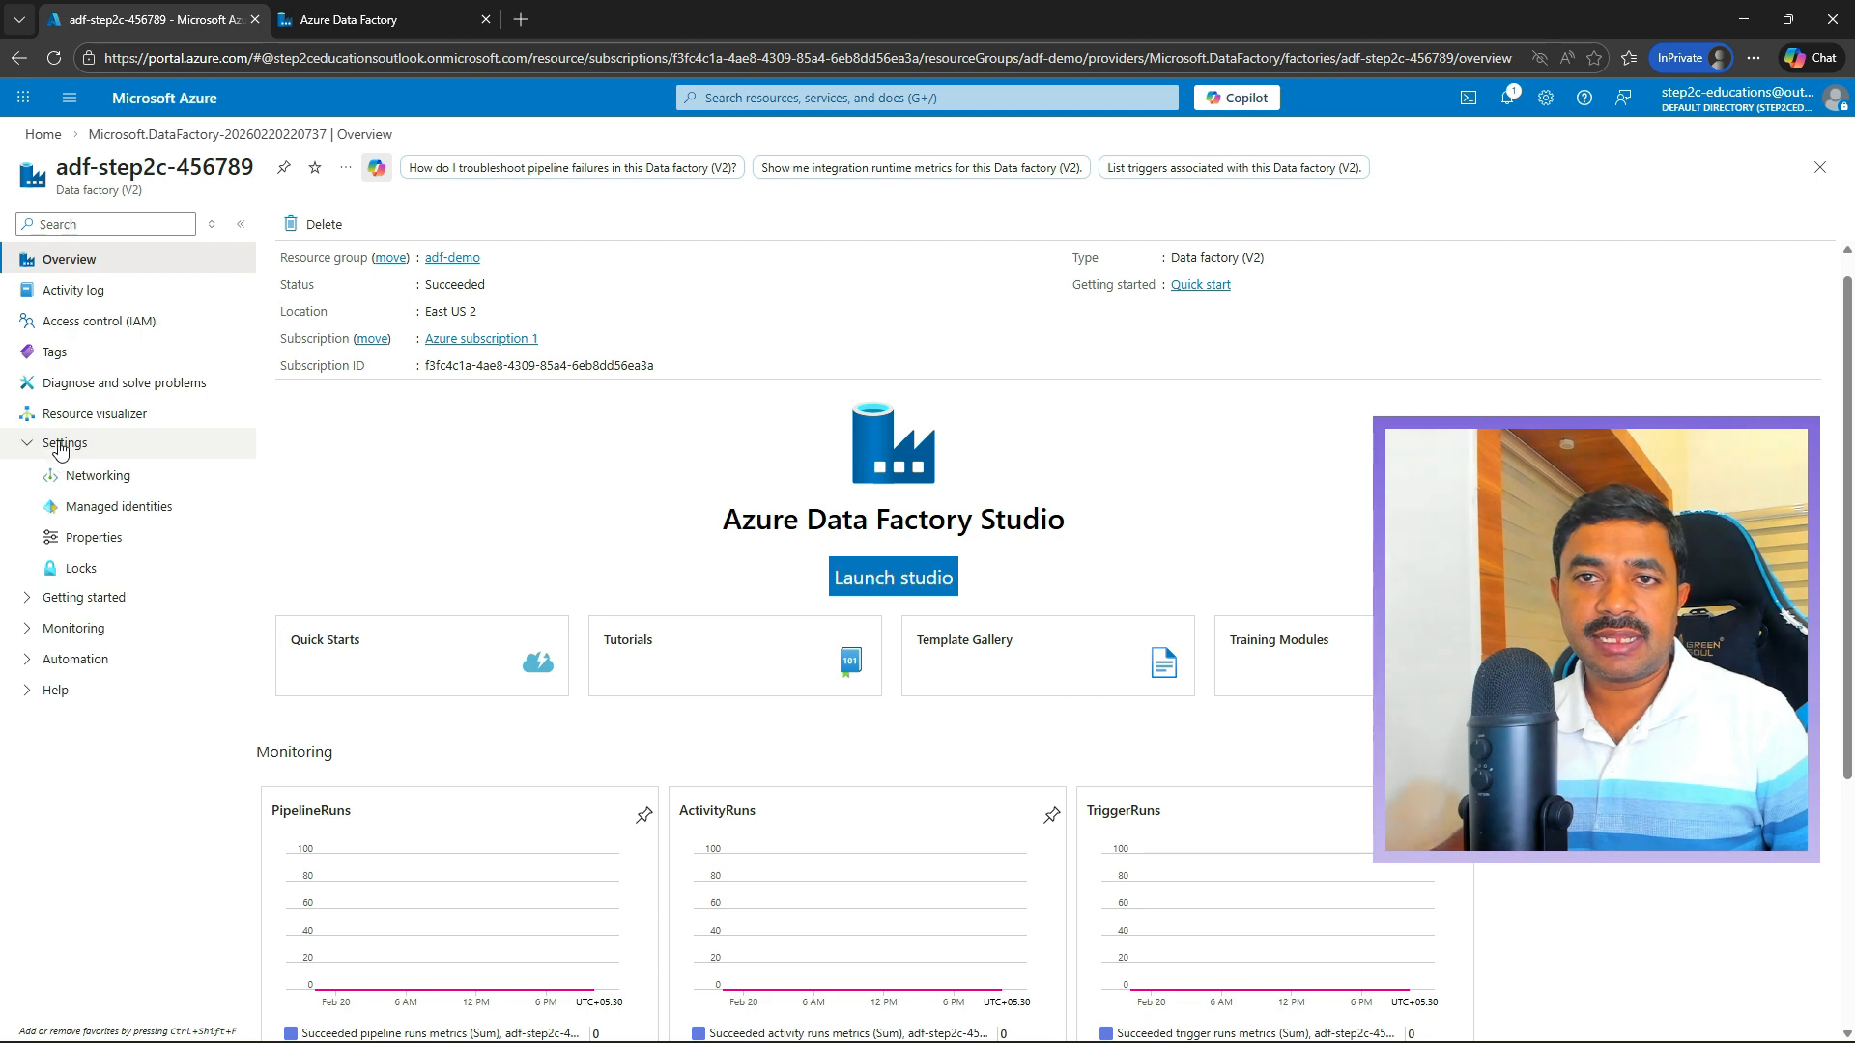
click(78, 323)
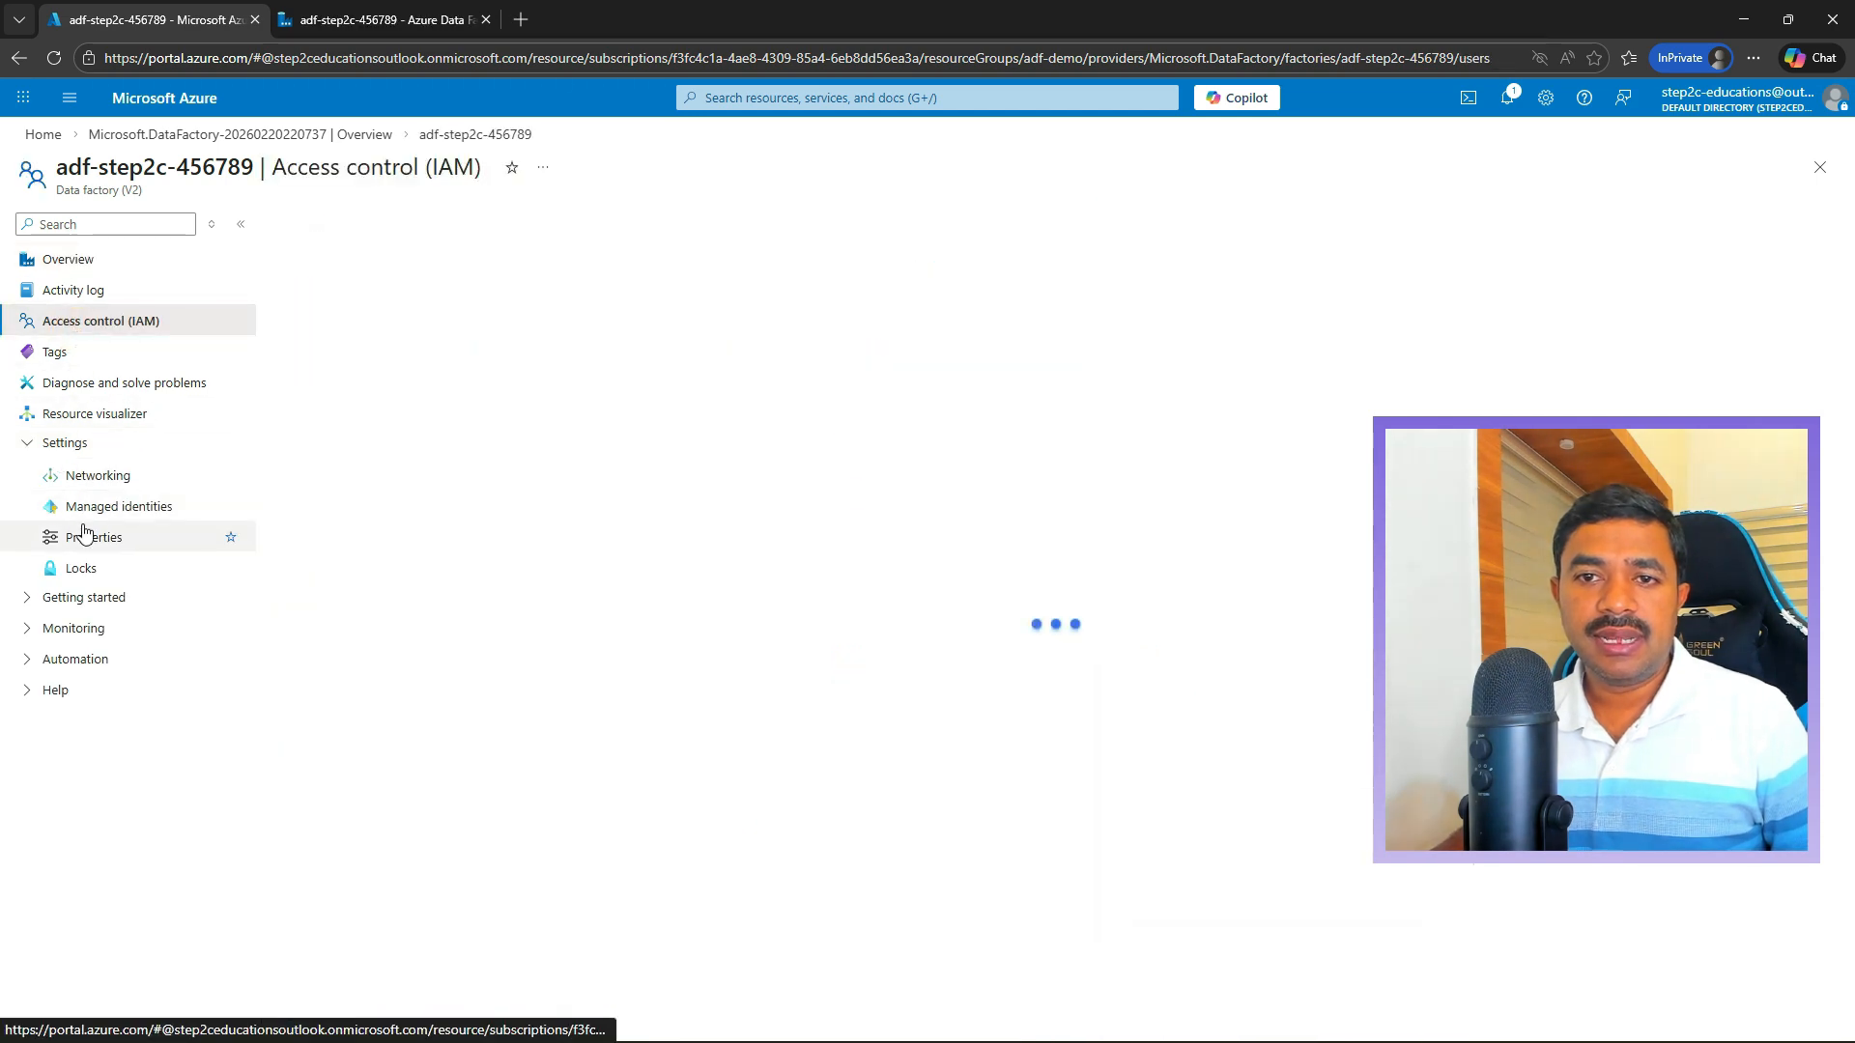
click(68, 629)
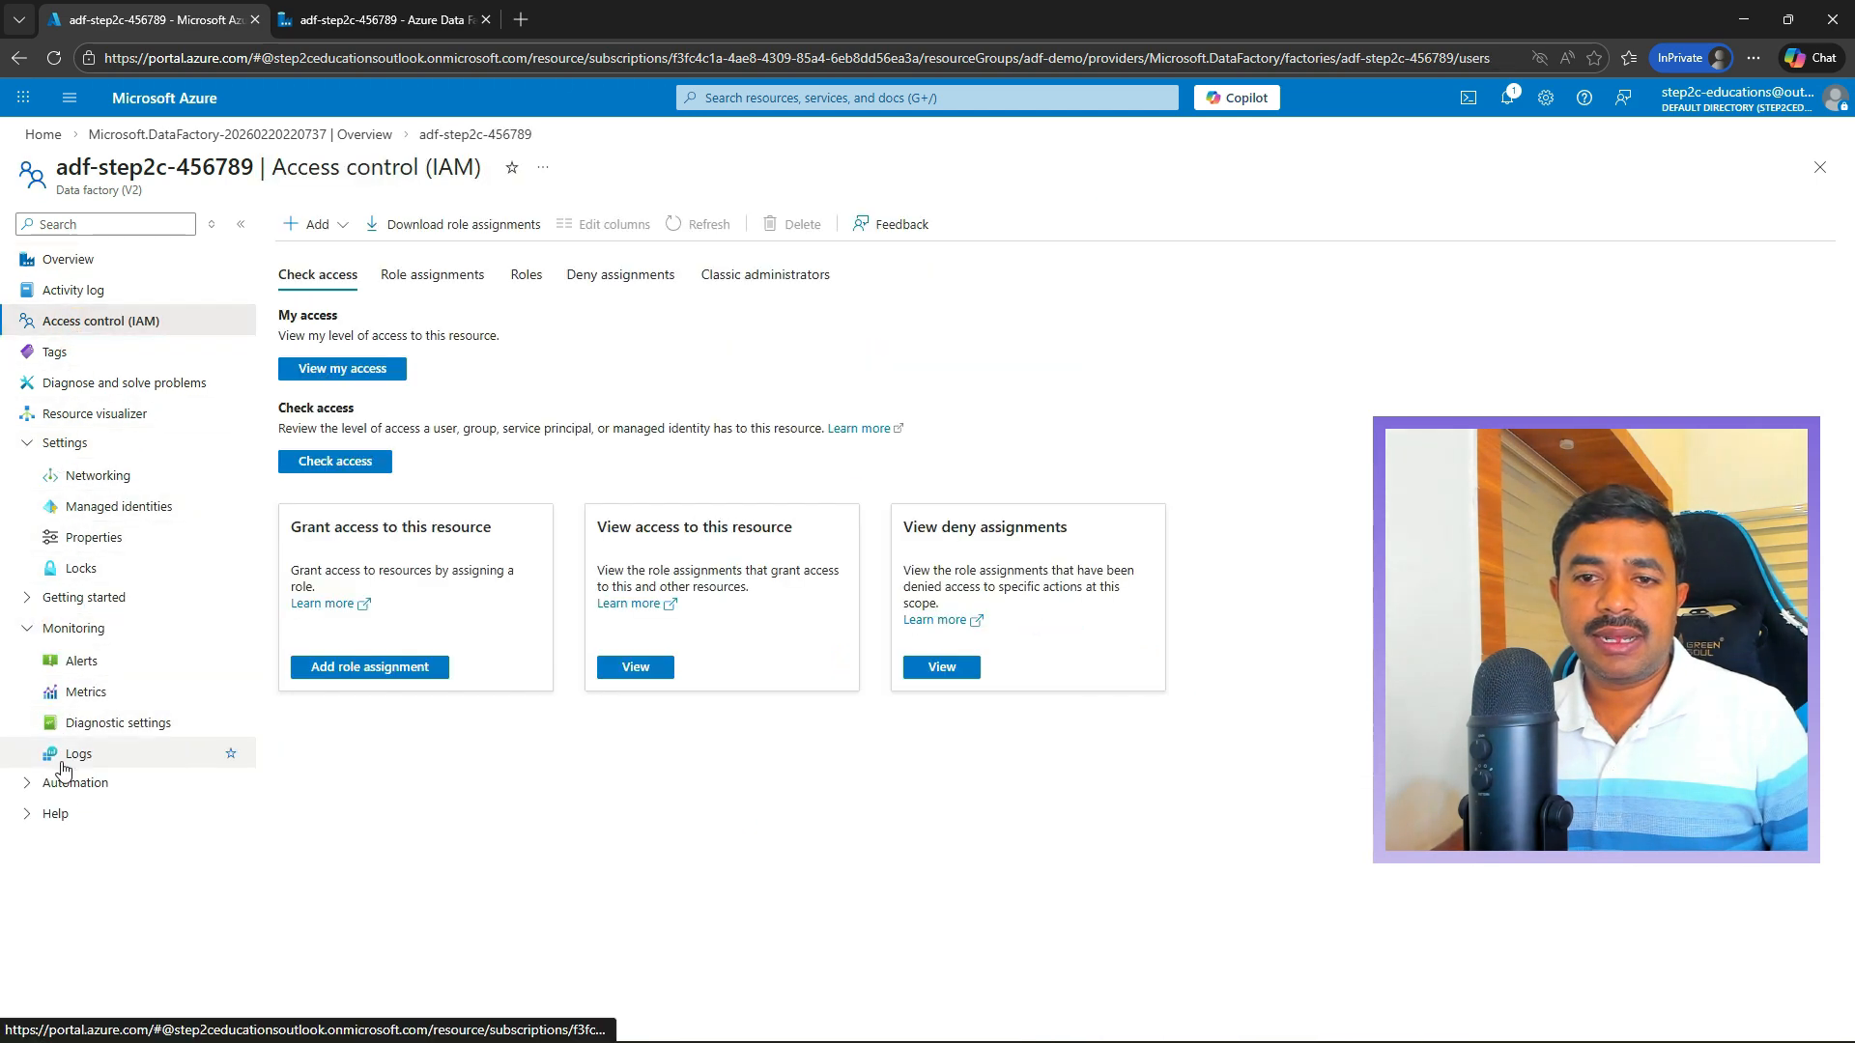
click(56, 814)
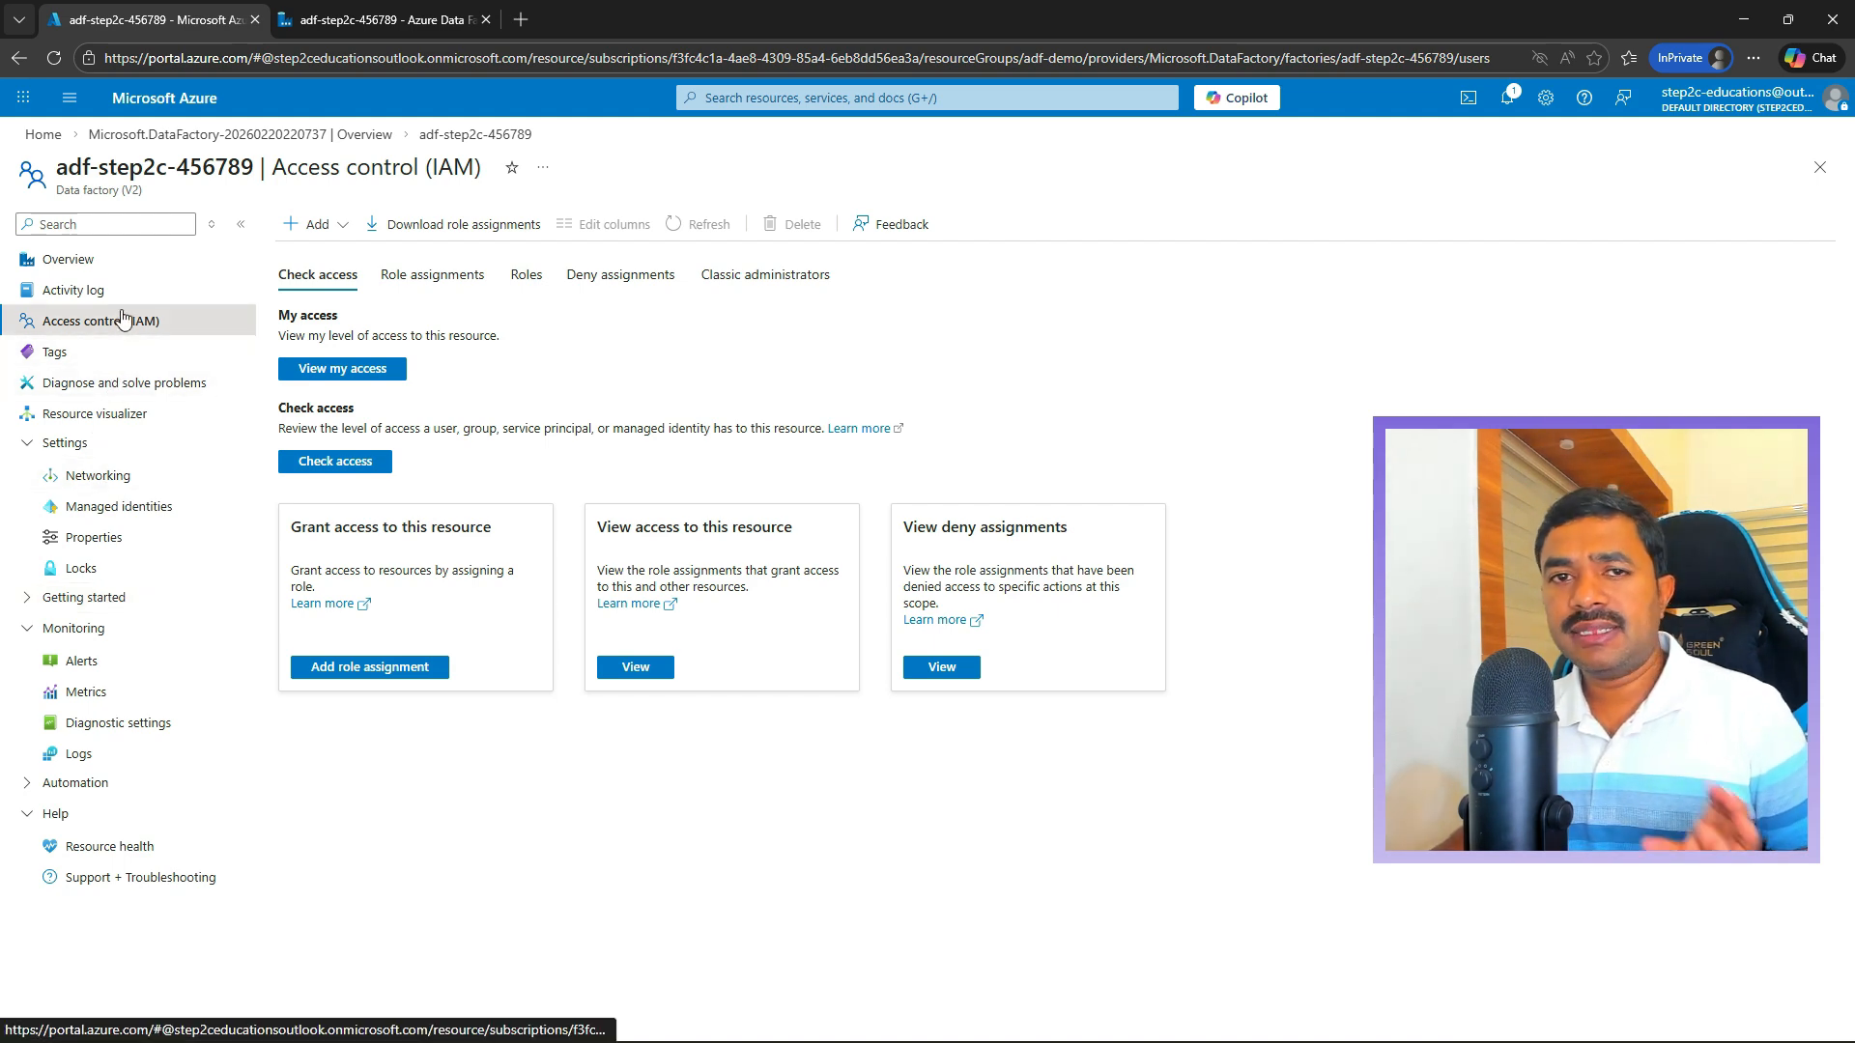
click(390, 21)
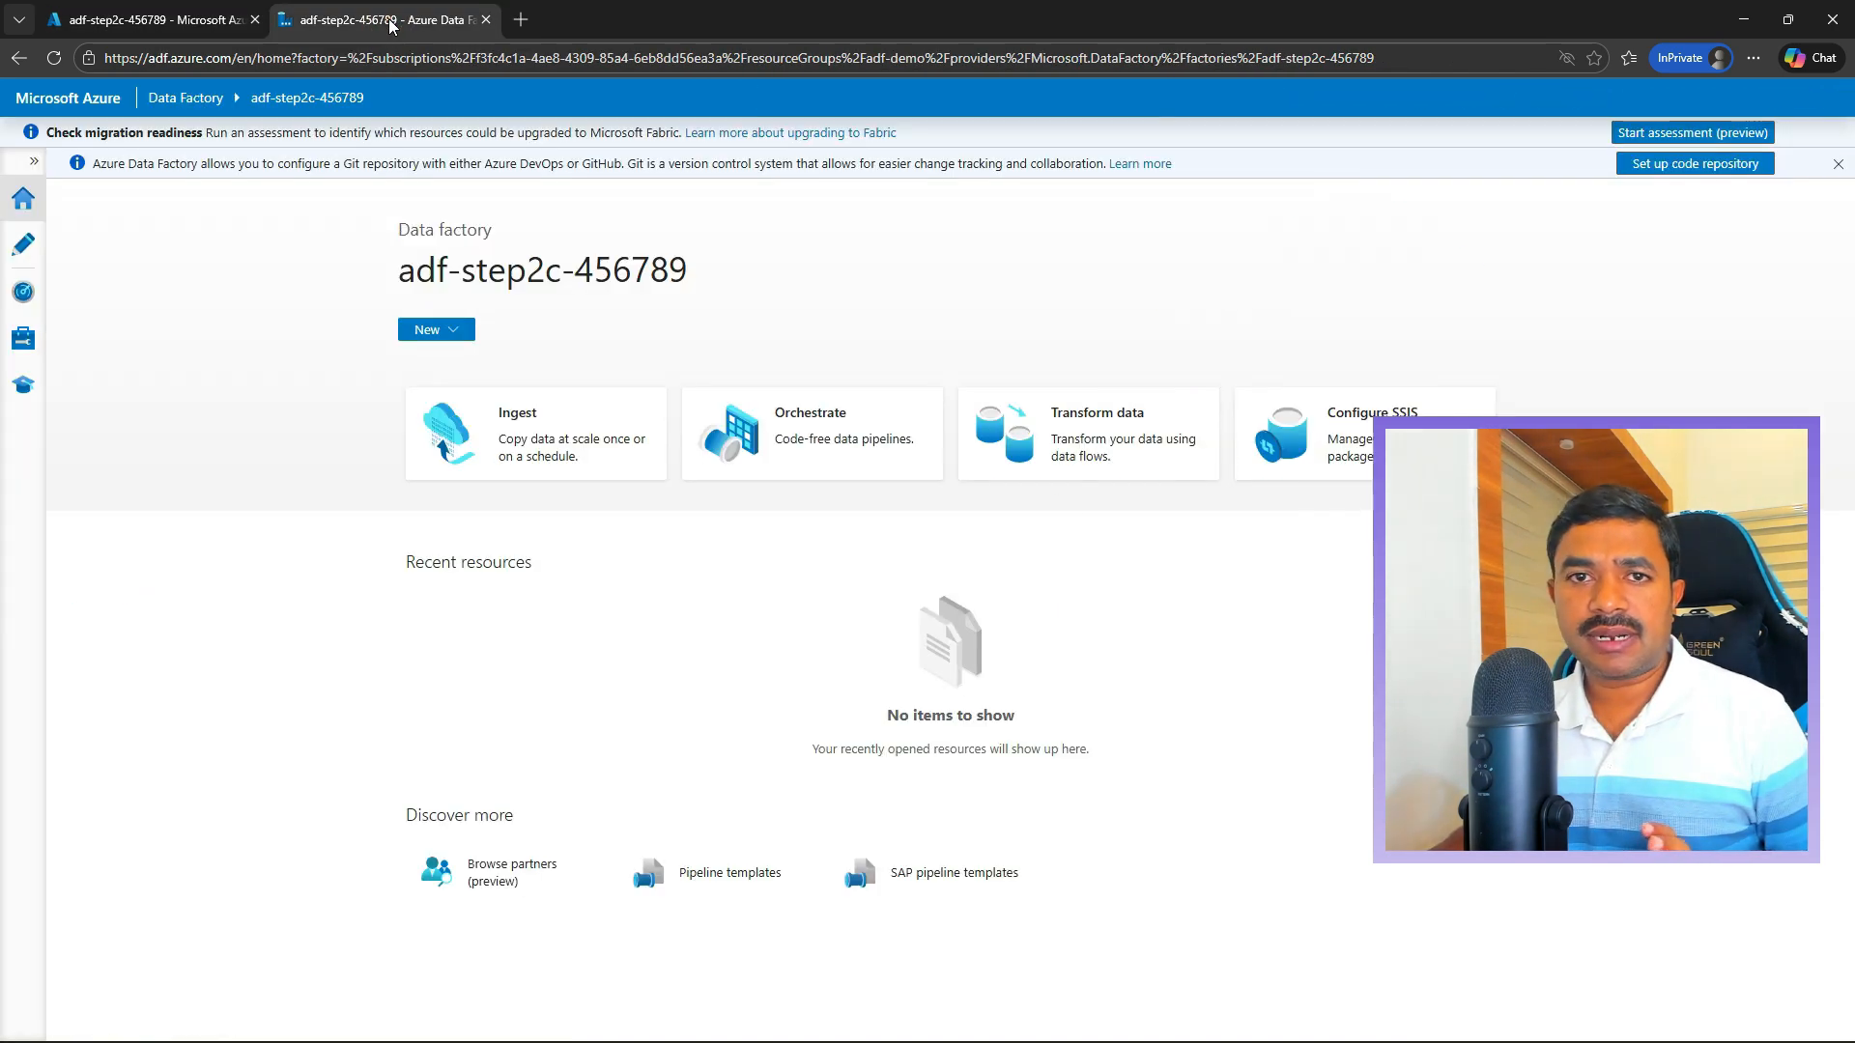